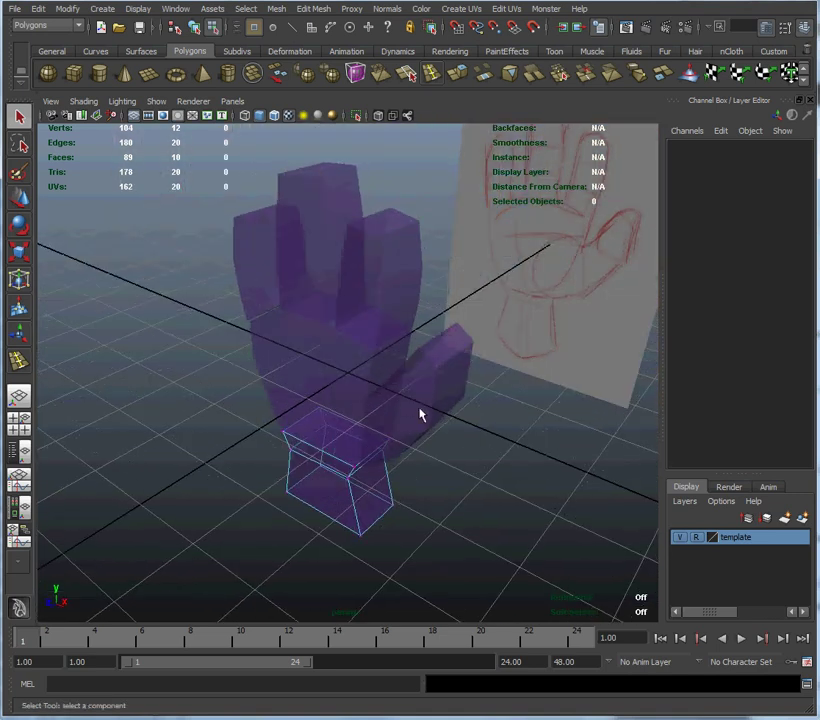
Step: Examine the low-poly hand from several angles, selecting each finger, the thumb, the palm and the wrist block in turn
alt+drag(285, 412, 265, 357)
alt+right_drag(265, 357, 285, 352)
alt+drag(285, 352, 307, 379)
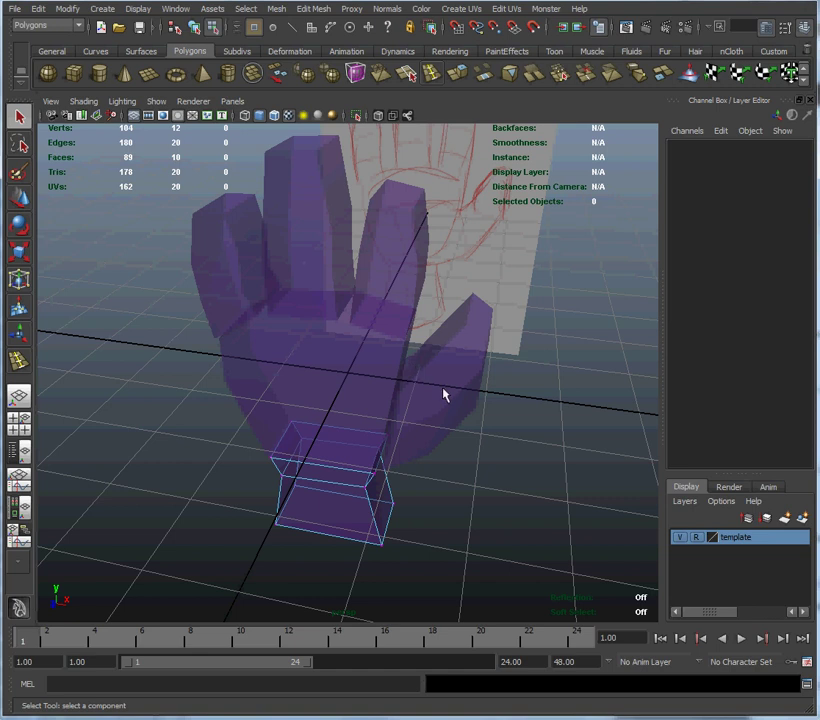
alt+drag(445, 395, 408, 354)
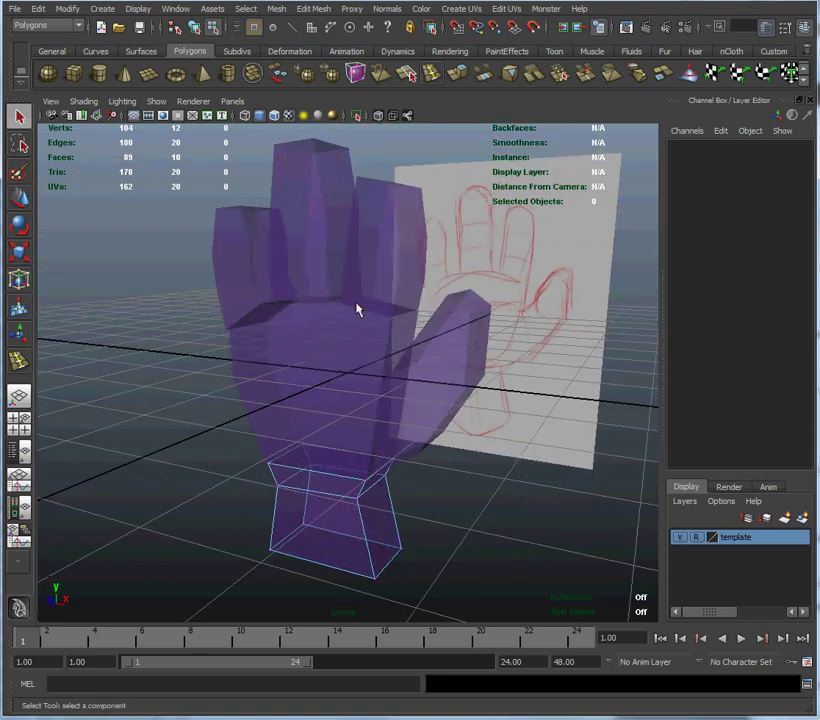
alt+drag(357, 310, 311, 304)
click(232, 296)
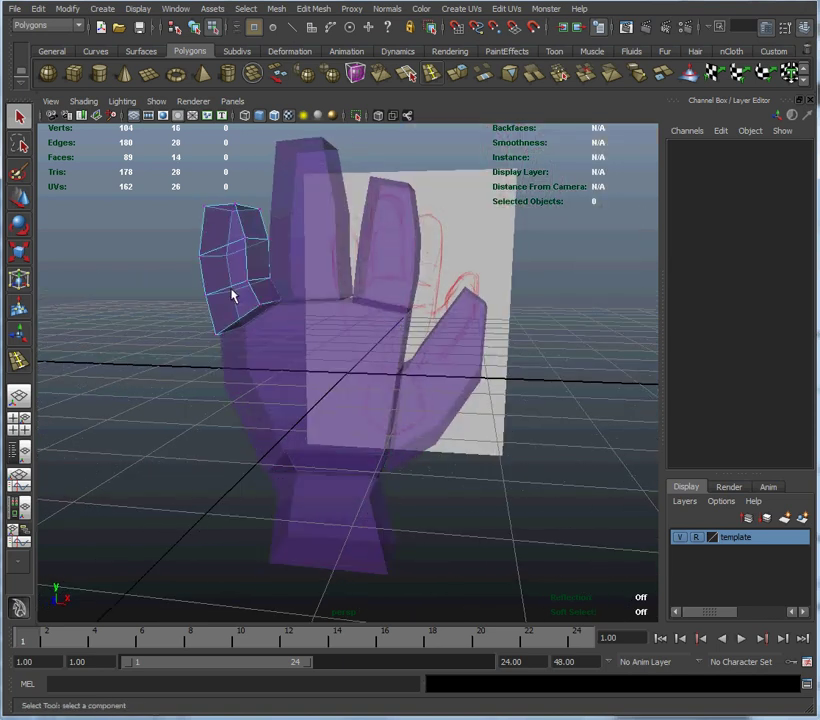
click(308, 245)
click(388, 252)
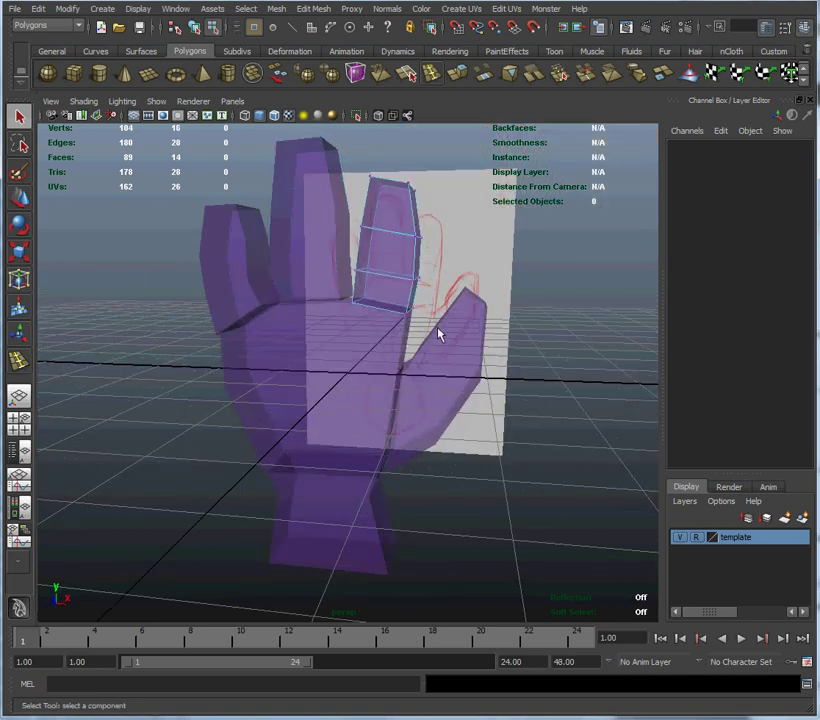
click(447, 344)
click(333, 429)
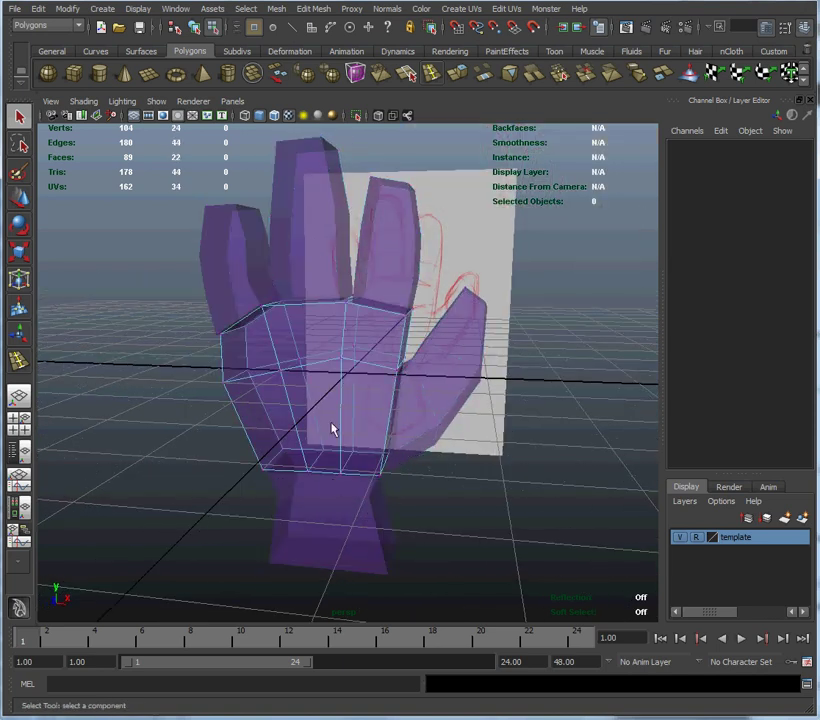
click(348, 510)
alt+drag(453, 485, 352, 395)
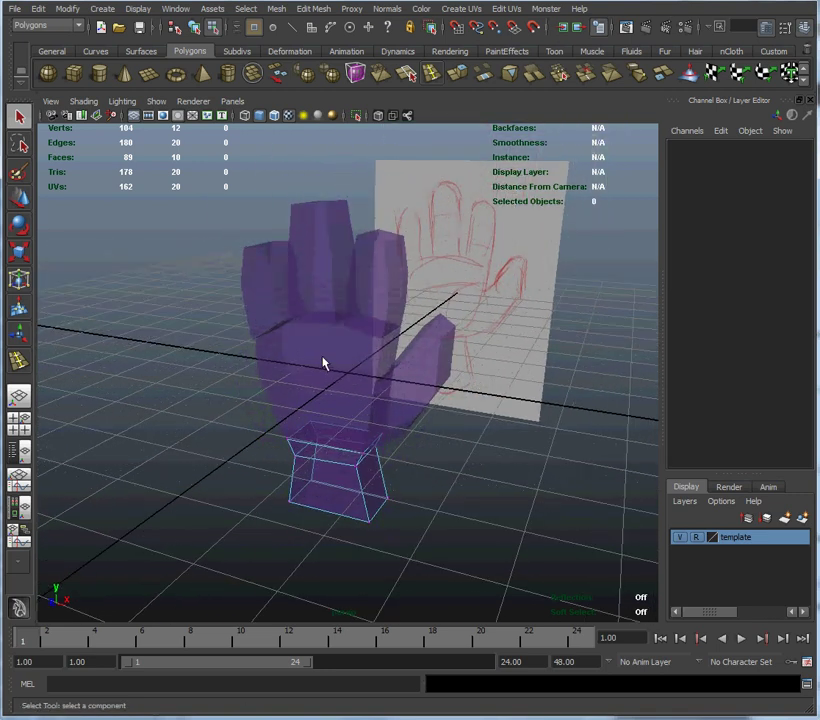
Step: Return to object mode, select all six hand pieces and combine them into a single polygon mesh
right_drag(324, 361, 370, 350)
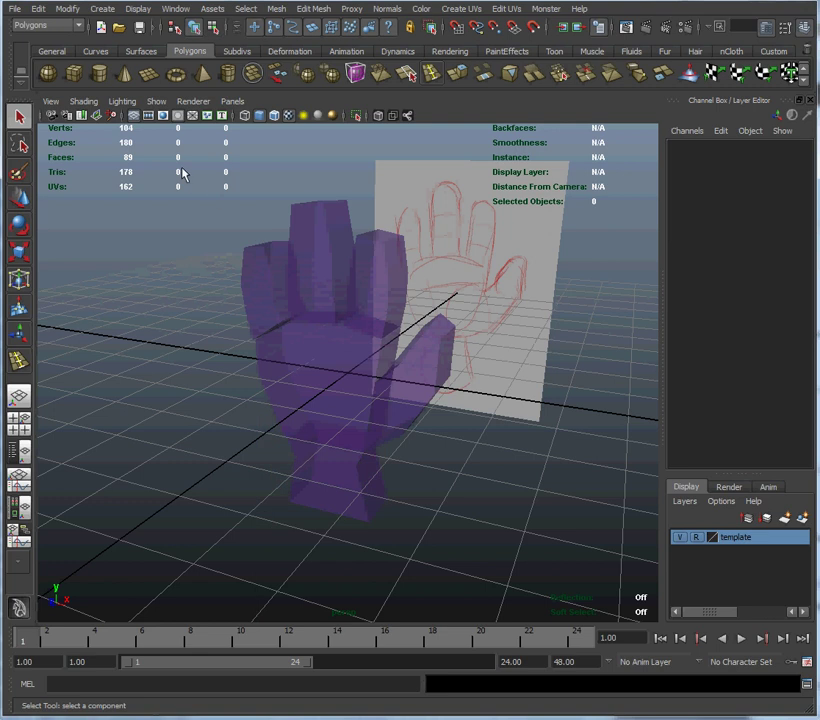
drag(265, 285, 488, 545)
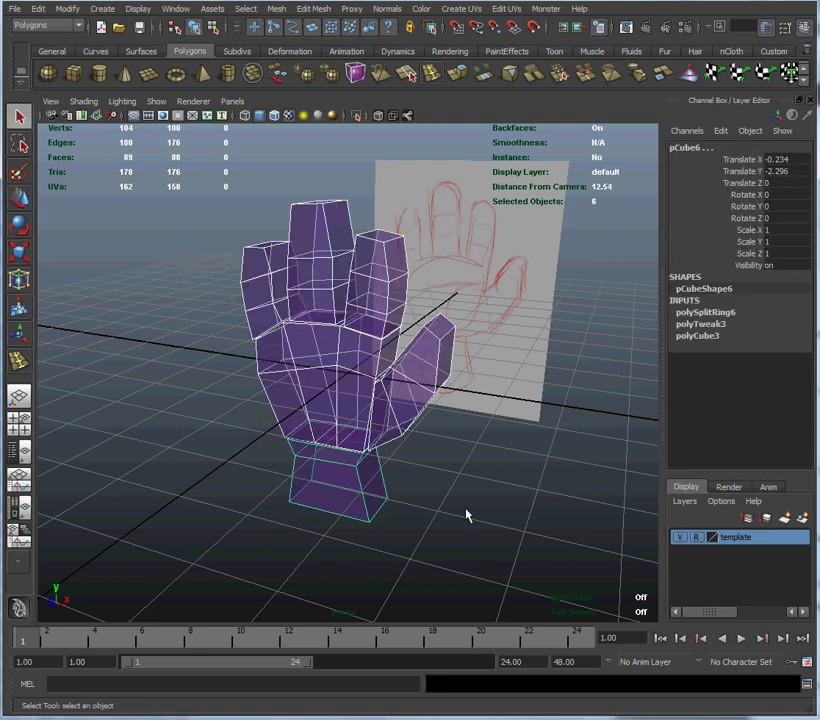
click(272, 10)
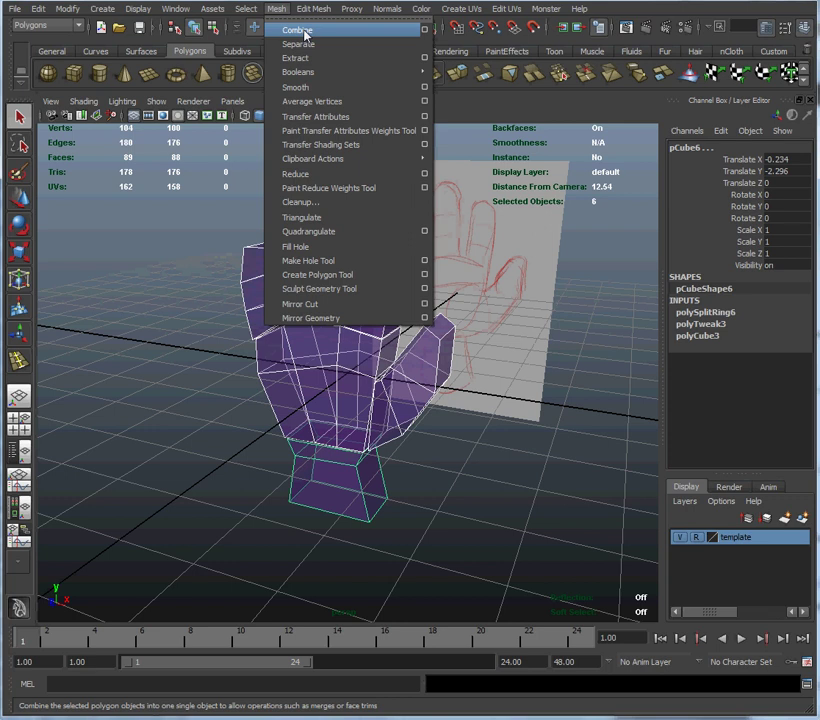
click(296, 31)
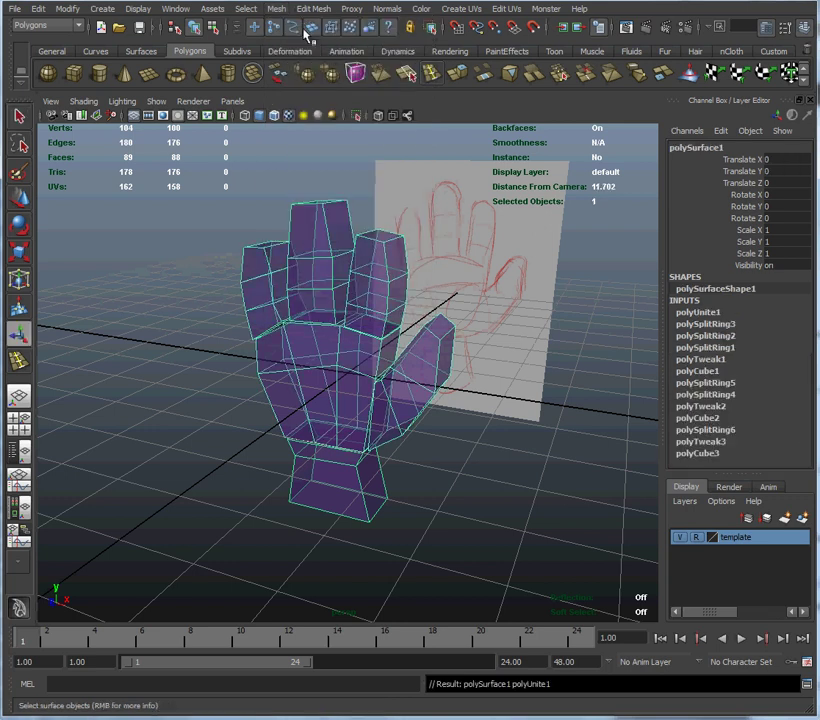
Step: Examine the combined hand as one object, inspecting the junctions between the fingers and palm from several angles
click(234, 353)
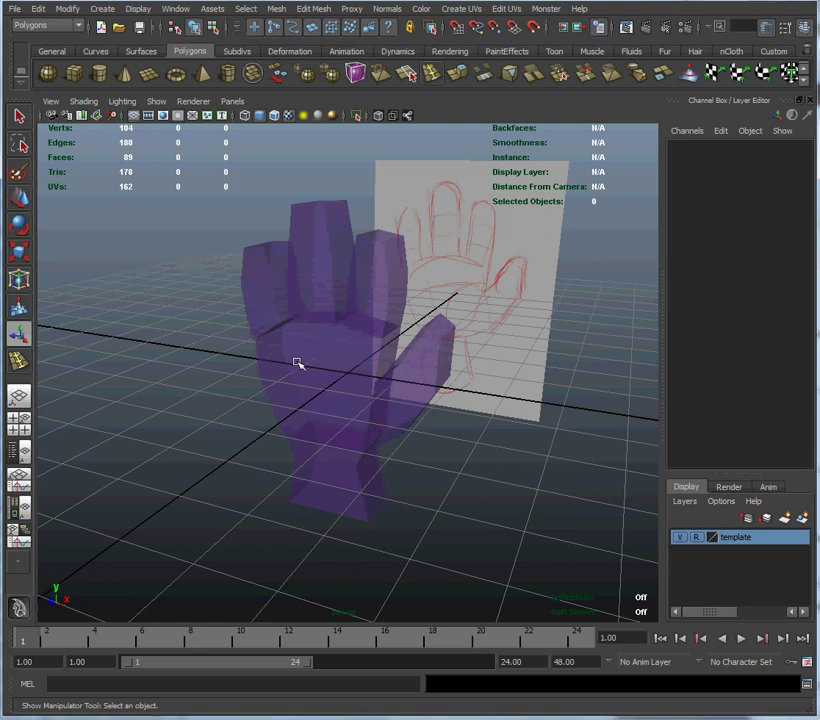
click(298, 363)
click(182, 361)
click(307, 351)
alt+right_drag(307, 351, 398, 378)
alt+middle_drag(395, 342, 468, 400)
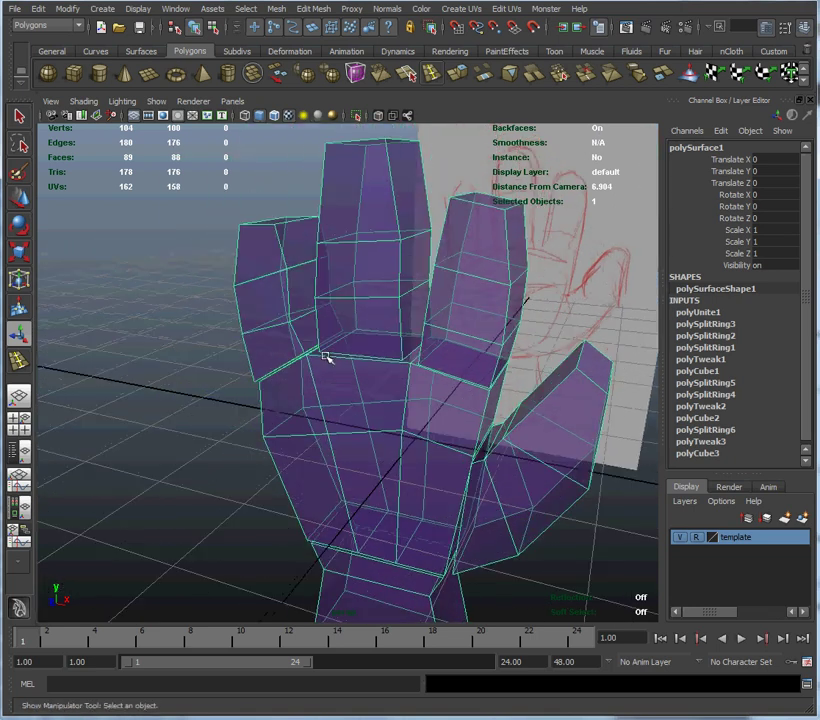
alt+right_drag(327, 357, 350, 371)
click(175, 381)
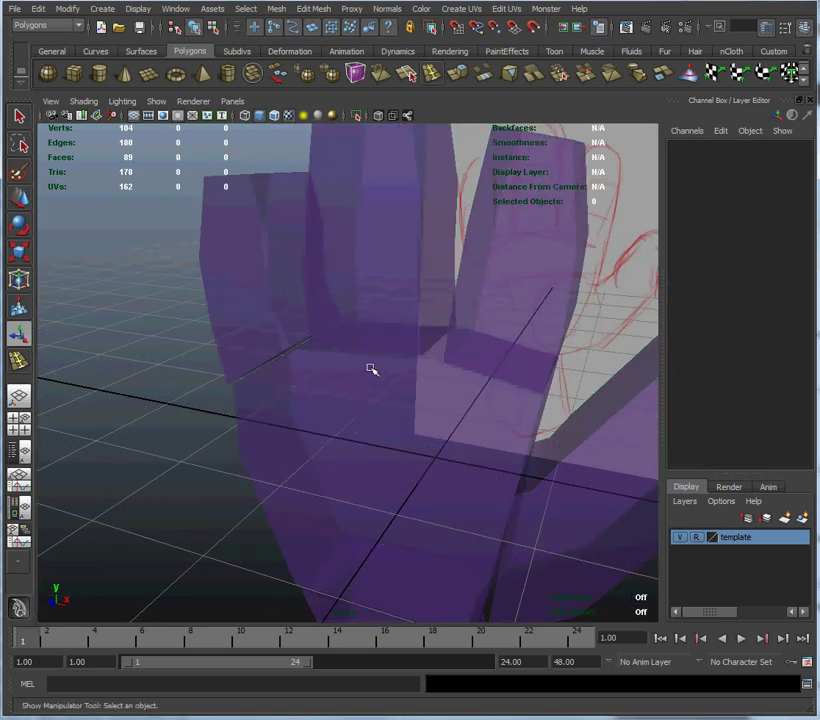
alt+drag(371, 370, 402, 332)
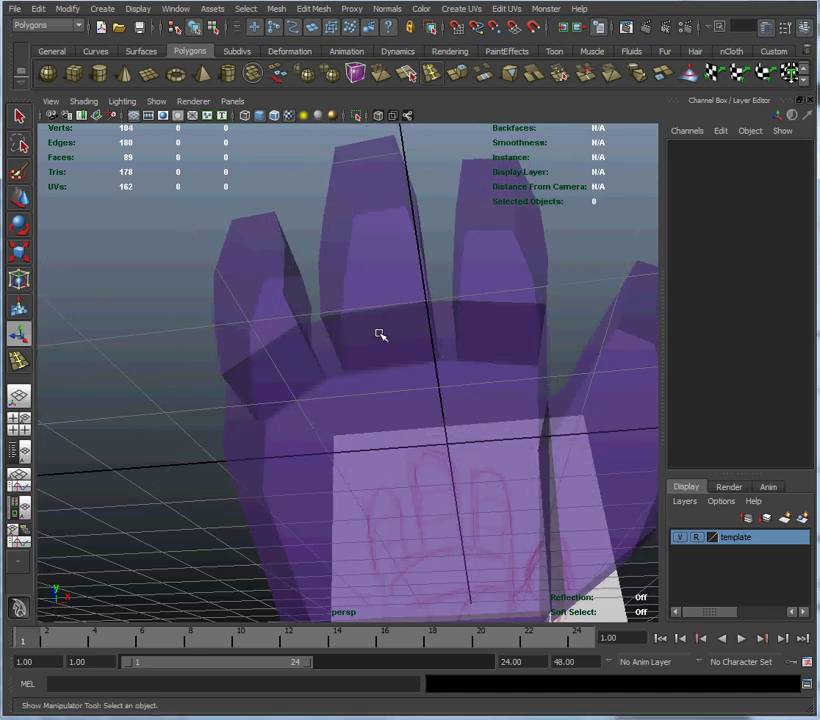
alt+drag(393, 276, 376, 373)
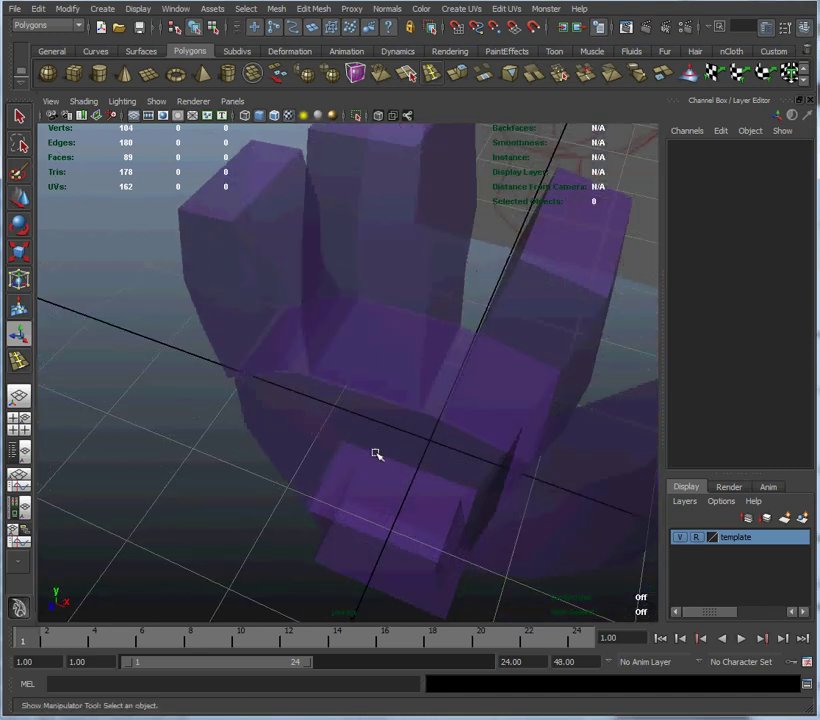
alt+drag(376, 455, 397, 432)
alt+right_drag(397, 432, 340, 405)
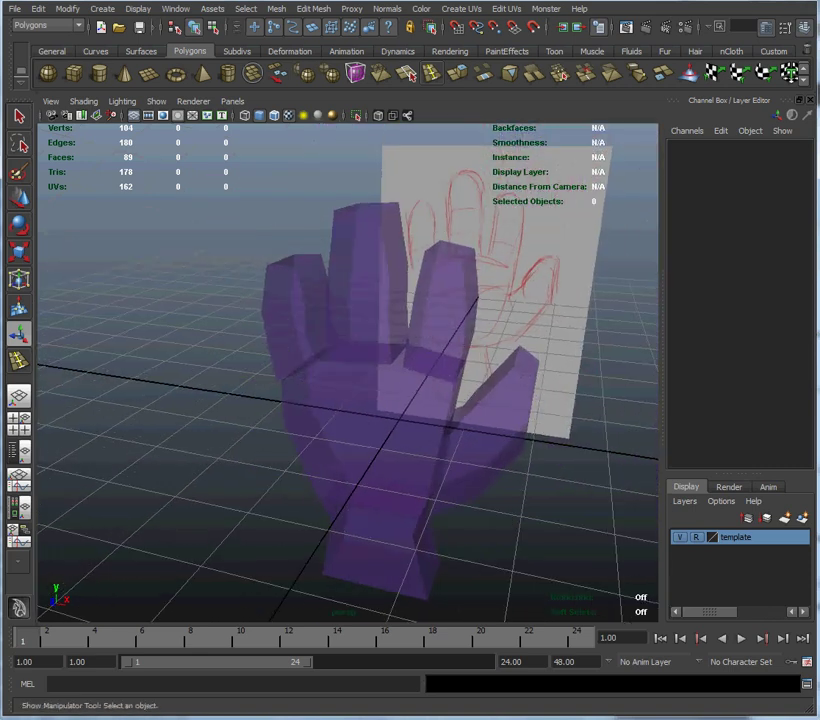
Step: Review the combined hand mesh's construction history nodes in the Attribute Editor
drag(819, 240, 172, 221)
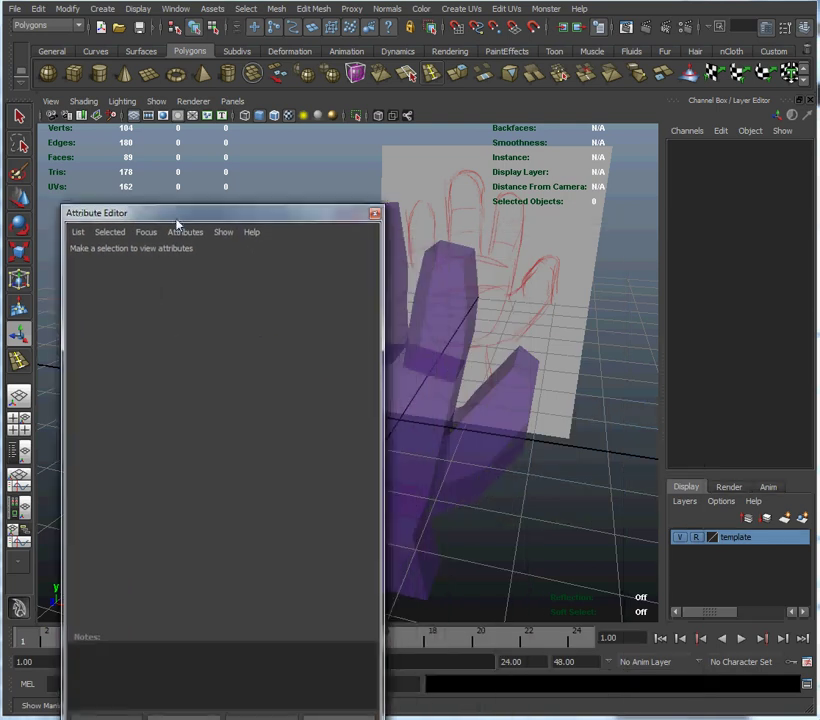
click(445, 349)
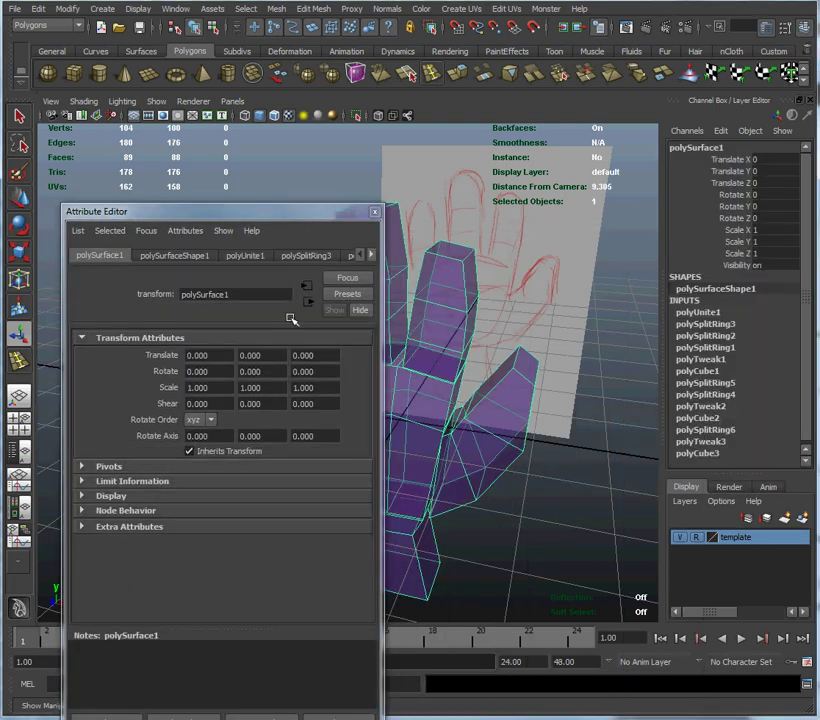
click(372, 255)
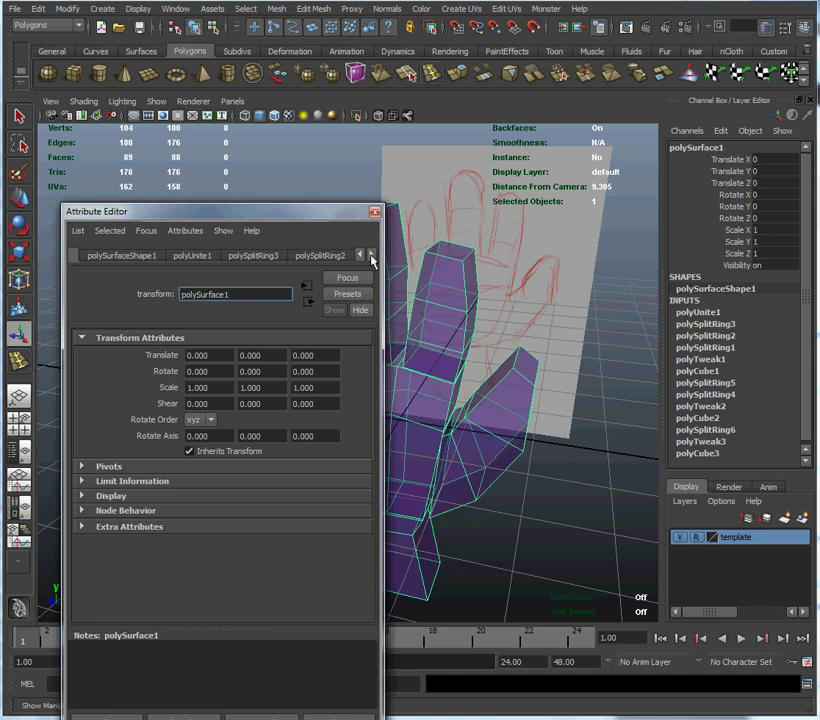
click(372, 255)
click(372, 256)
click(372, 256)
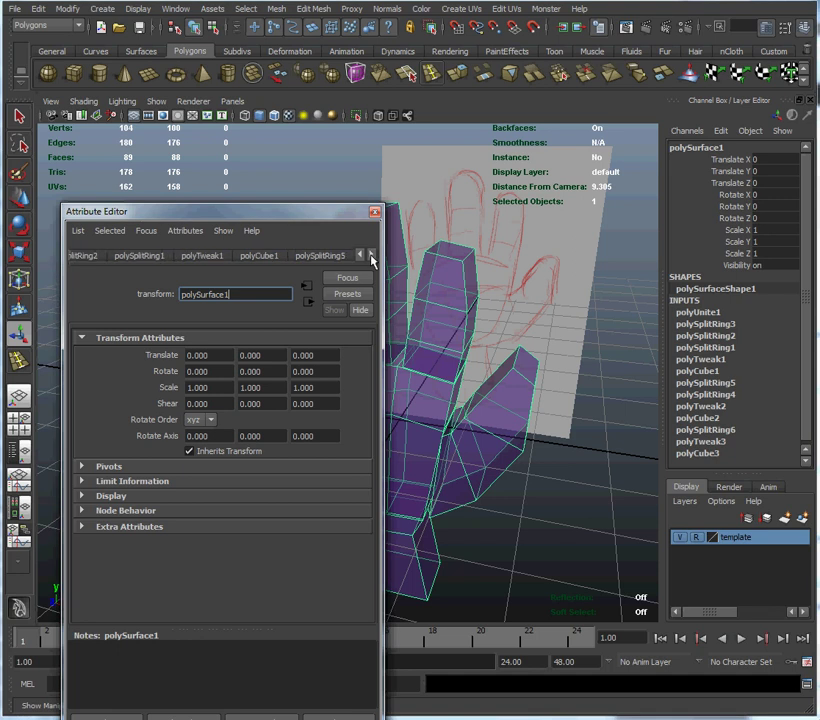
click(372, 256)
drag(268, 217, 628, 499)
Step: Delete all construction history so the combined hand mesh keeps only its transform, shape and material nodes
click(18, 12)
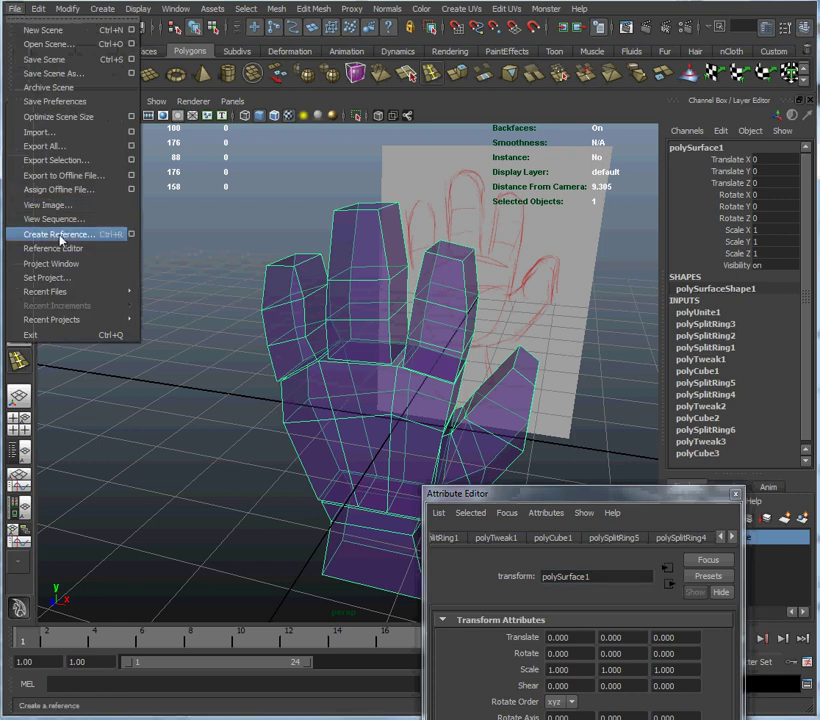
mouse_move(42, 14)
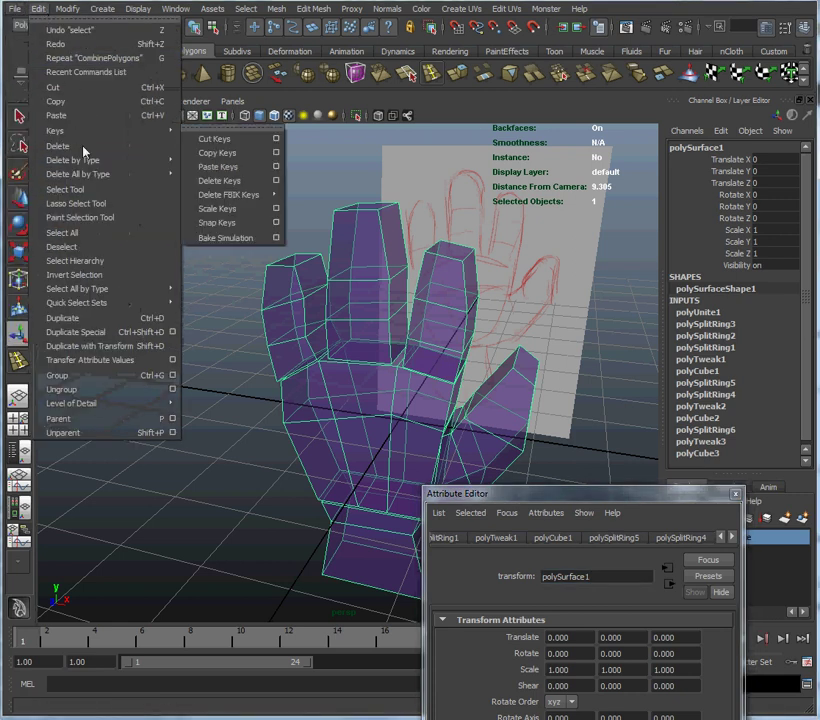
mouse_move(104, 175)
click(211, 183)
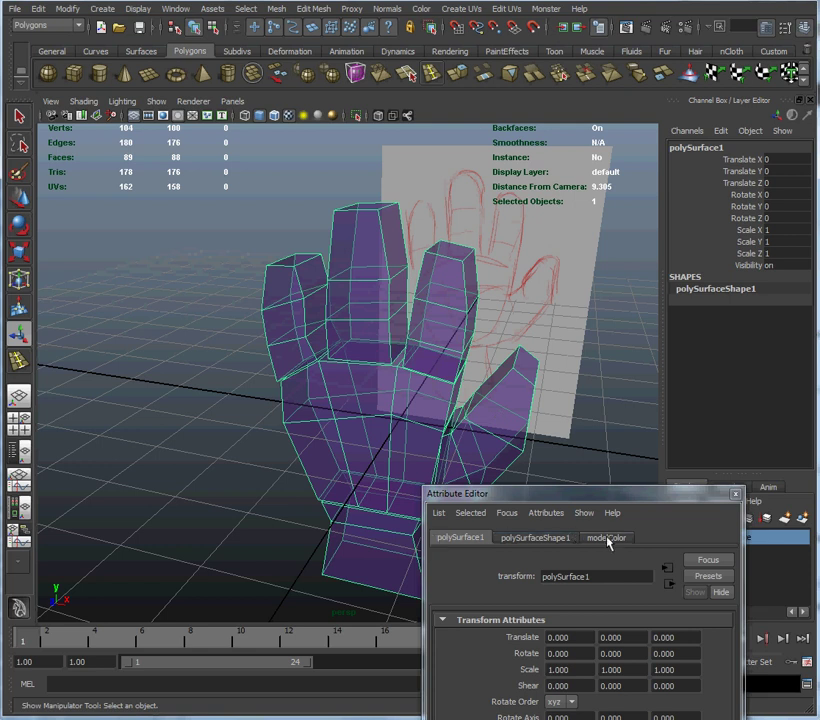
Step: Lower the Transparency of the hand's modelColor Lambert material to a dark grey, making the mesh mostly opaque
drag(633, 491, 252, 138)
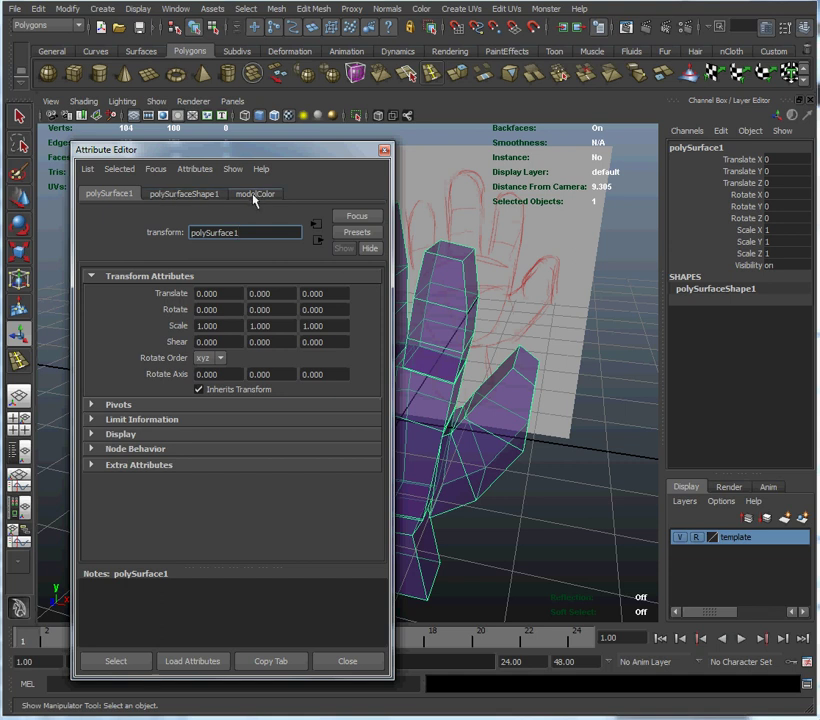
click(254, 196)
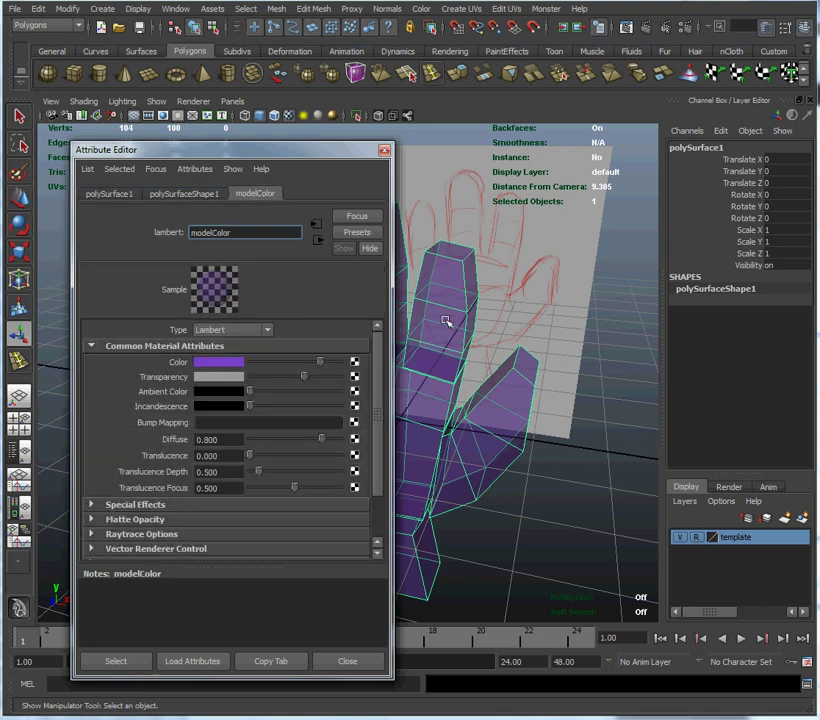
drag(270, 157, 640, 233)
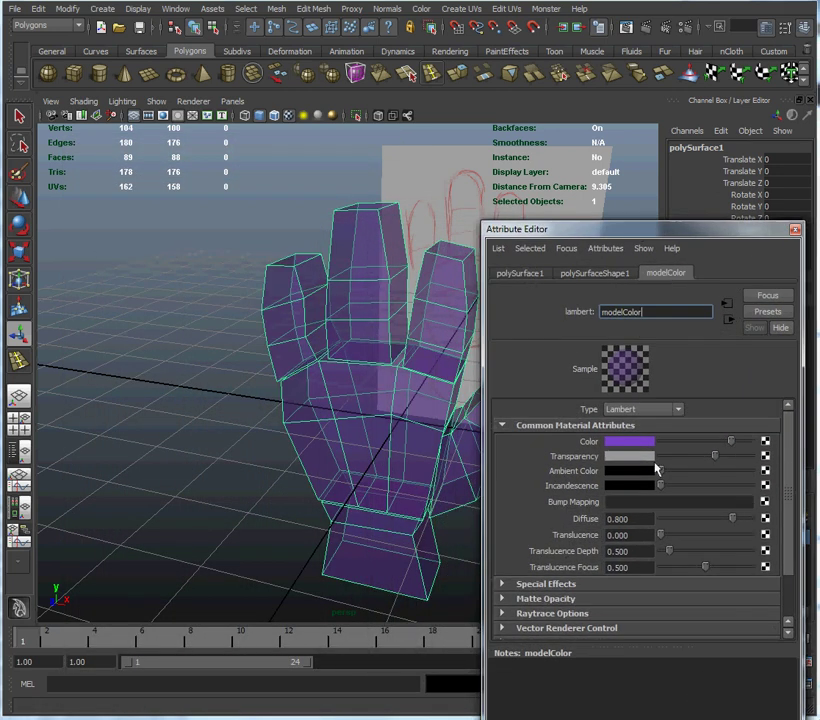
drag(717, 458, 680, 458)
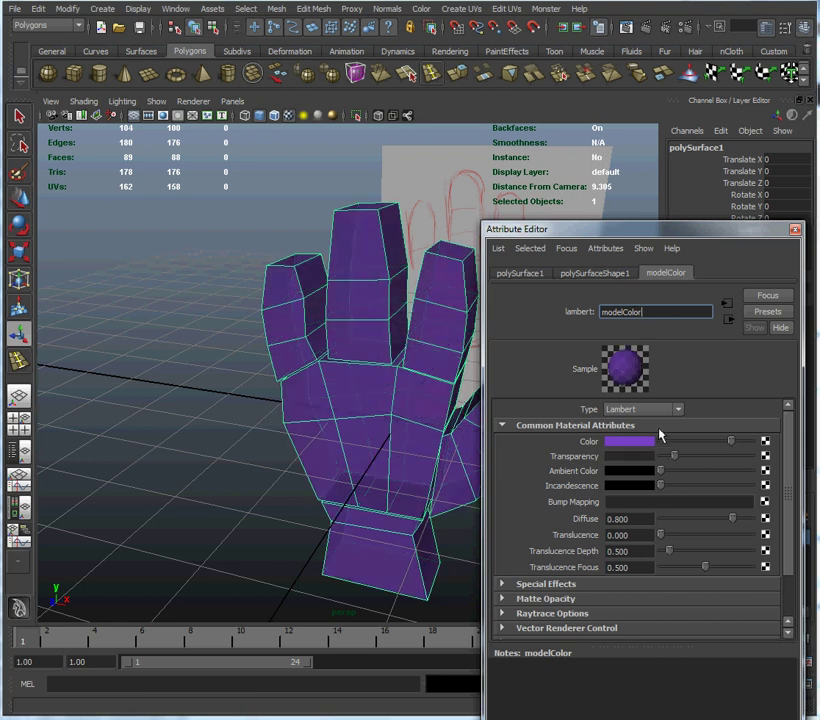
key(ctrl+a)
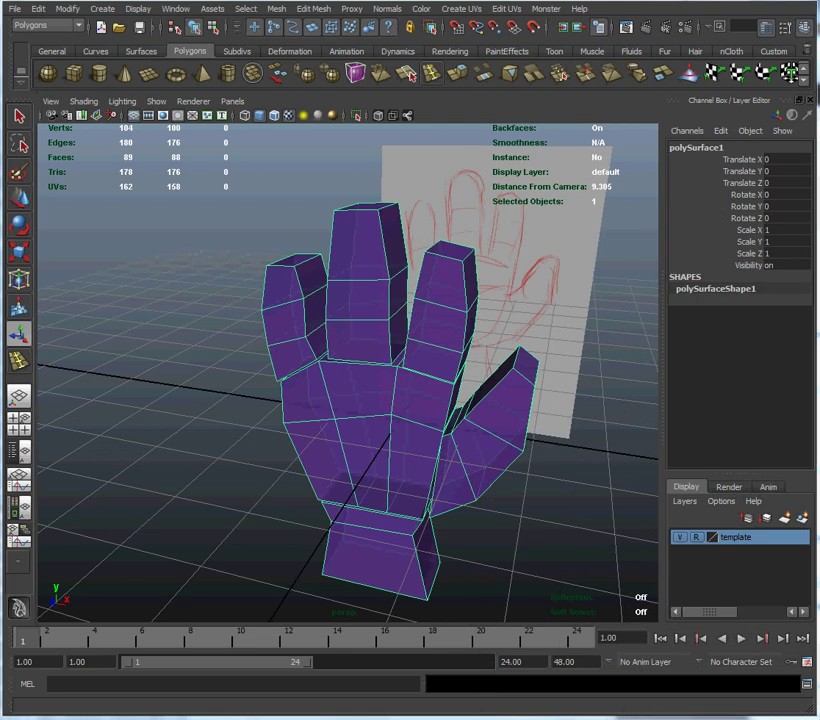
Step: Delete the face capping the underside of the wrist to leave that end of the hand mesh open
alt+drag(345, 363, 375, 320)
alt+middle_drag(415, 415, 402, 302)
alt+right_drag(280, 442, 351, 461)
alt+drag(320, 377, 356, 418)
right_drag(378, 408, 370, 445)
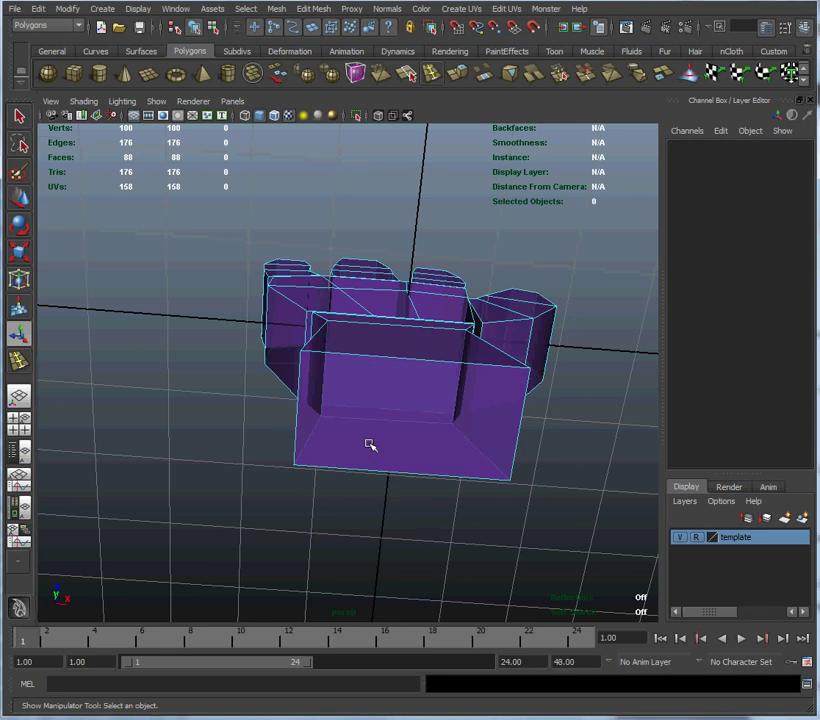
click(403, 400)
key(Delete)
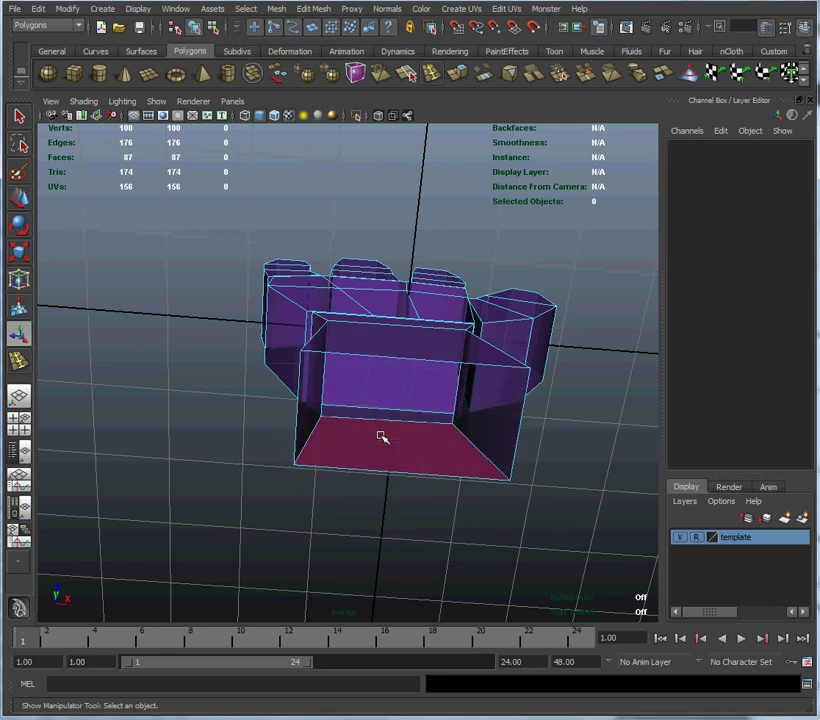
Step: Reduce the modelColor material's Transparency further, to nearly black, so the hand mesh is almost fully opaque
alt+drag(421, 357, 484, 372)
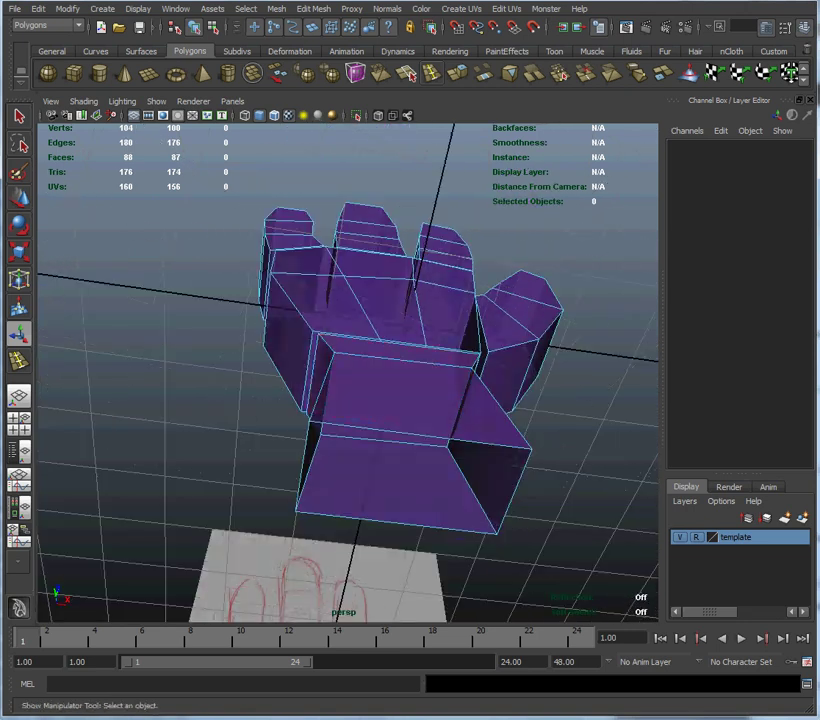
drag(790, 351, 440, 310)
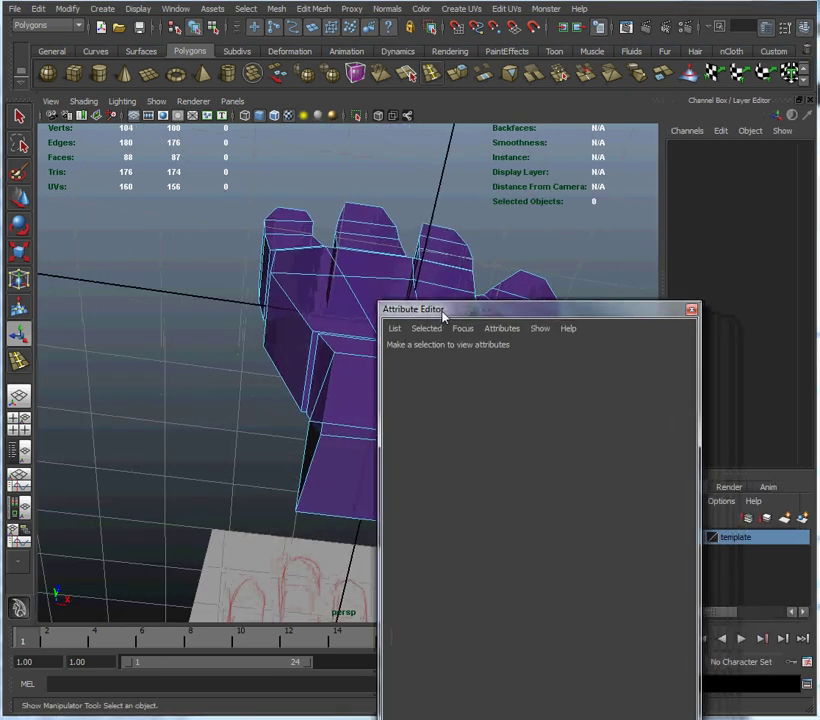
click(333, 303)
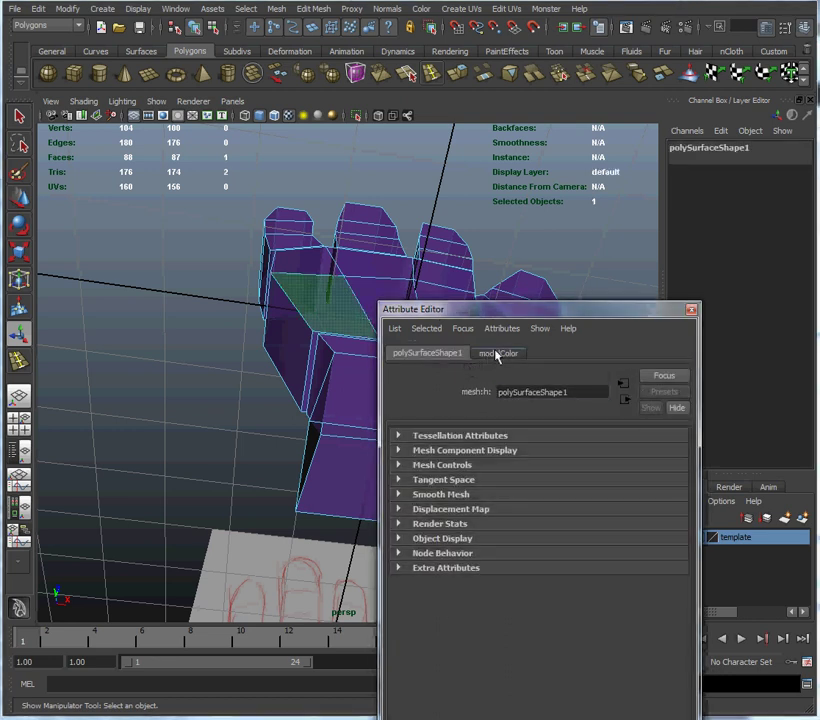
click(497, 354)
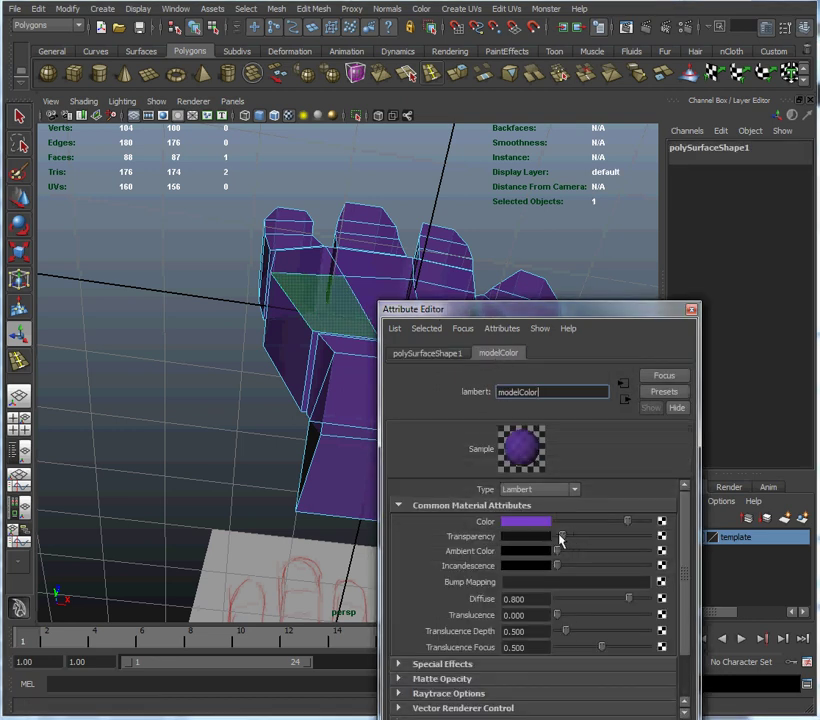
drag(560, 540, 561, 540)
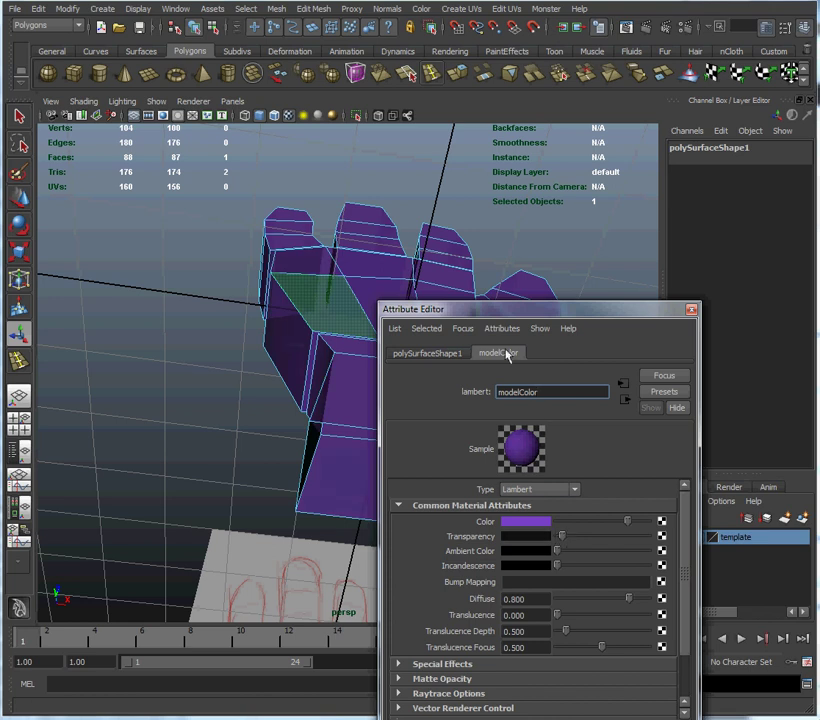
Step: Set the modelColor material's Transparency to fully black so the hand mesh is completely opaque
drag(496, 320, 615, 339)
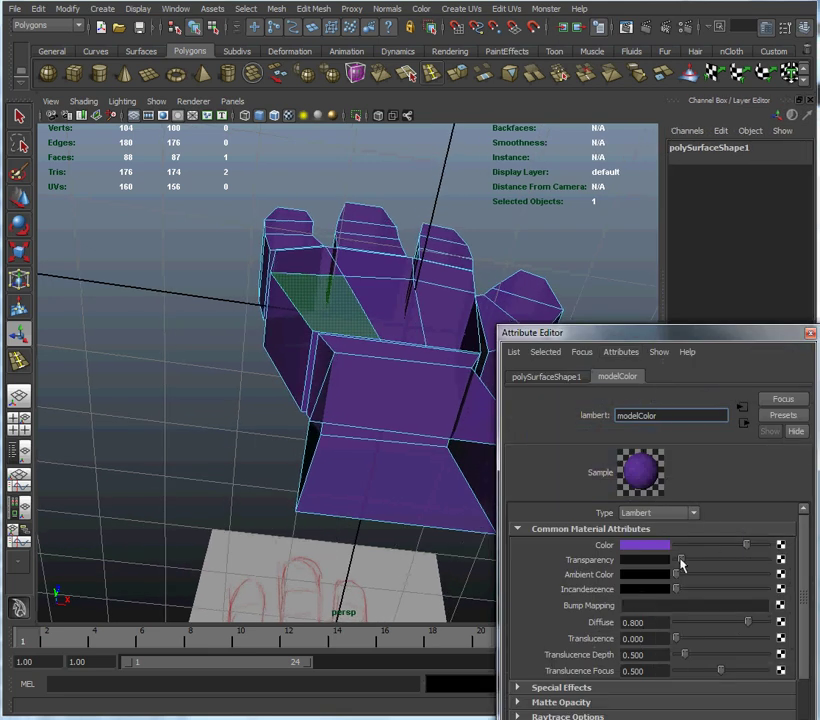
drag(681, 563, 648, 557)
drag(619, 337, 819, 460)
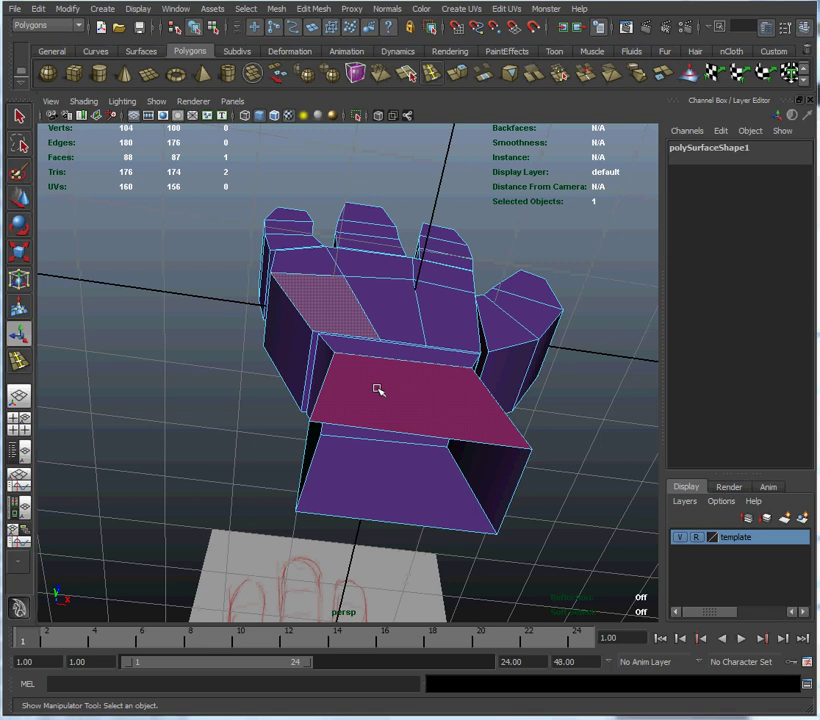
Step: Delete the wrist piece's inner cap face, which faces the base of the palm
alt+drag(325, 423, 388, 354)
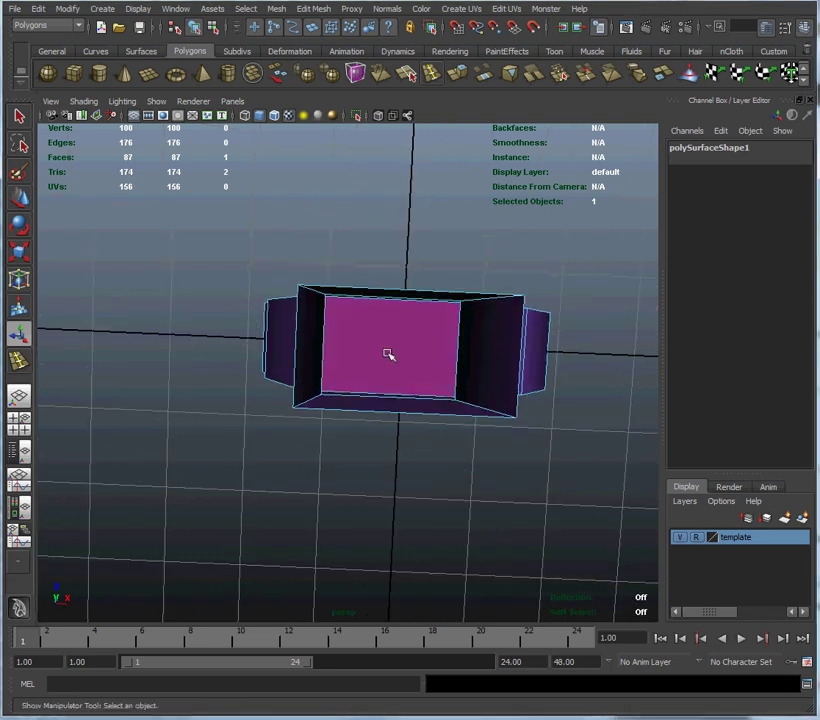
click(388, 352)
key(Delete)
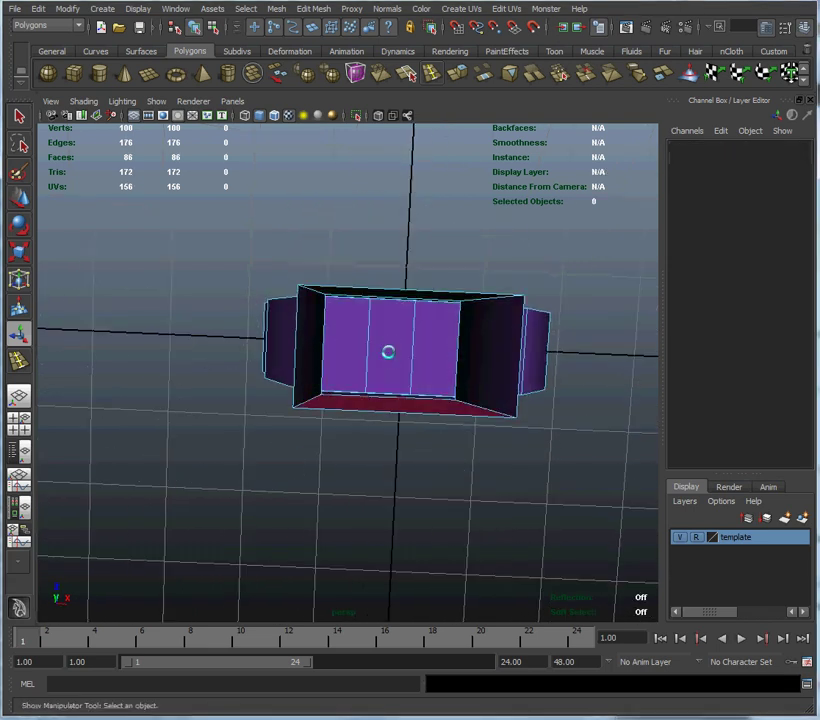
Step: Delete the three faces closing the palm's base so the palm opens toward the wrist
alt+drag(412, 322, 368, 421)
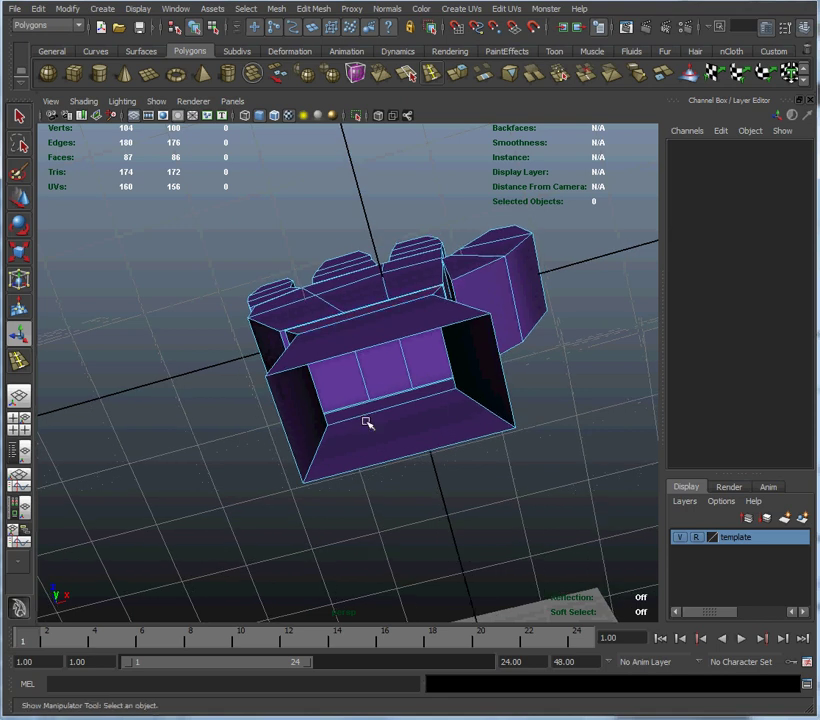
key(Delete)
click(381, 373)
key(Delete)
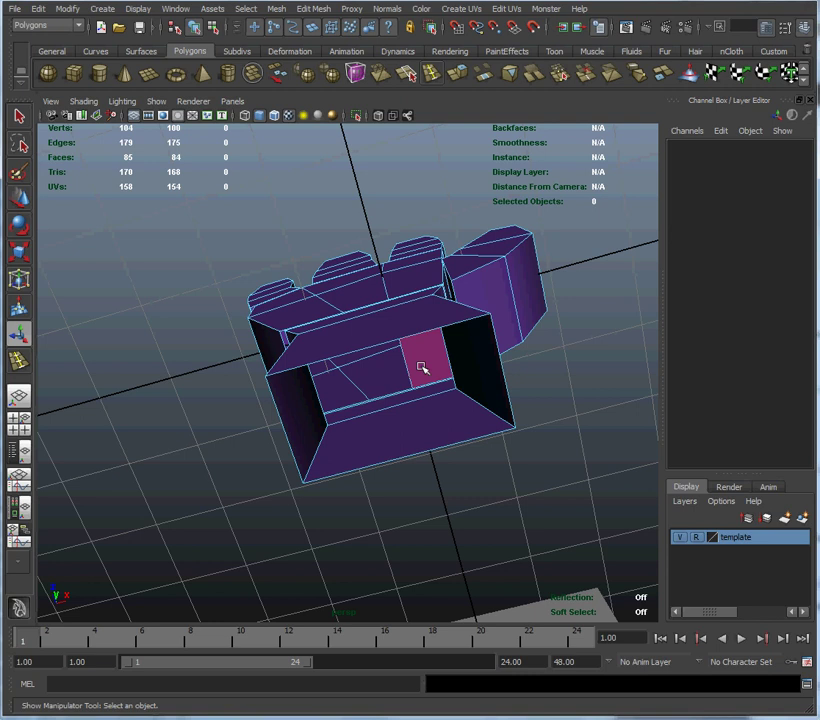
click(372, 372)
key(Delete)
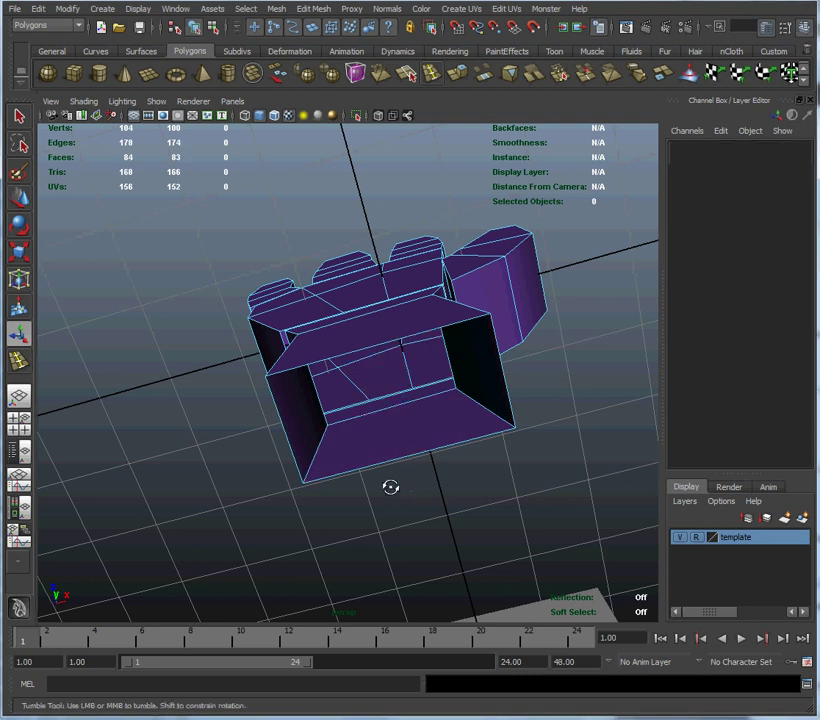
Step: Delete the three faces on the finger end of the palm, working from inside the hollow palm
alt+drag(390, 487, 331, 407)
alt+right_drag(331, 407, 450, 369)
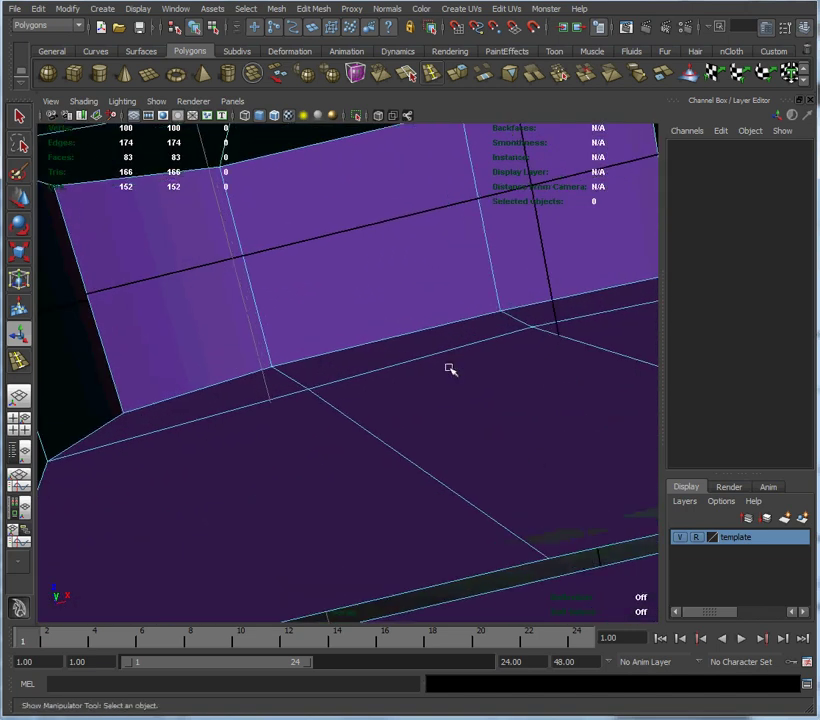
alt+middle_drag(429, 369, 392, 565)
alt+right_drag(250, 391, 281, 398)
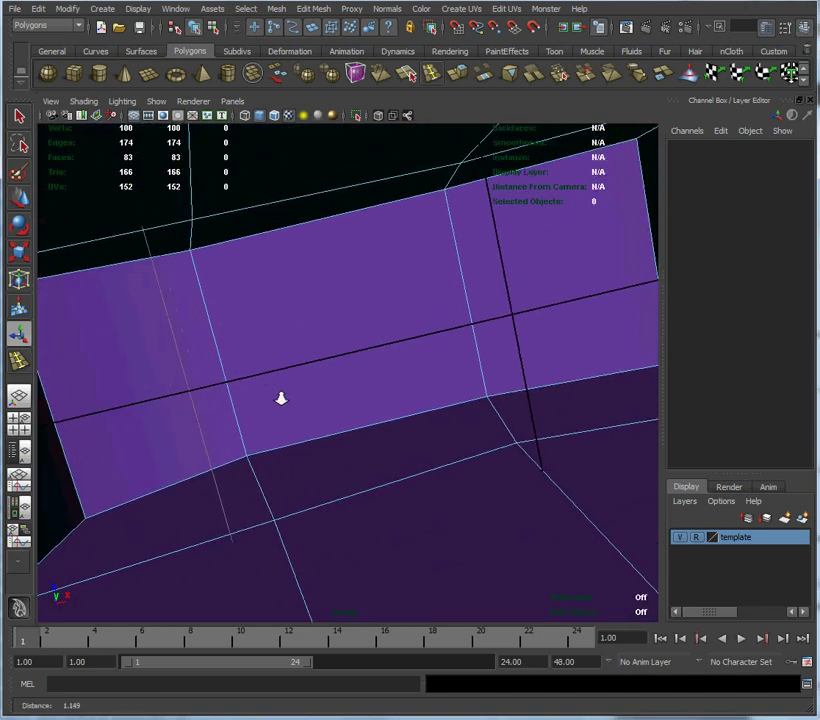
click(530, 293)
key(Delete)
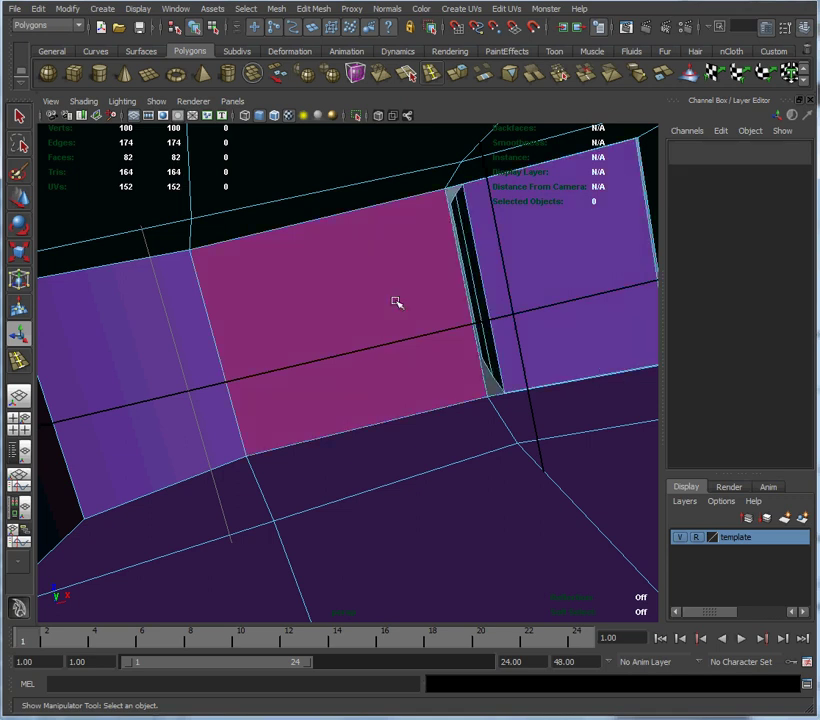
click(389, 303)
key(Delete)
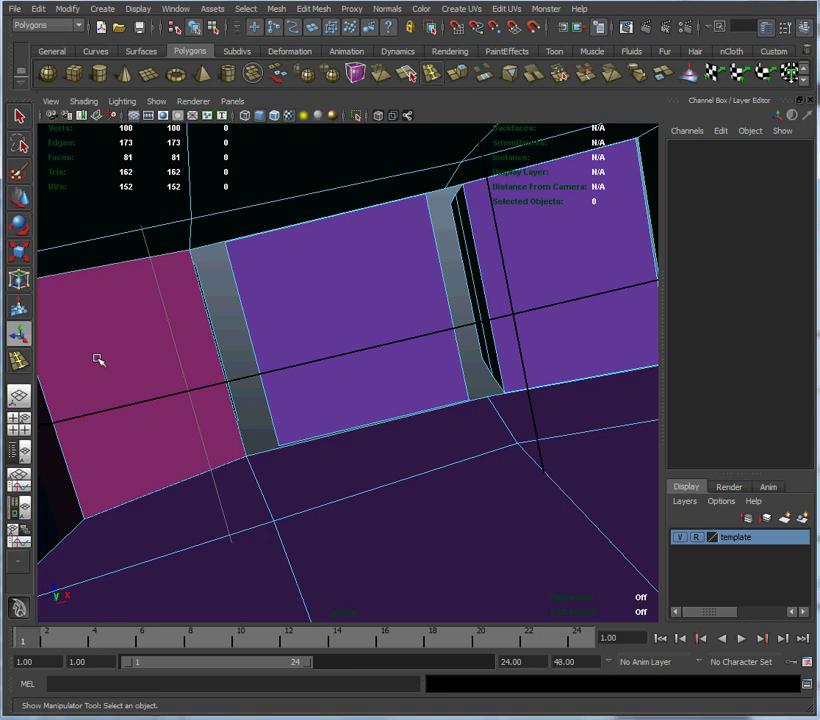
click(98, 360)
key(Delete)
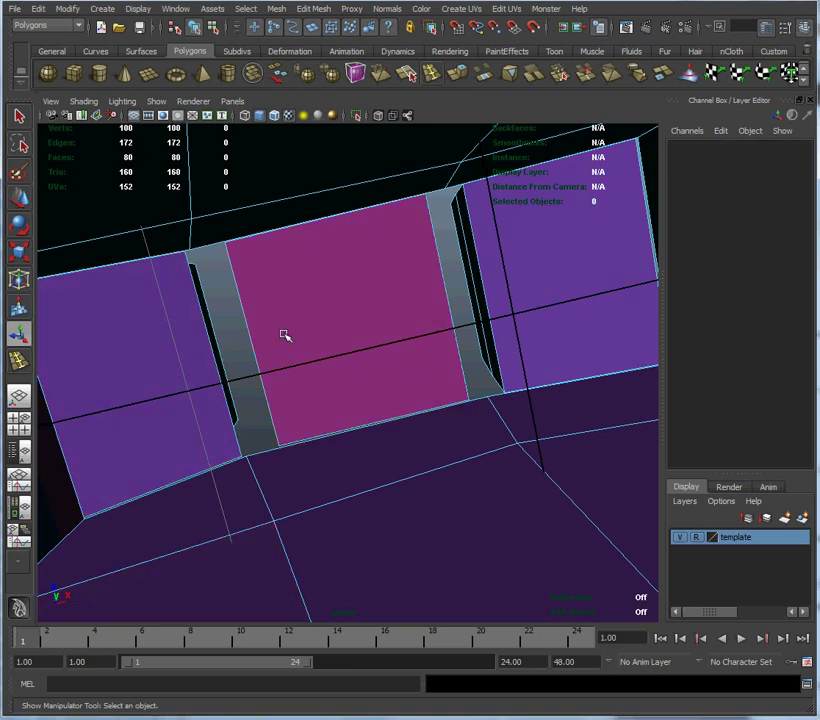
Step: Delete the base cap faces of the three fingers so each finger opens into the palm
alt+drag(376, 333, 401, 348)
alt+drag(340, 338, 364, 353)
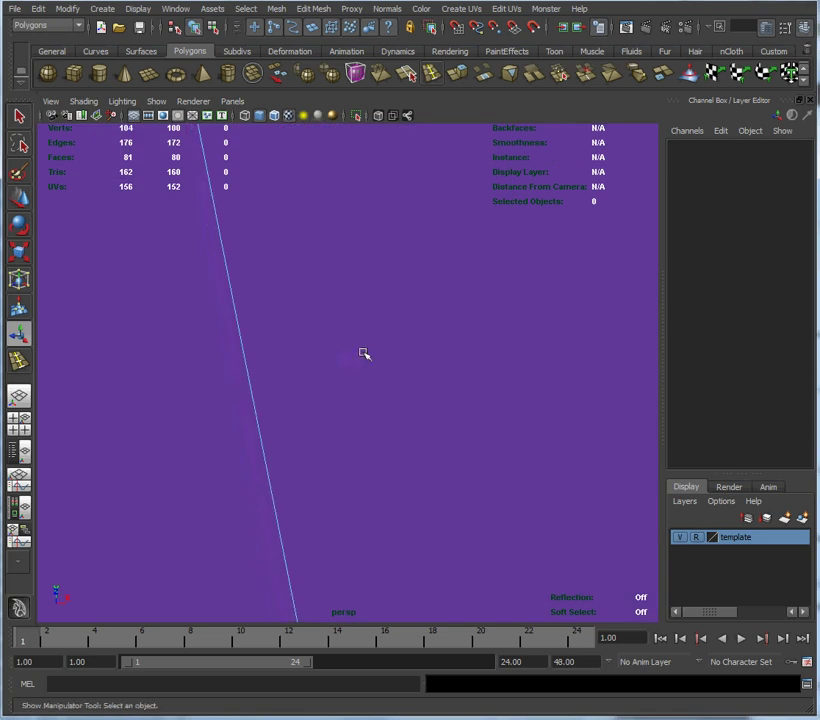
alt+right_drag(421, 353, 220, 305)
alt+right_drag(390, 332, 236, 306)
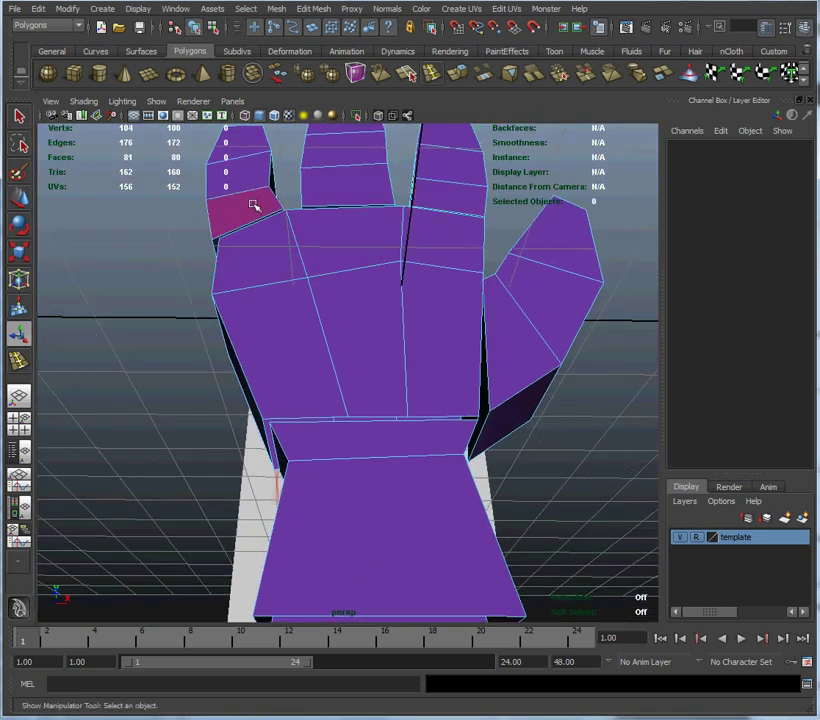
alt+drag(331, 406, 320, 335)
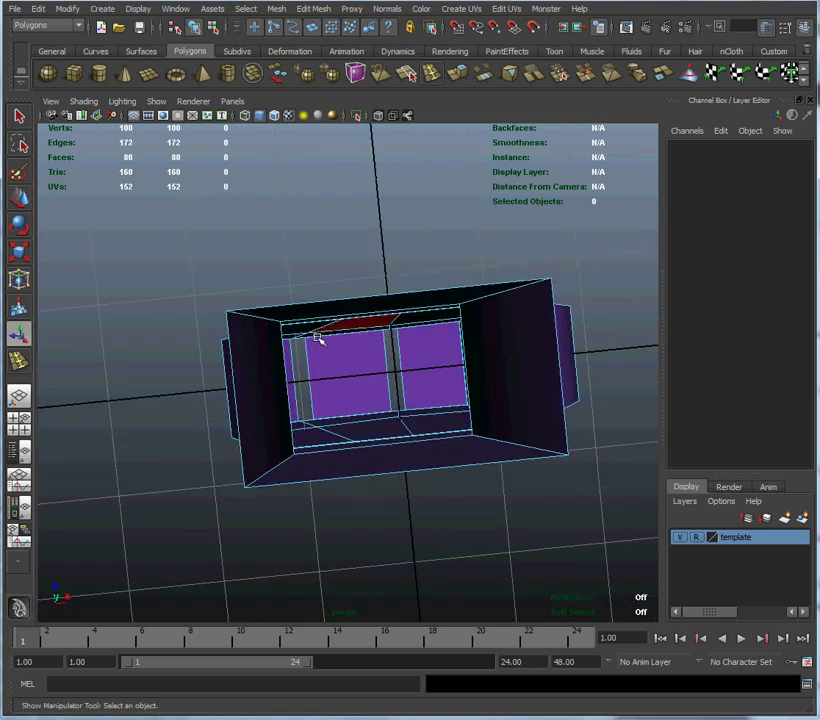
alt+right_drag(275, 351, 504, 513)
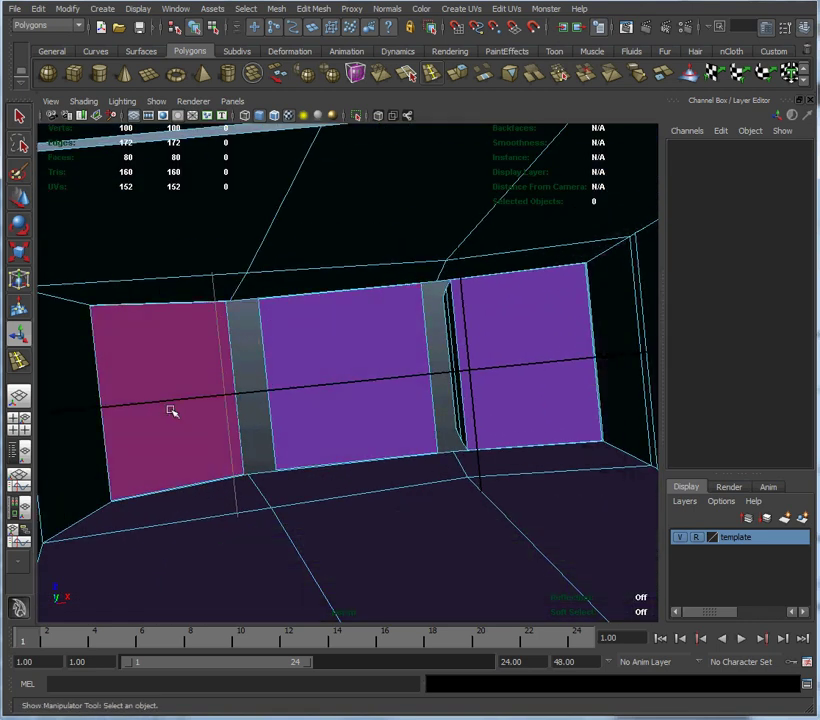
click(172, 411)
key(Delete)
click(385, 392)
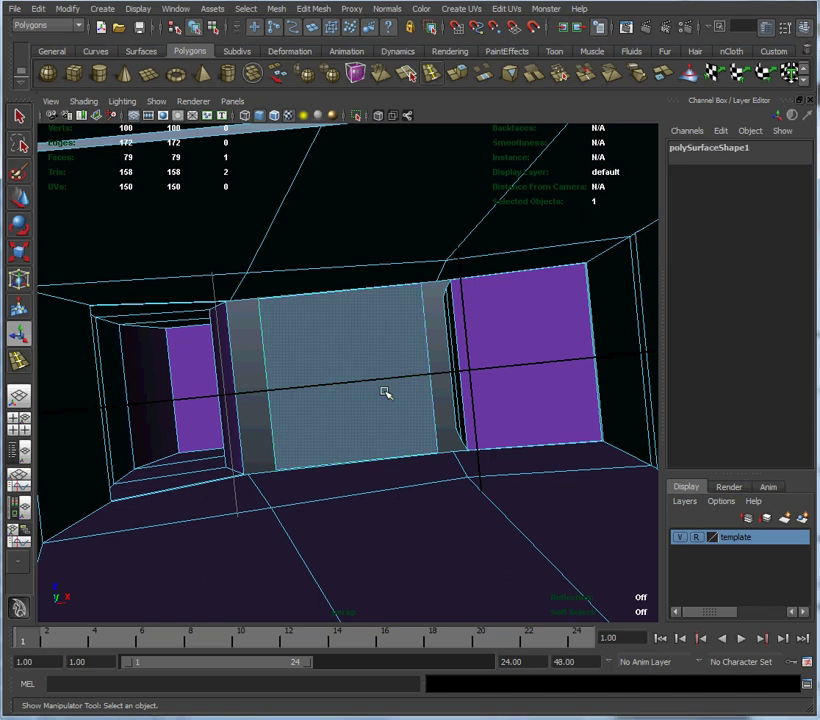
key(Delete)
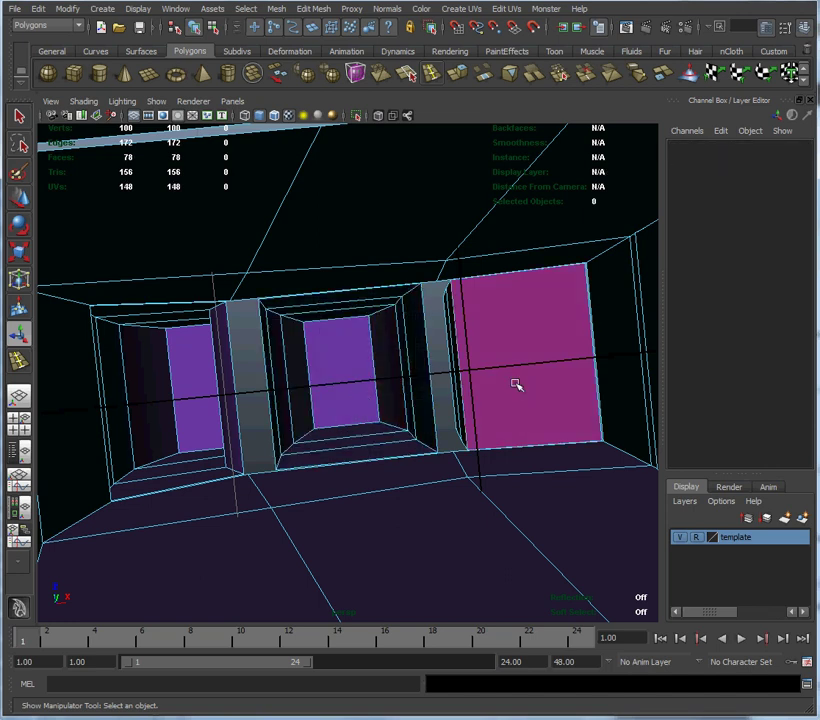
click(515, 383)
key(Delete)
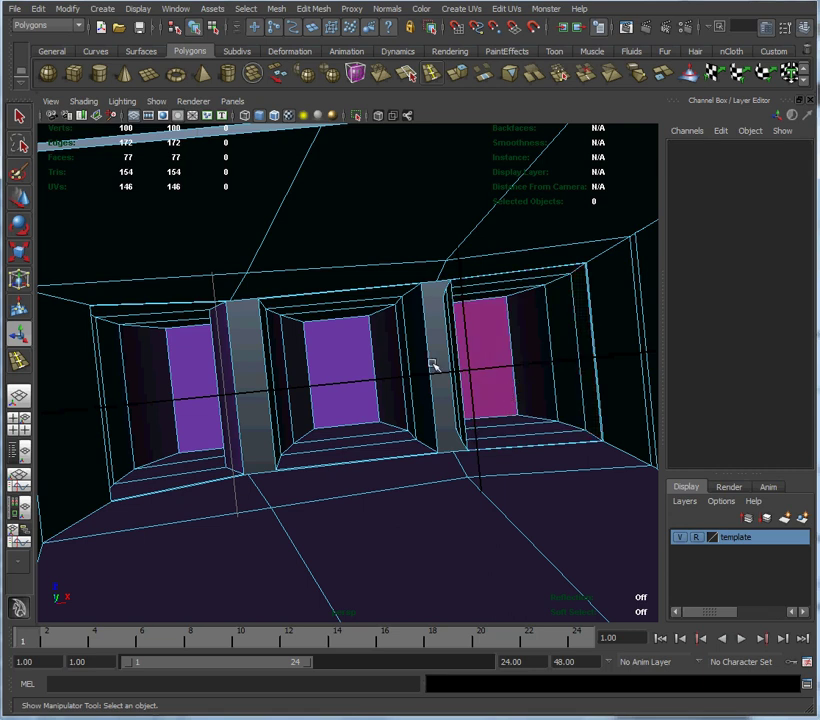
Step: Delete the palm's side face next to the thumb and the thumb's base face behind it
alt+drag(433, 366, 577, 386)
alt+middle_drag(520, 395, 514, 250)
alt+right_drag(545, 386, 434, 384)
alt+drag(464, 383, 354, 462)
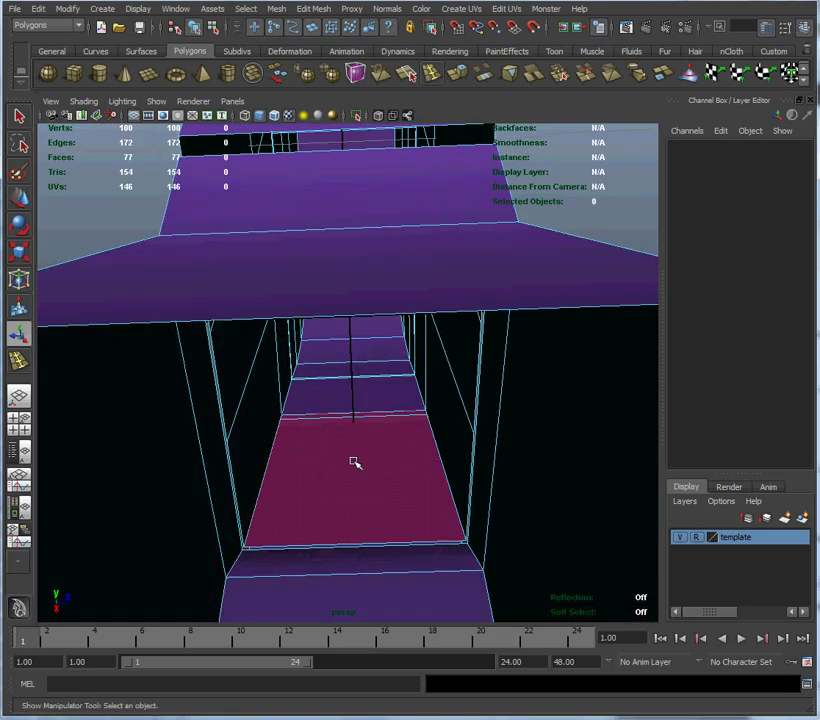
click(353, 462)
key(Delete)
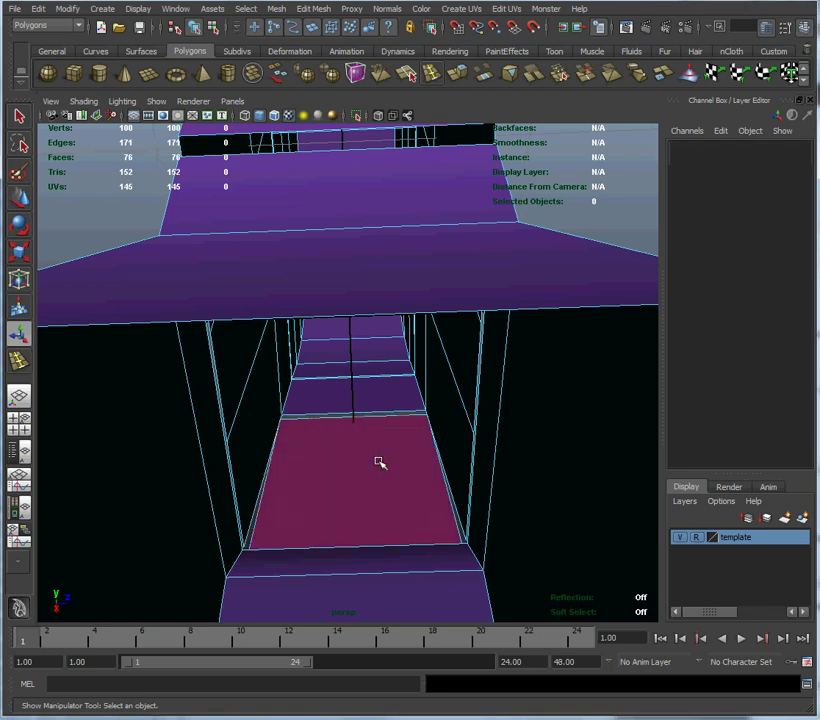
alt+drag(400, 466, 376, 472)
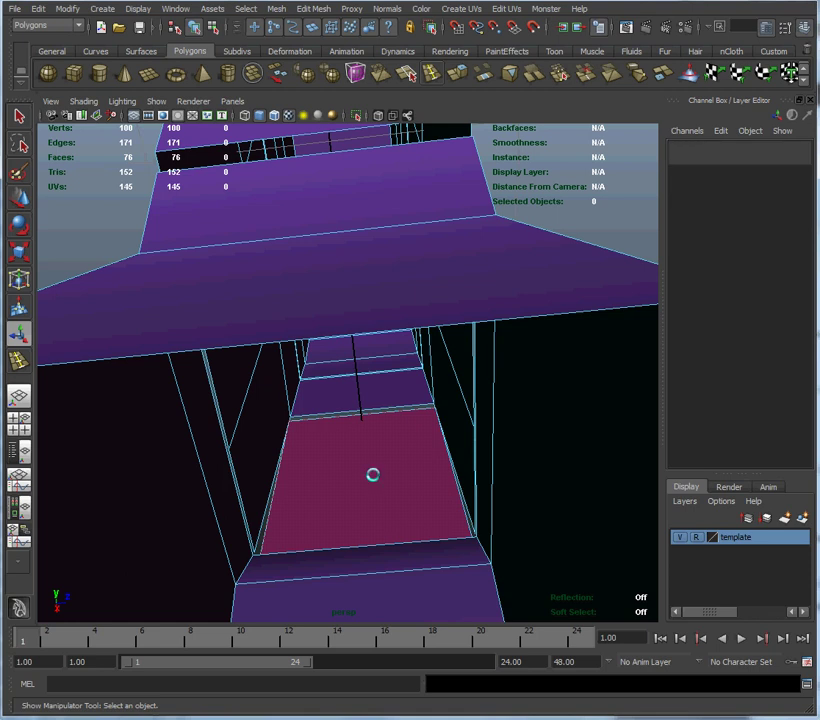
click(374, 476)
key(Delete)
Step: Select the whole hand in object mode and raise its modelColor Transparency to a dark grey for a see-through mesh
alt+drag(403, 472, 469, 434)
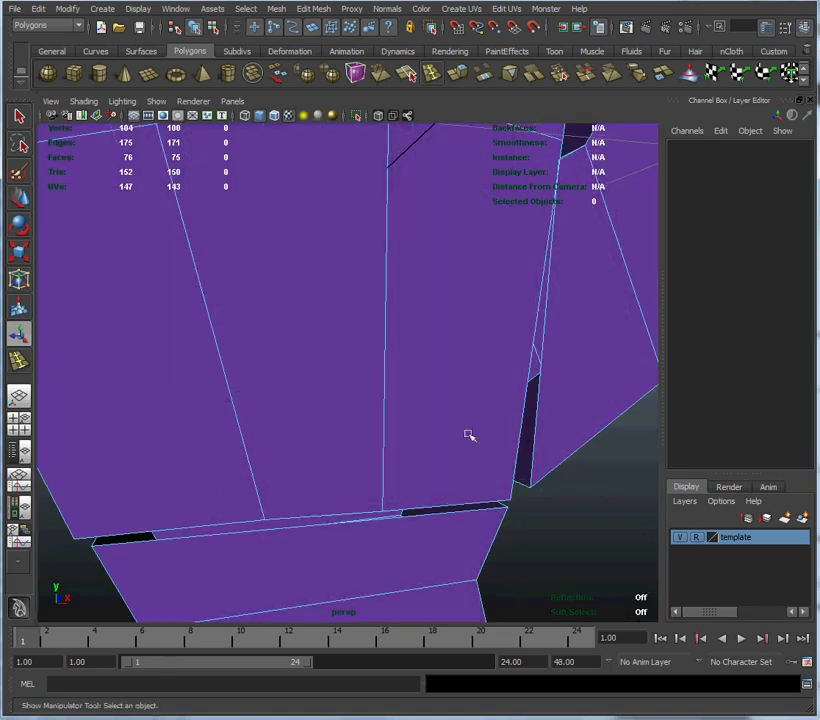
alt+right_drag(469, 434, 410, 384)
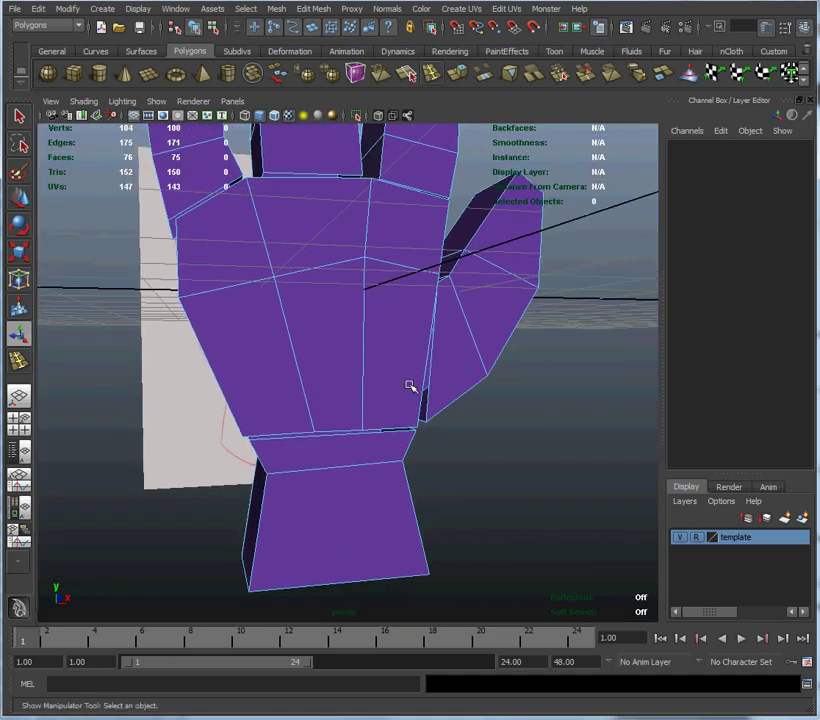
right_drag(349, 336, 375, 322)
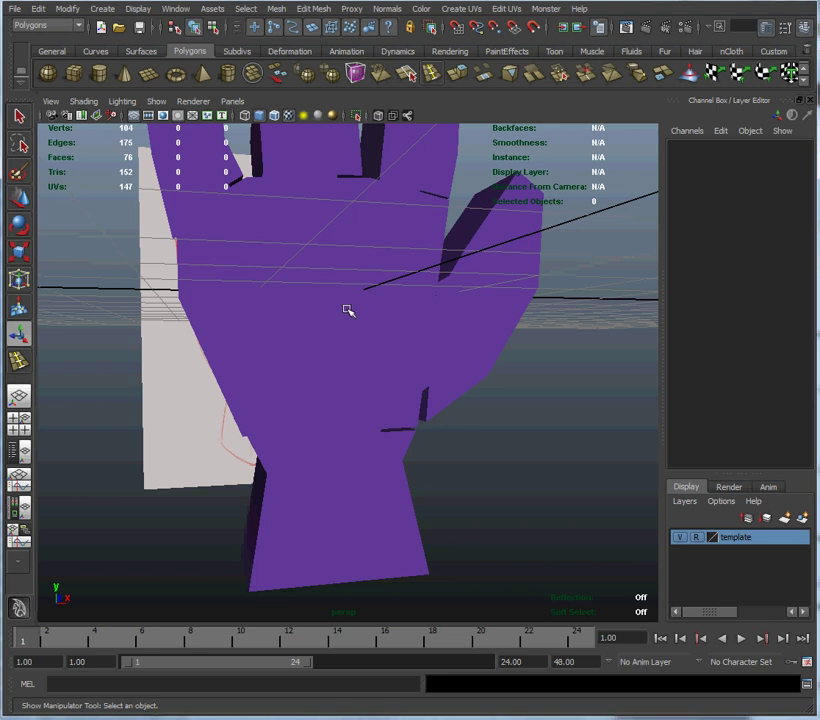
click(347, 311)
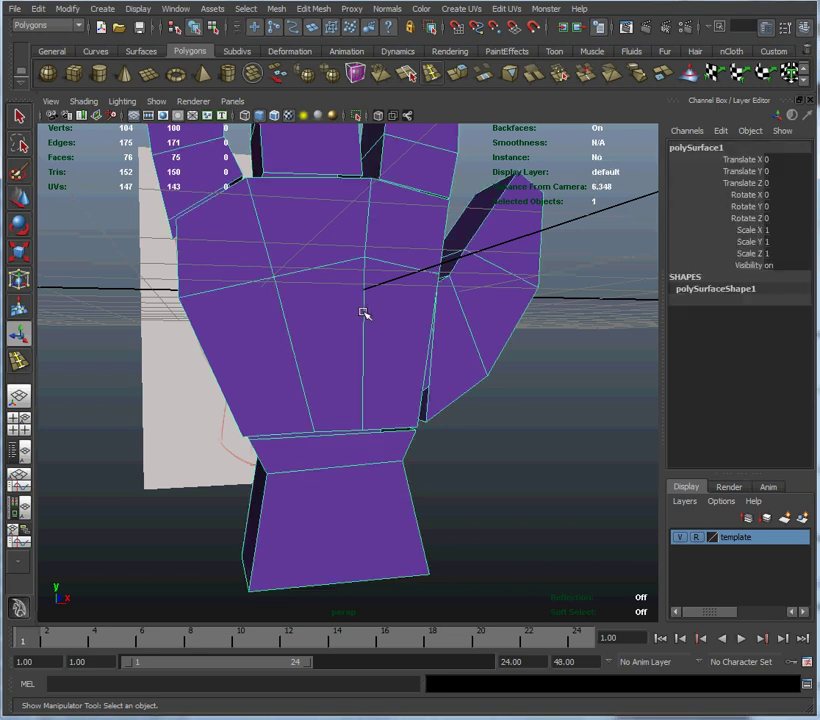
drag(818, 370, 429, 250)
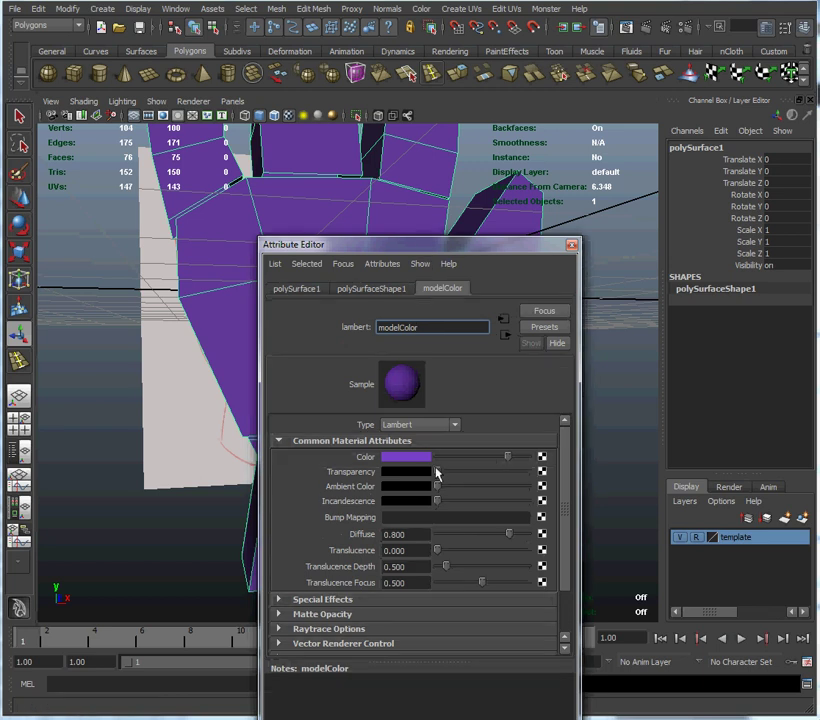
drag(439, 474, 463, 476)
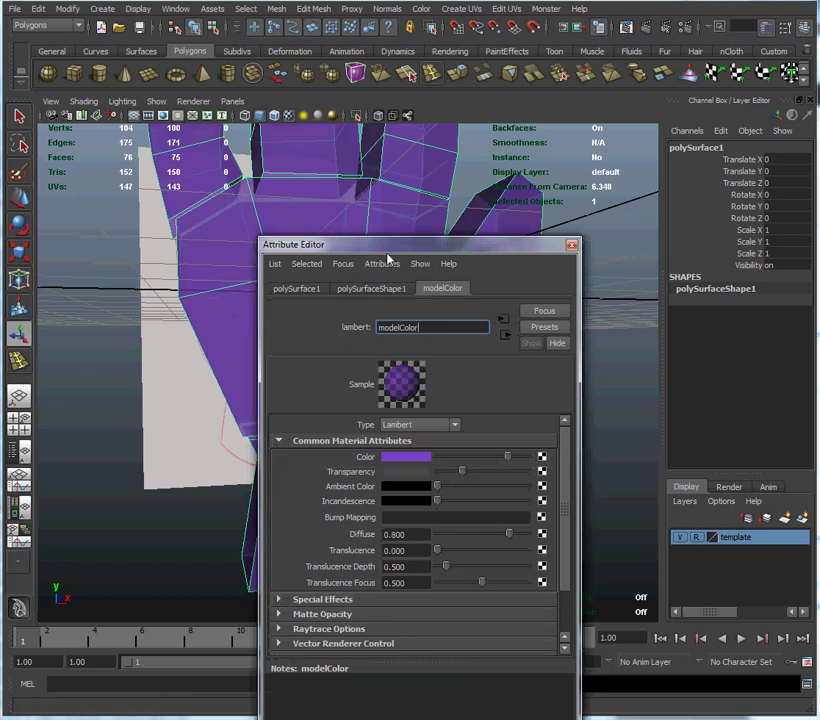
drag(427, 246, 786, 298)
click(819, 298)
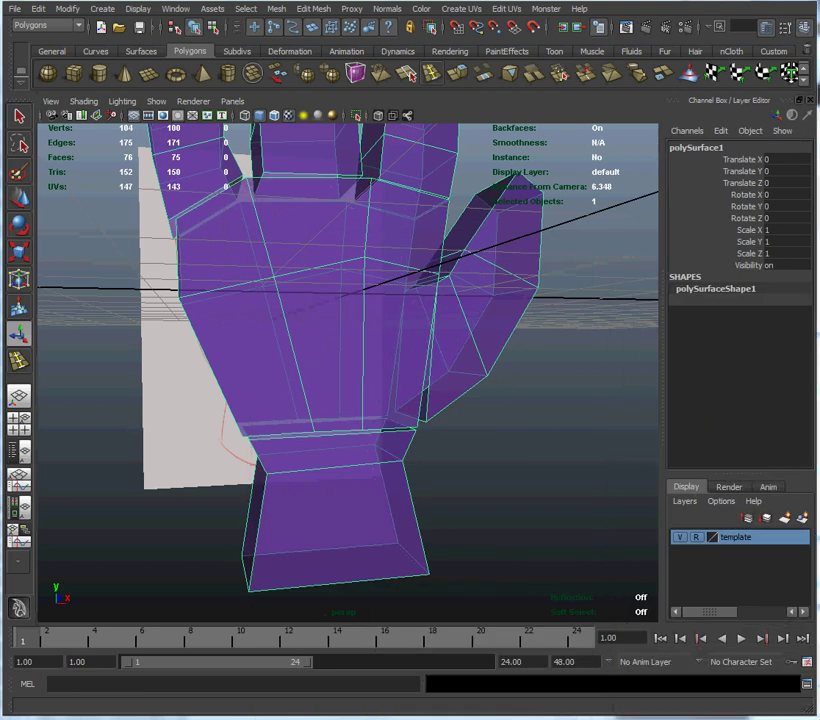
Step: Insert a lengthwise edge loop down the middle of each of the three fingers with the Insert Edge Loop Tool
alt+right_drag(229, 330, 260, 344)
alt+middle_drag(260, 344, 338, 602)
mouse_move(366, 417)
alt+mouse_down()
mouse_move(289, 431)
mouse_move(362, 432)
alt+mouse_up()
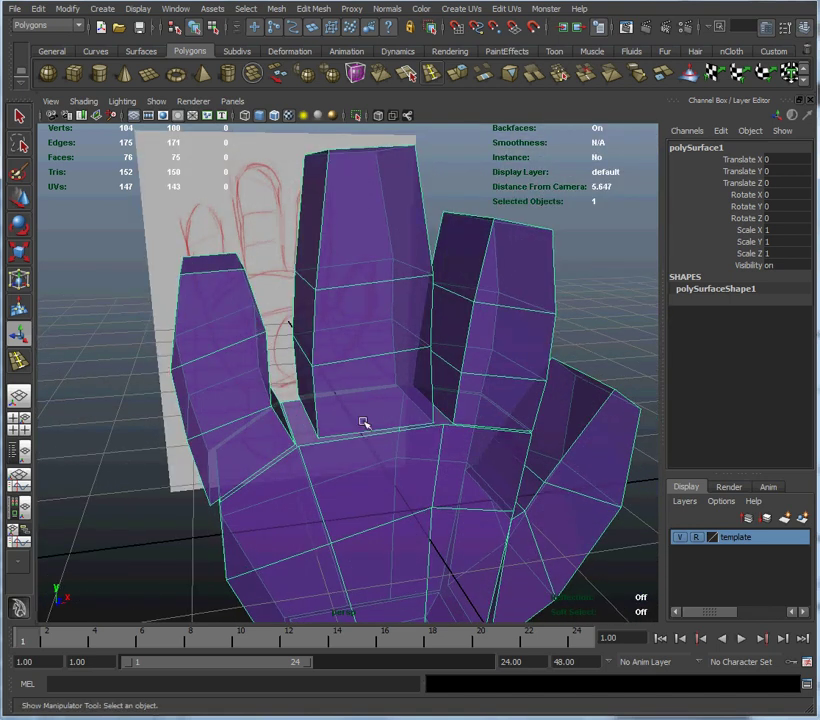
alt+drag(425, 445, 545, 434)
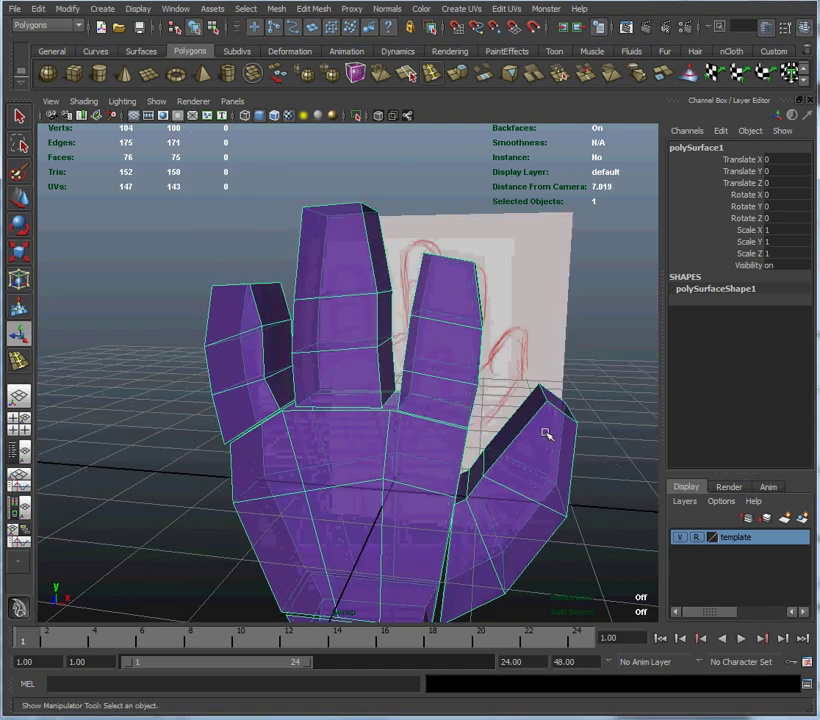
click(433, 76)
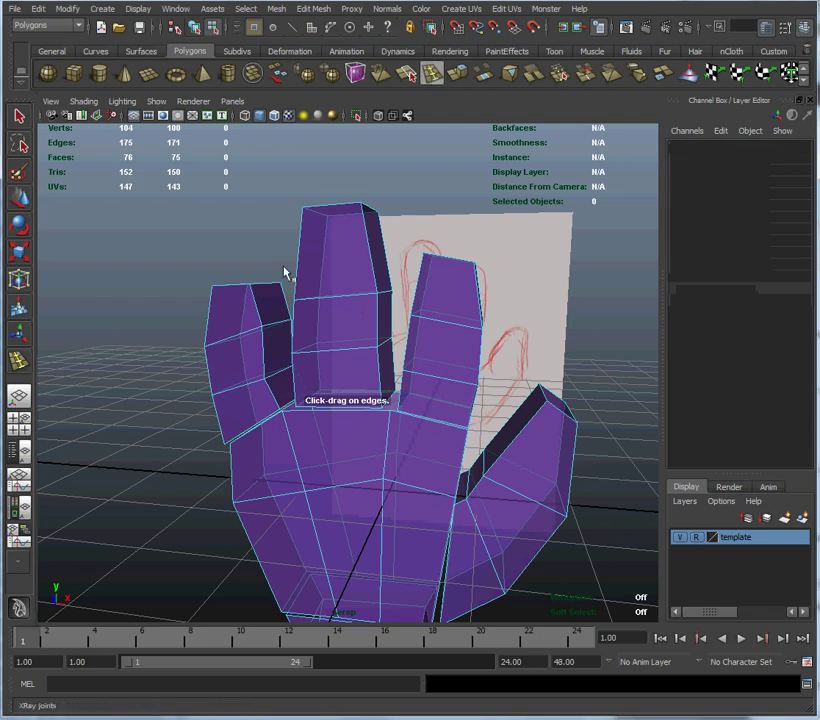
drag(343, 304, 337, 301)
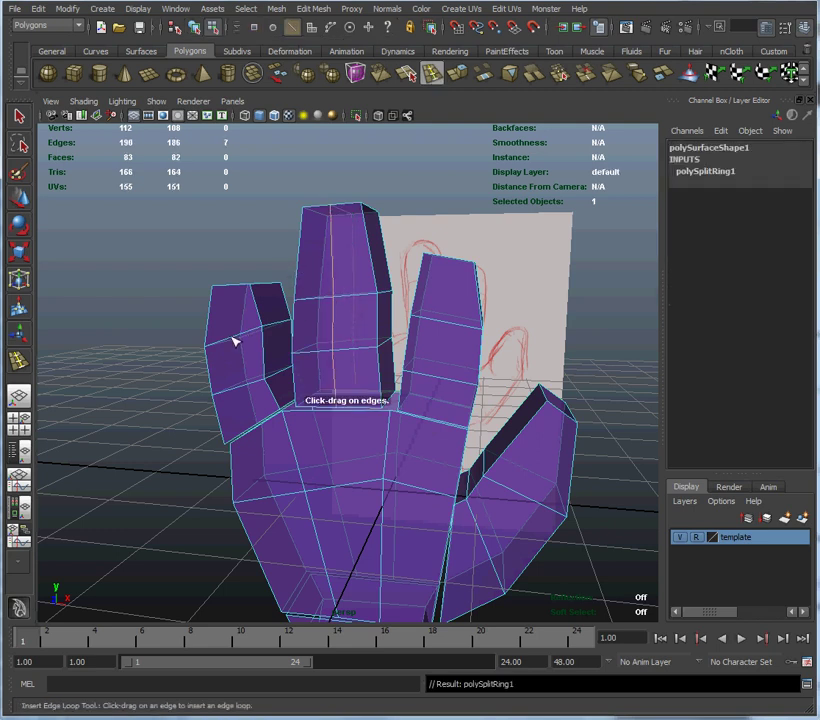
drag(233, 342, 238, 341)
drag(447, 326, 447, 326)
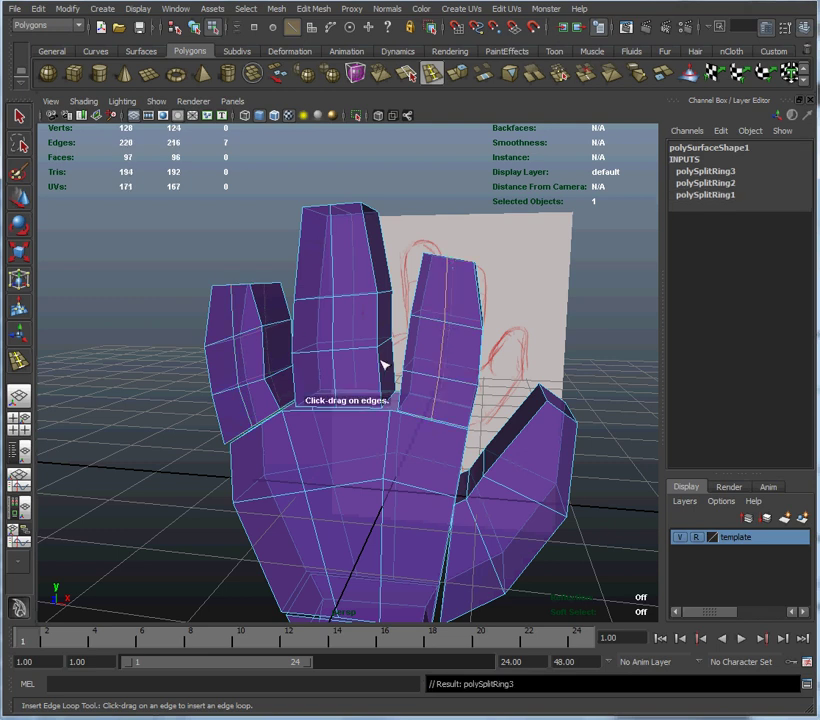
alt+drag(387, 365, 426, 358)
alt+middle_drag(415, 348, 364, 253)
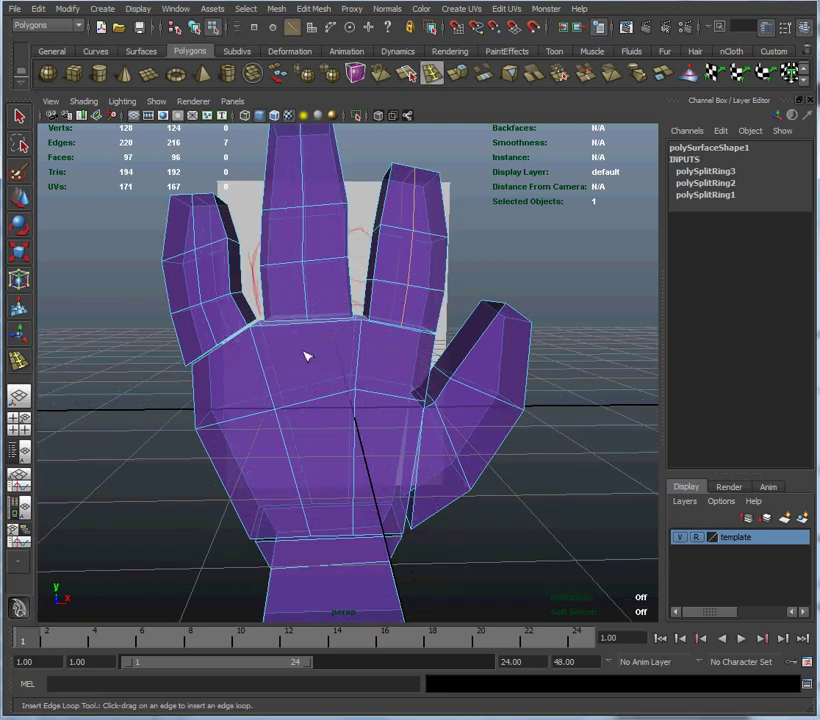
Step: Insert an edge loop lengthwise along the thumb and another one crosswise through the lower palm
alt+drag(307, 355, 302, 381)
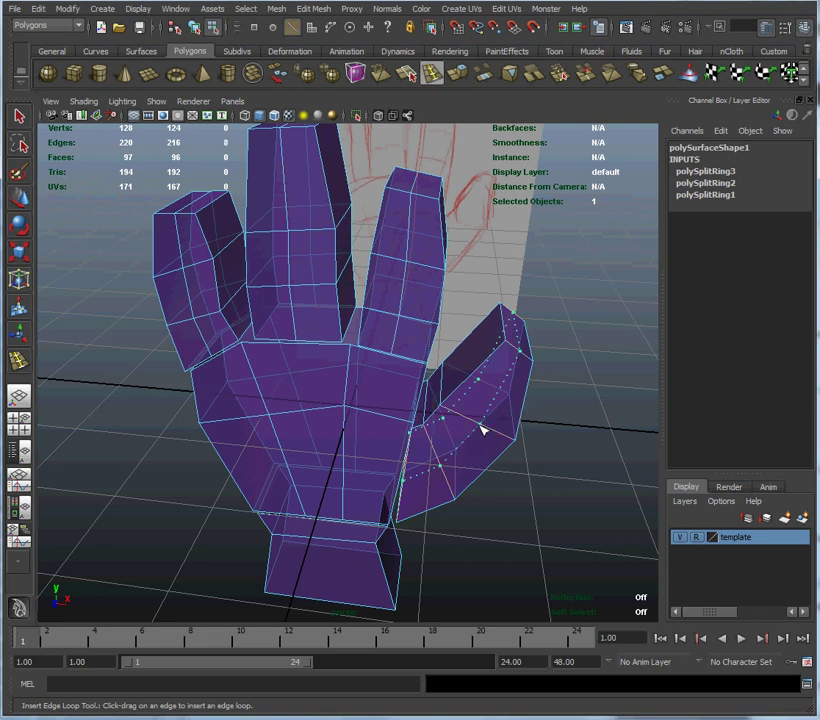
drag(480, 427, 372, 392)
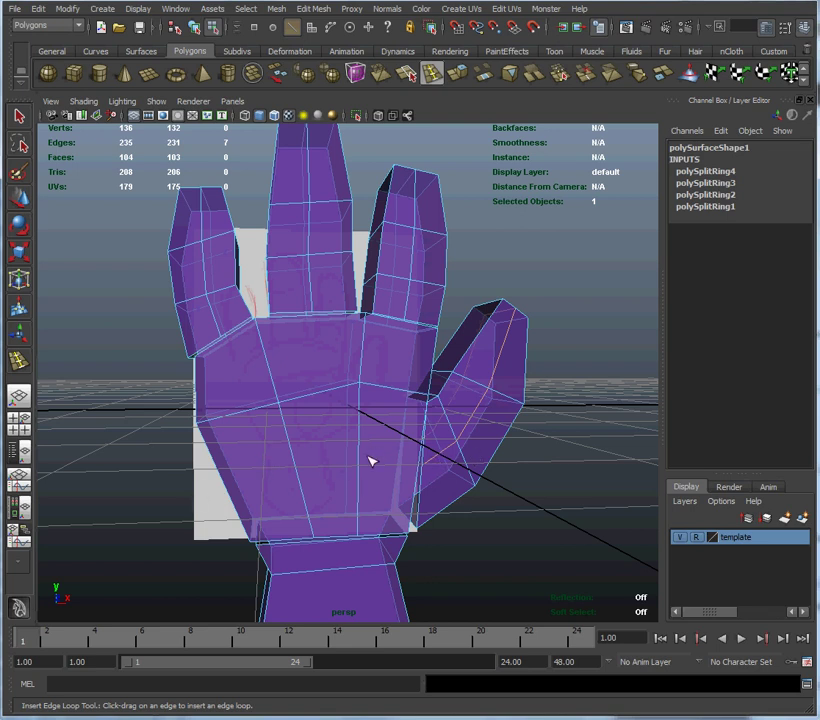
drag(361, 470, 361, 464)
alt+drag(293, 491, 233, 385)
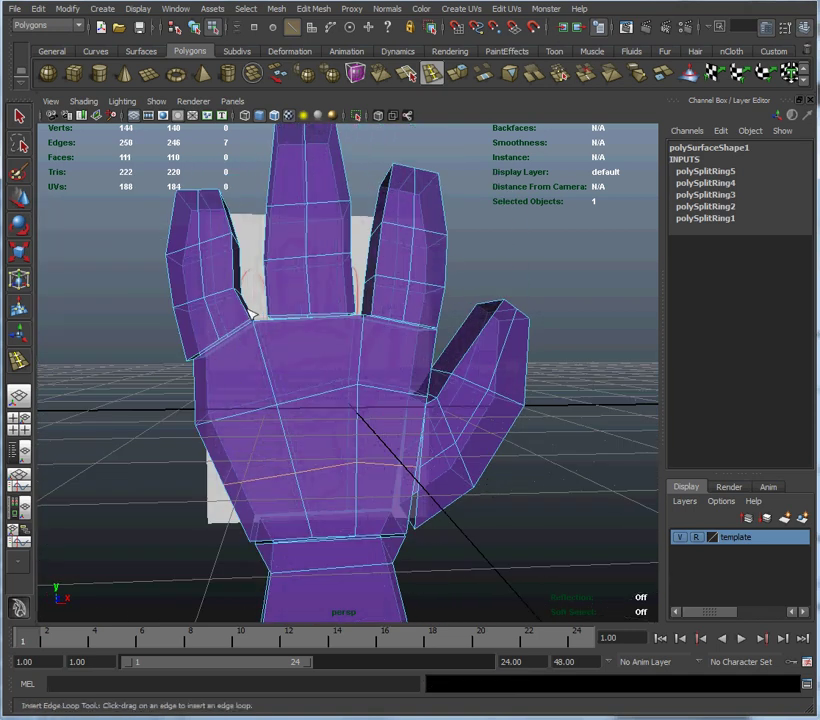
alt+drag(252, 314, 357, 416)
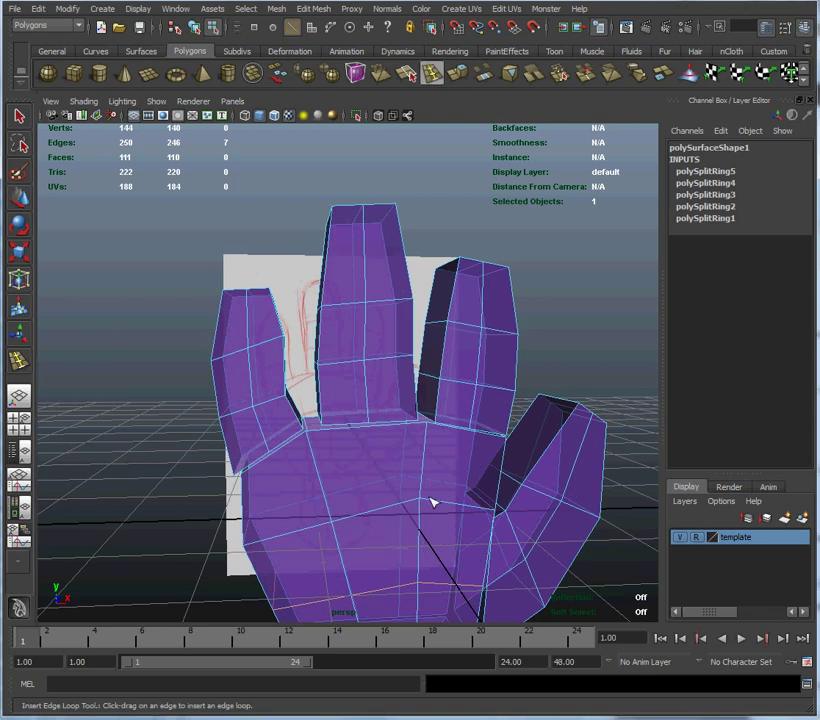
alt+right_drag(524, 499, 428, 480)
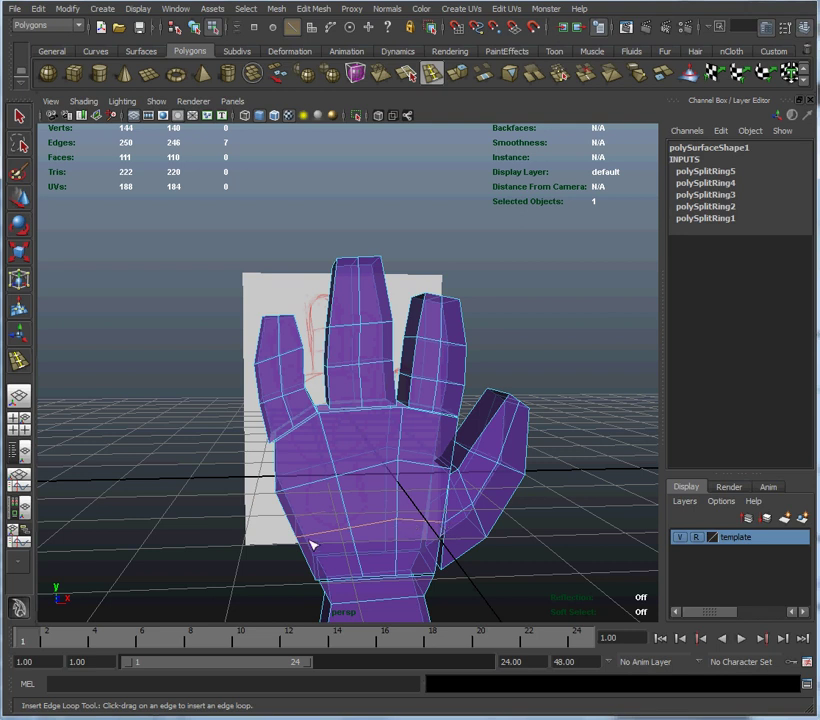
alt+drag(278, 553, 500, 553)
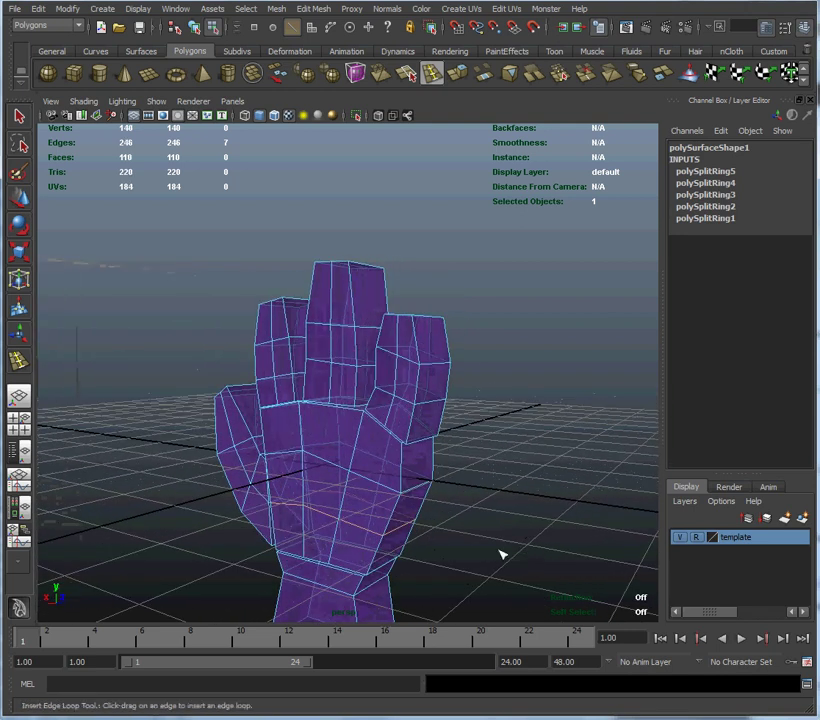
alt+drag(487, 500, 216, 503)
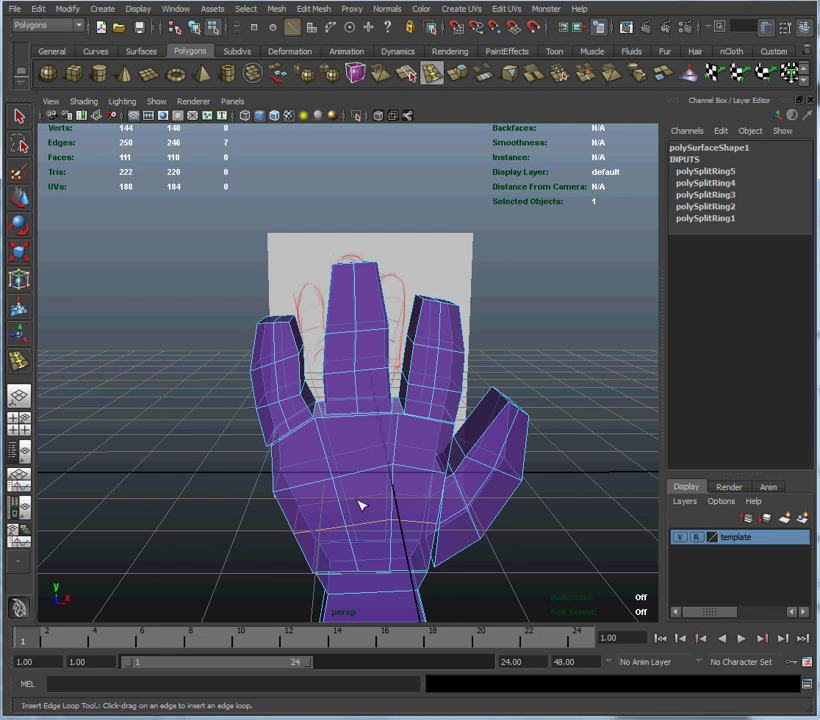
Step: Split the front palm face below the little finger with two cuts from its top edge's middle to its two lower corners
alt+right_drag(271, 463, 328, 491)
alt+middle_drag(340, 481, 344, 402)
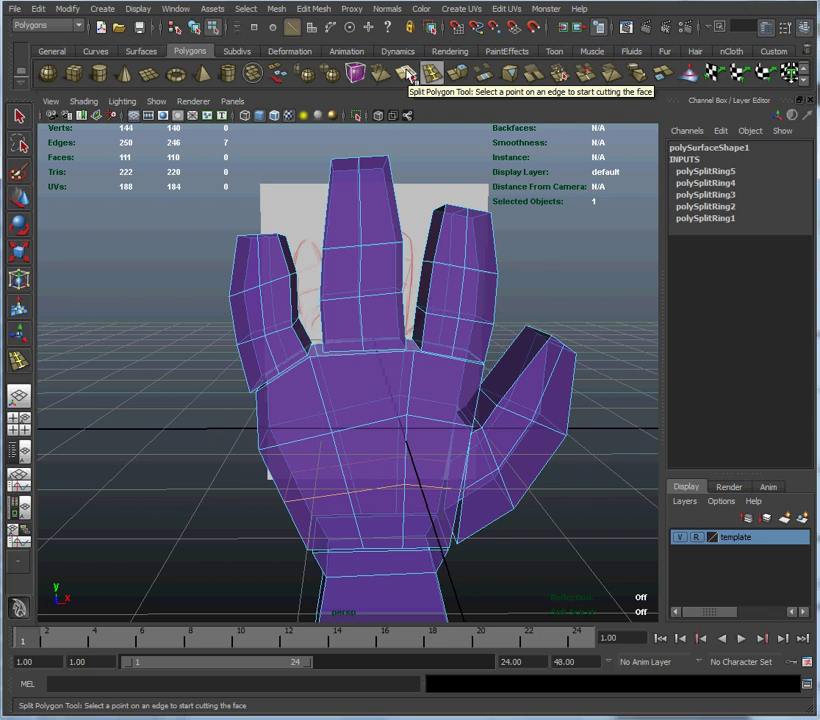
click(409, 76)
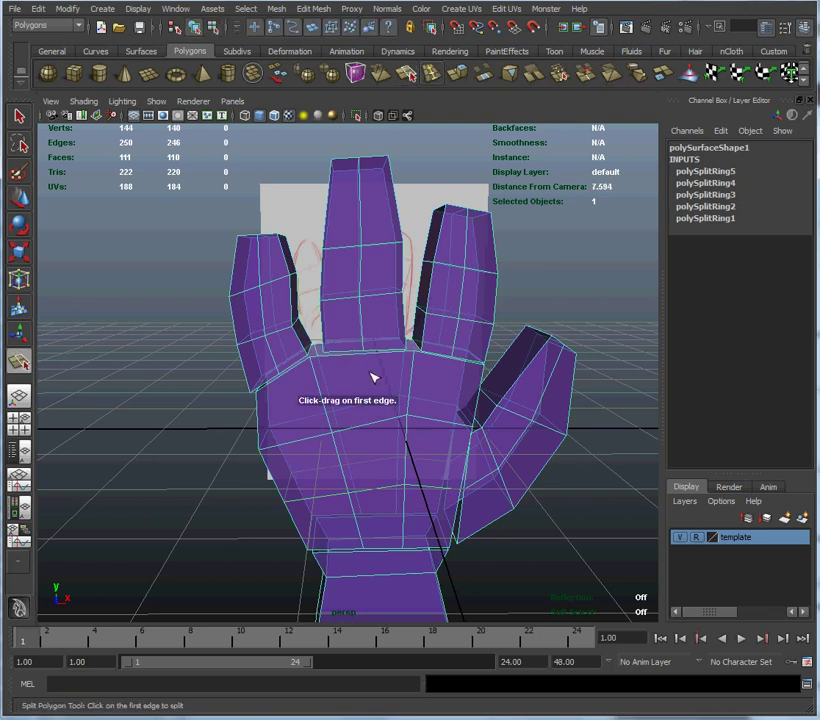
scroll(285, 345, up, 5)
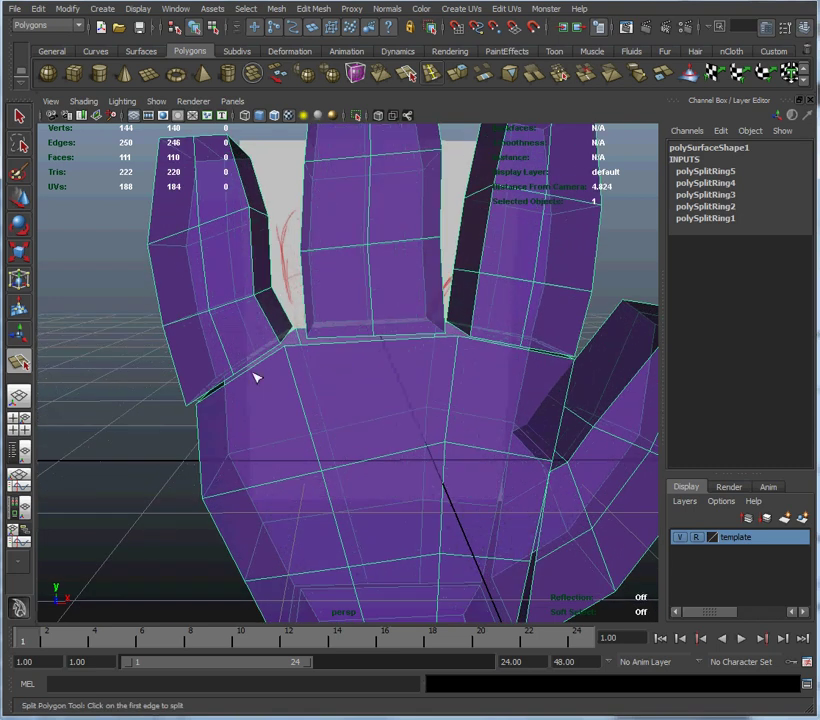
mouse_move(255, 377)
alt+mouse_down()
mouse_move(284, 361)
mouse_move(267, 370)
alt+mouse_up()
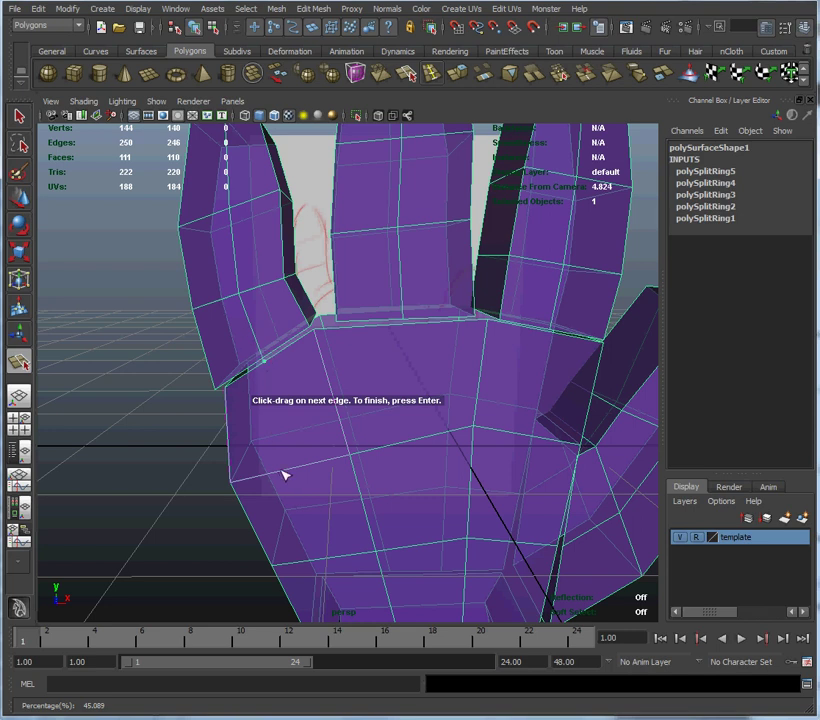
drag(285, 476, 250, 474)
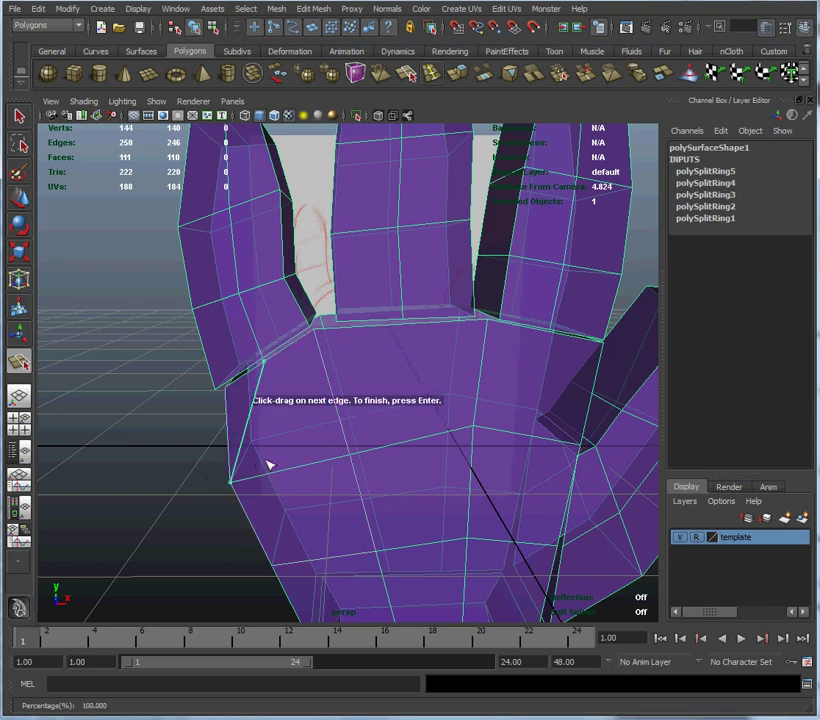
key(Return)
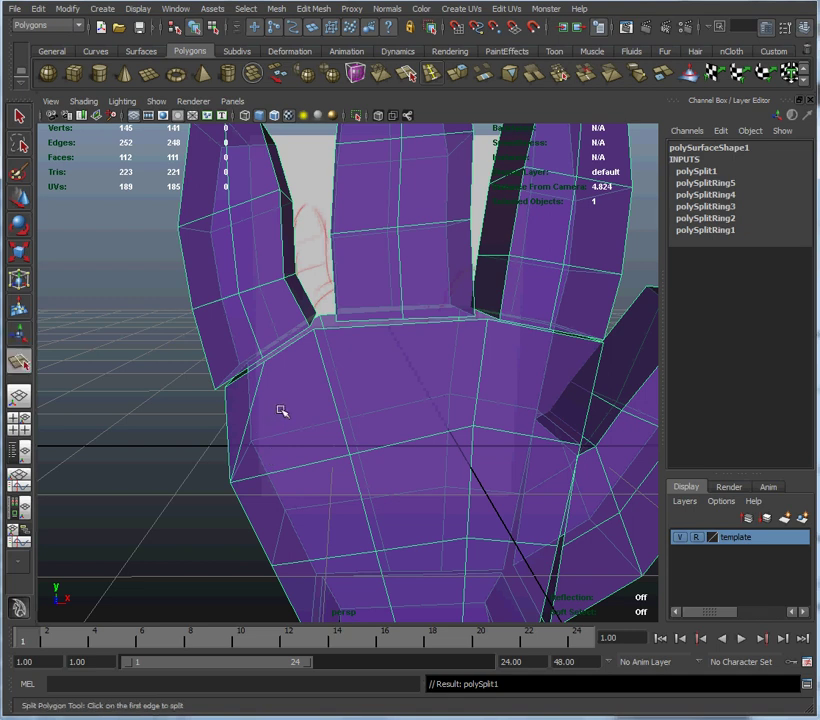
drag(285, 357, 264, 361)
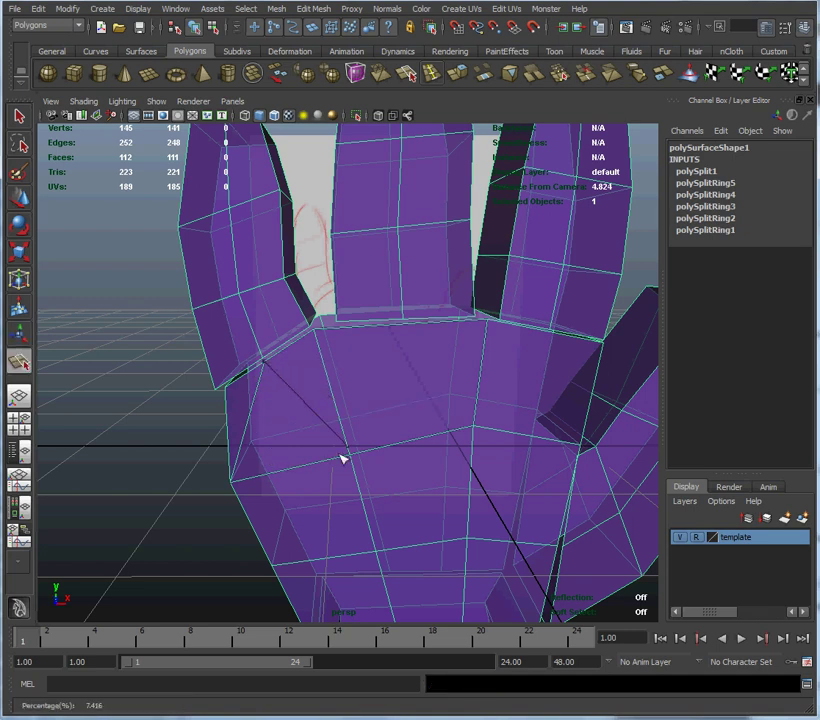
drag(342, 456, 348, 465)
key(Return)
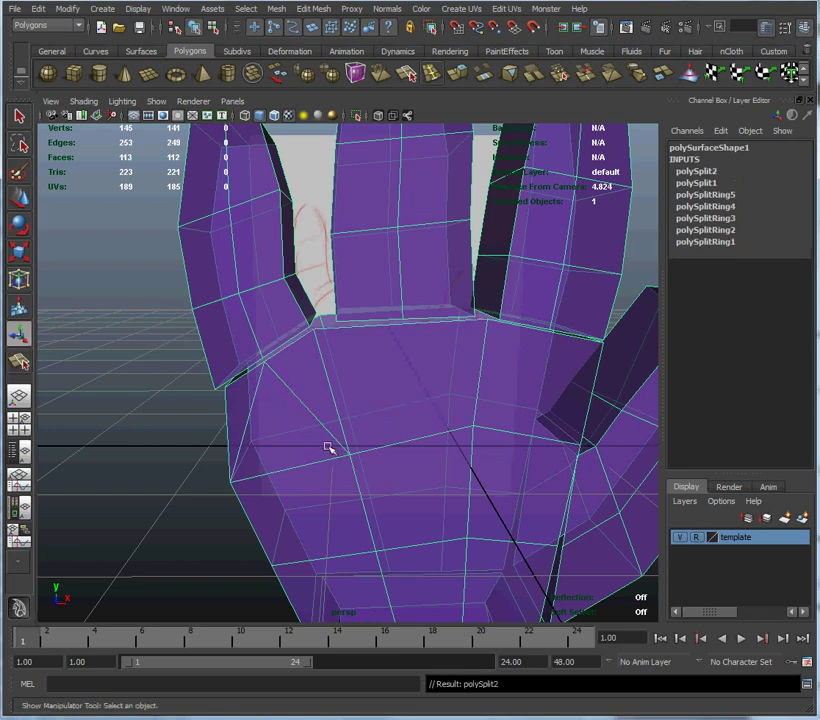
Step: Add a vertex at 50% of the front palm's top edge below the middle finger with the Split Polygon Tool
alt+right_drag(331, 441, 256, 315)
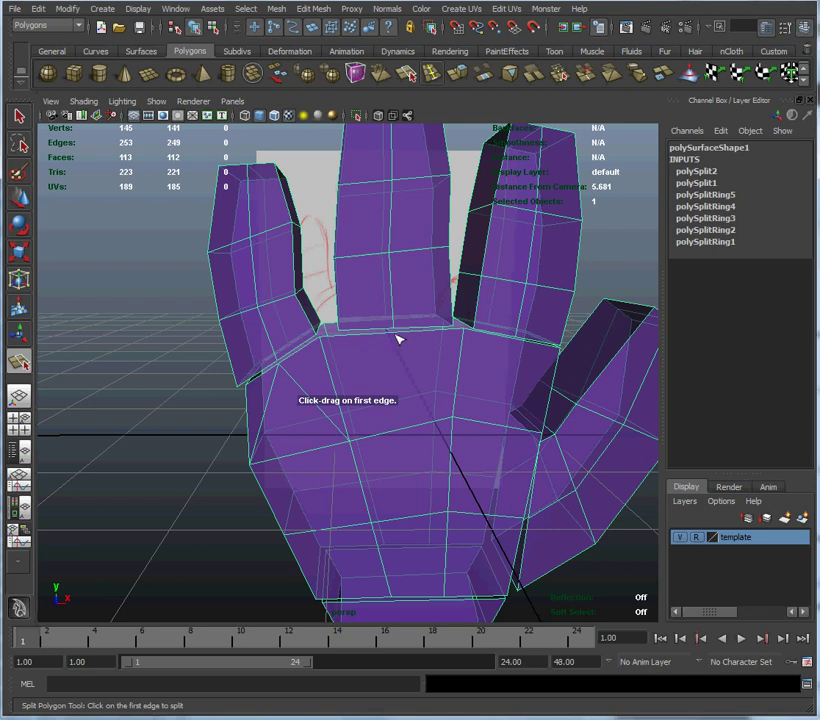
click(398, 334)
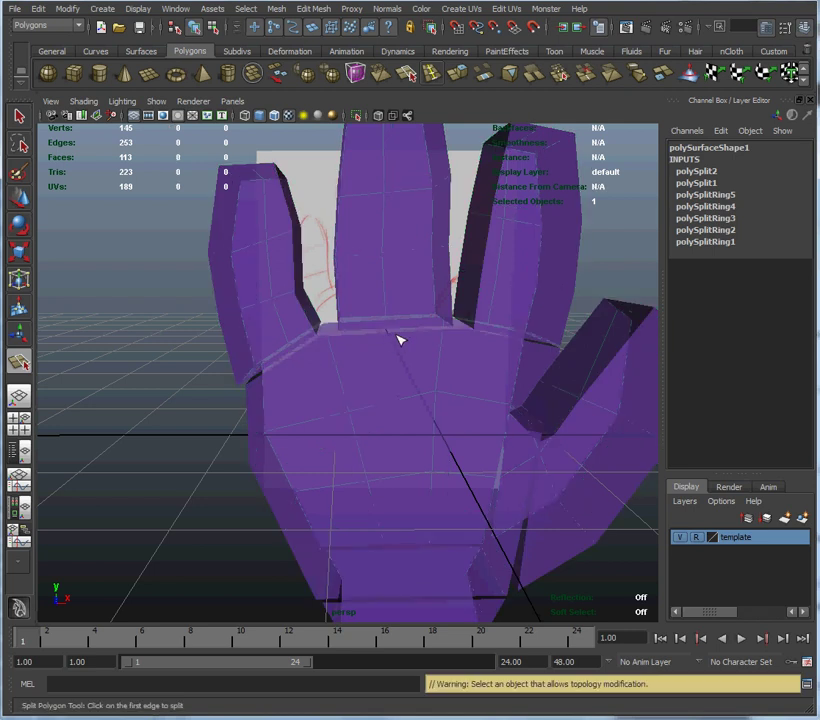
click(398, 334)
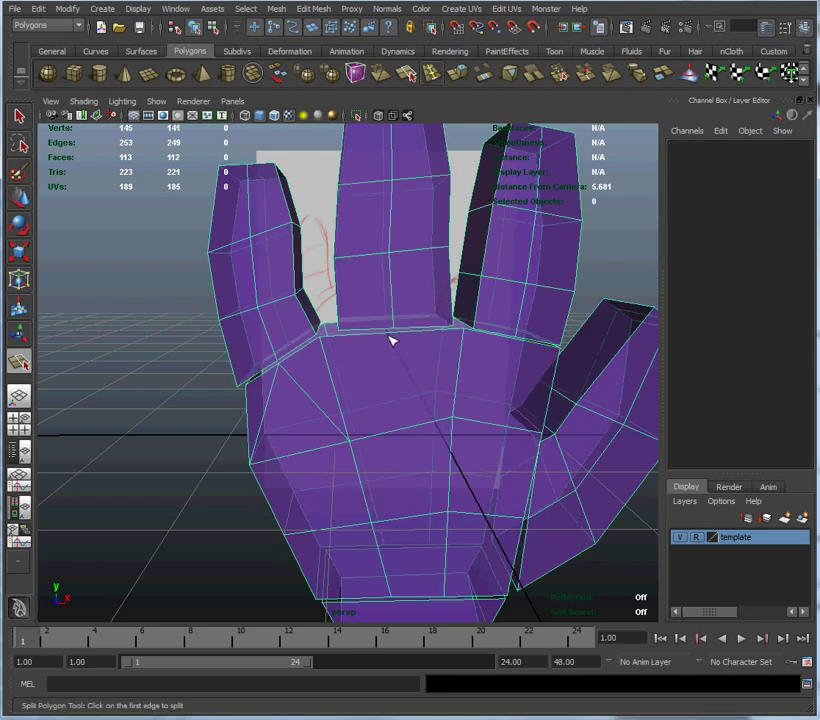
click(396, 337)
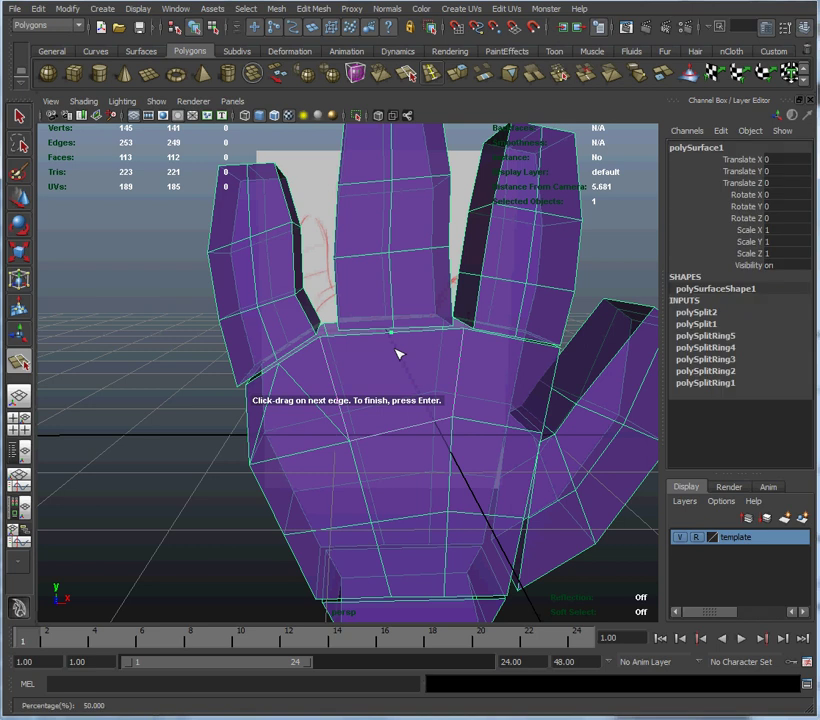
key(Return)
key(g)
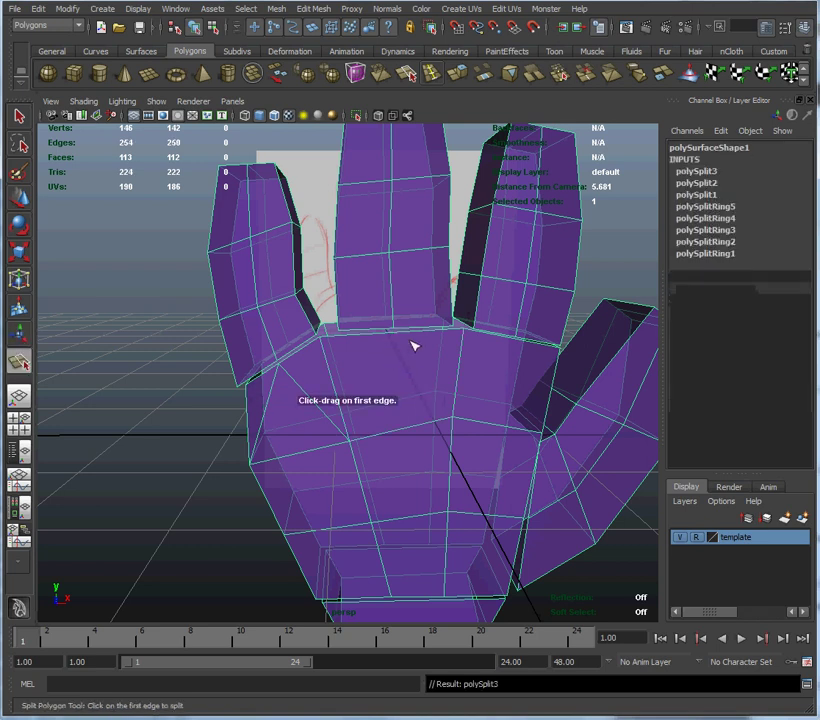
Step: Cut two edges from the new vertex below the middle finger to the two lower corners of that palm face
click(384, 342)
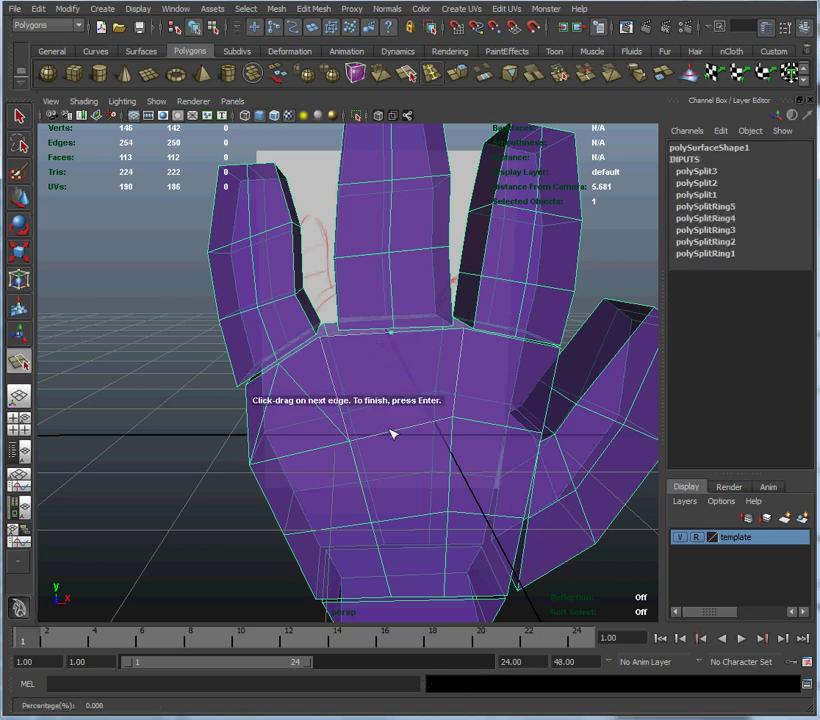
drag(395, 436, 326, 443)
key(Return)
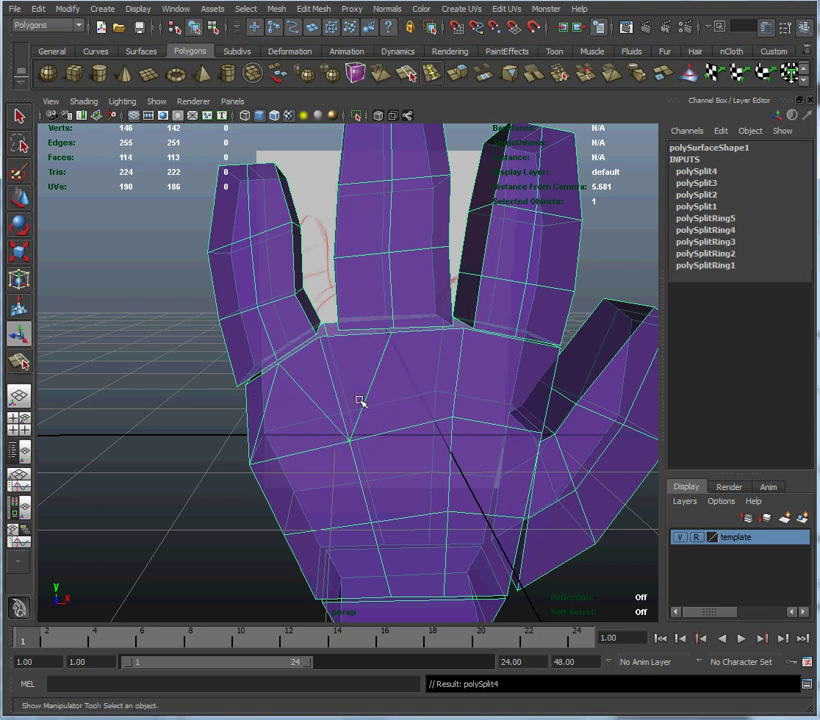
key(g)
click(396, 338)
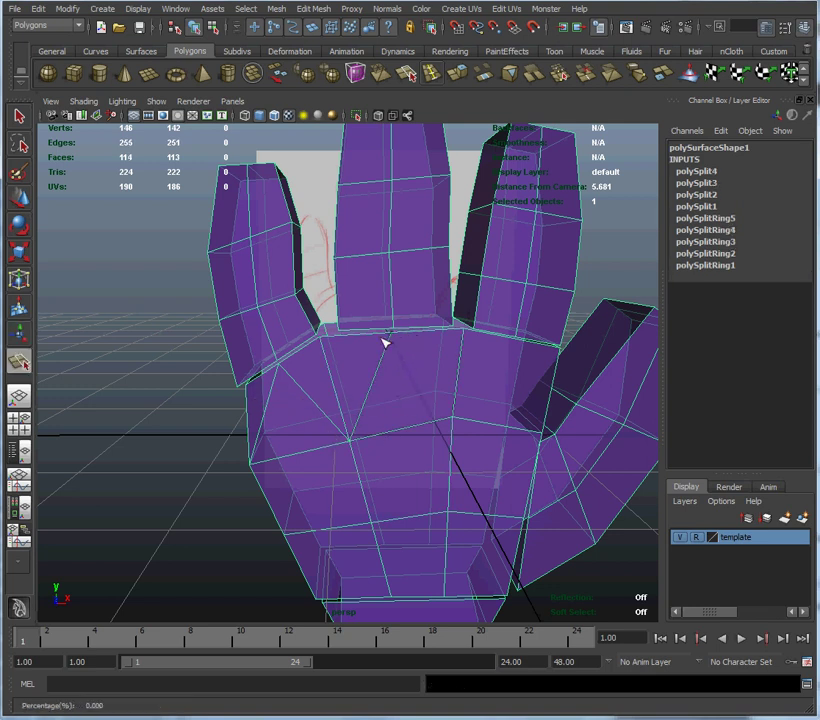
drag(456, 386, 452, 432)
key(Return)
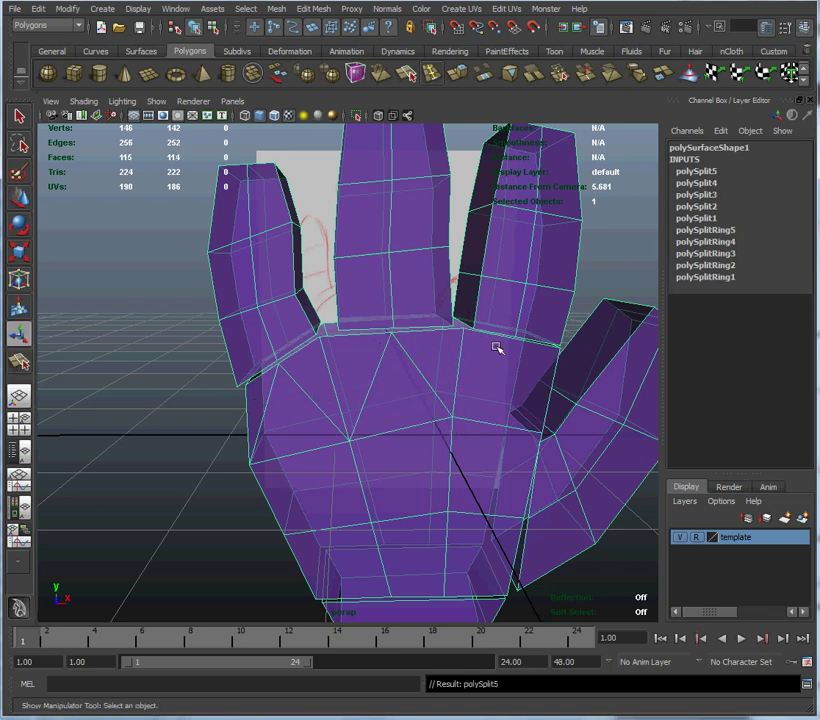
Step: Cut an edge from the middle of the palm's top edge below the index finger to that face's lower corner away from the thumb
key(y)
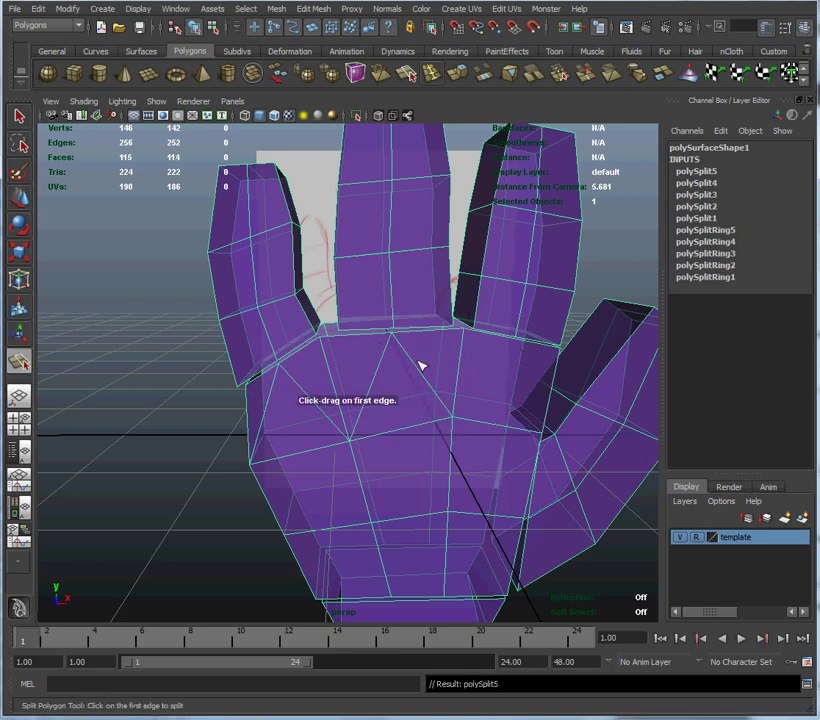
alt+right_drag(438, 354, 514, 362)
alt+middle_drag(502, 356, 338, 356)
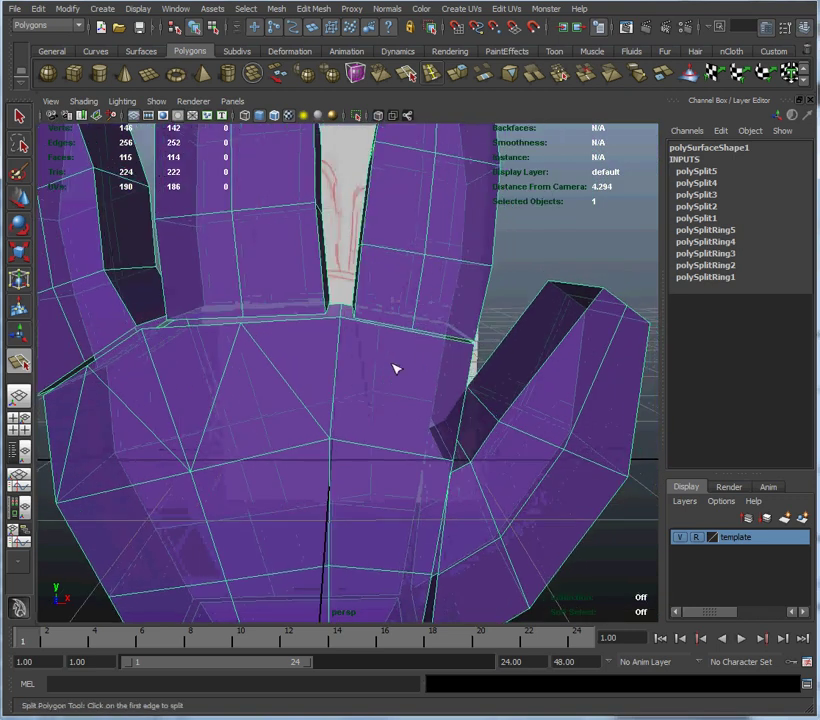
drag(427, 340, 415, 343)
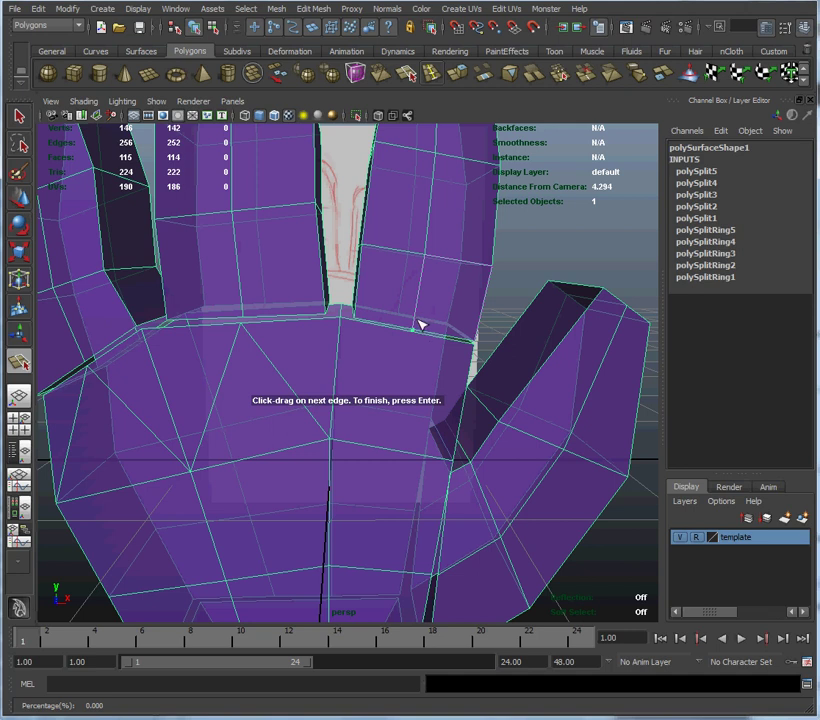
key(Return)
key(y)
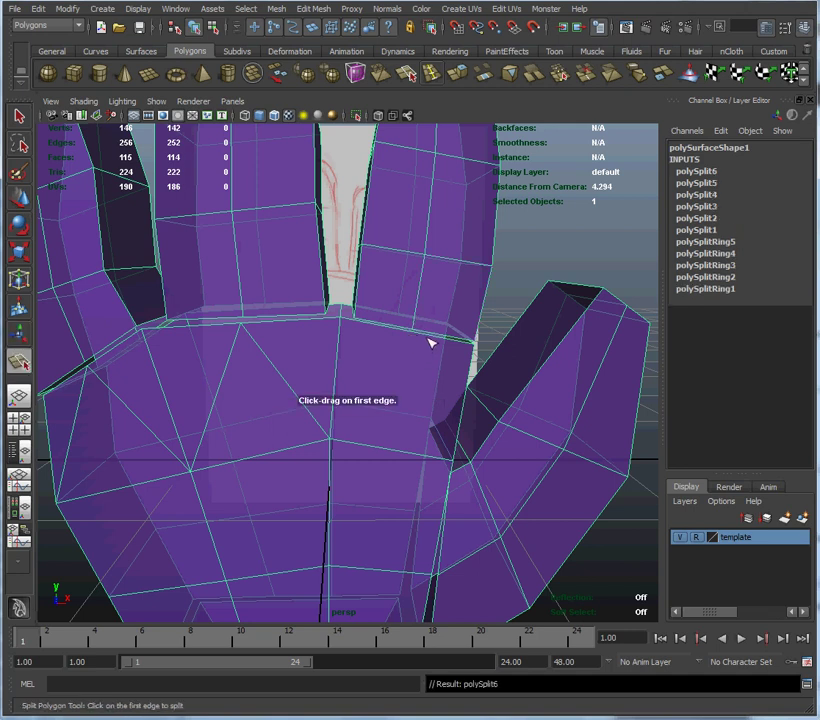
drag(430, 340, 414, 341)
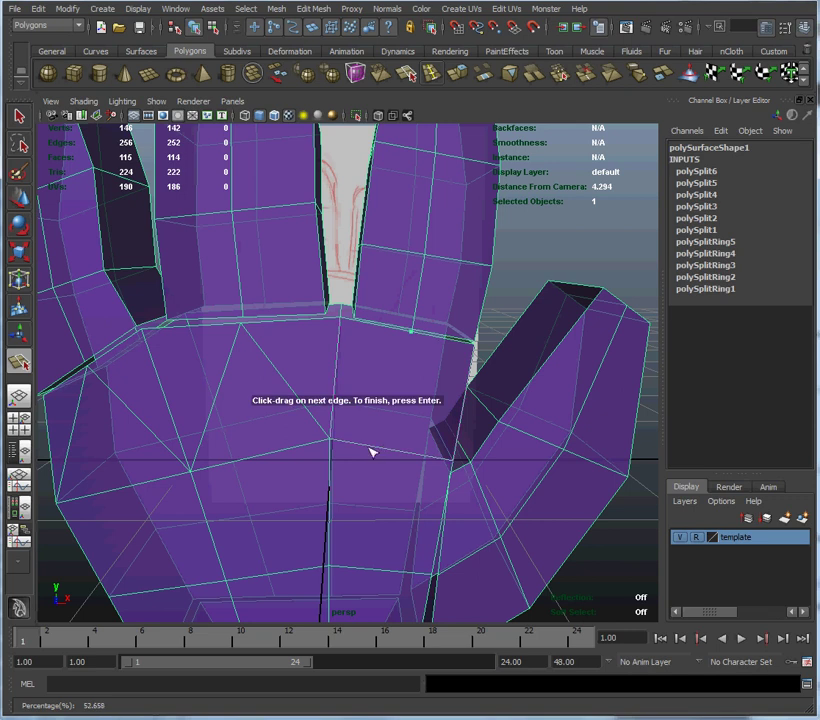
drag(380, 452, 313, 441)
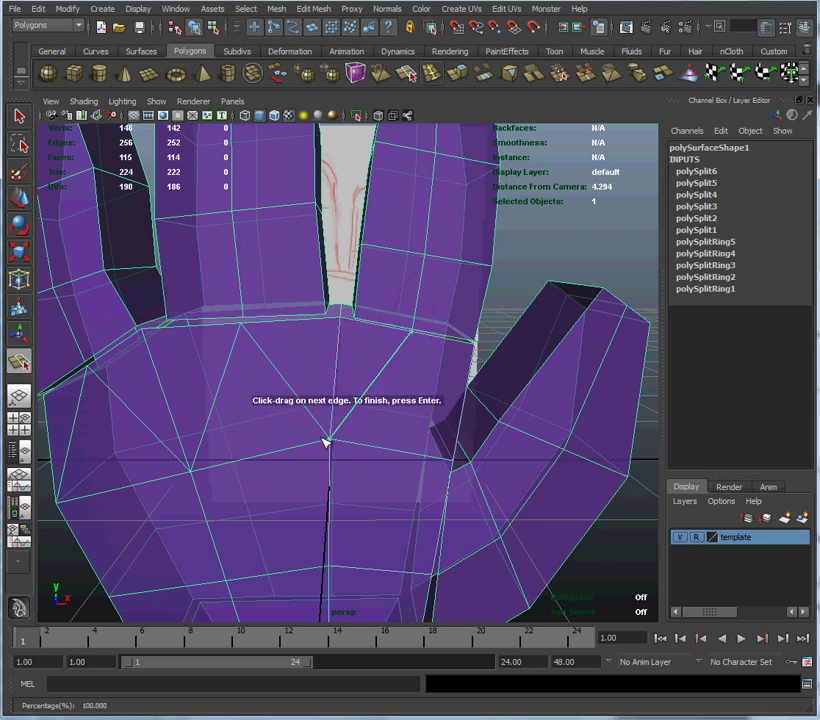
key(Return)
key(y)
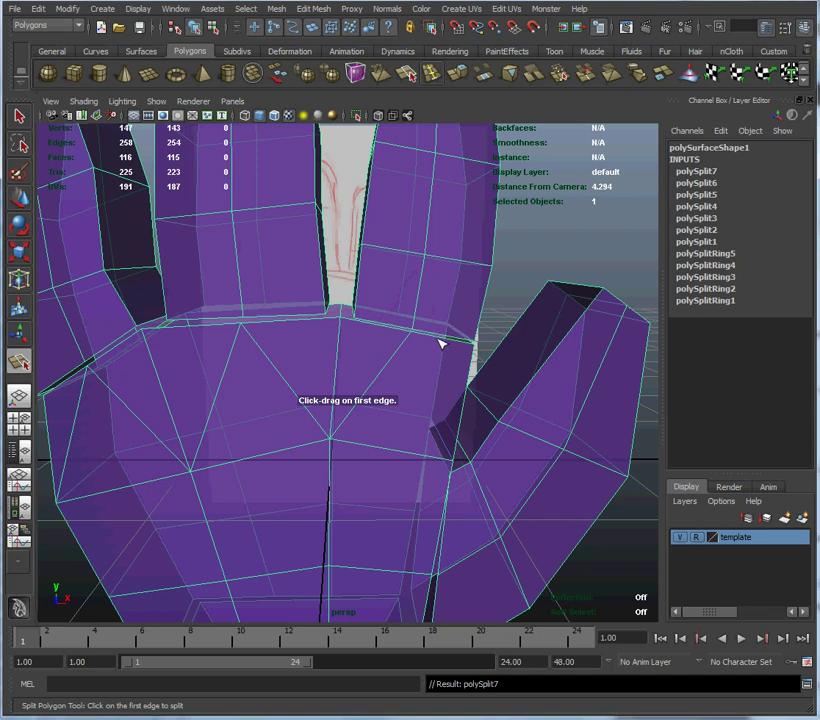
Step: Cut a second edge from the same point below the index finger to the palm face's lower corner beside the thumb
drag(441, 344, 411, 343)
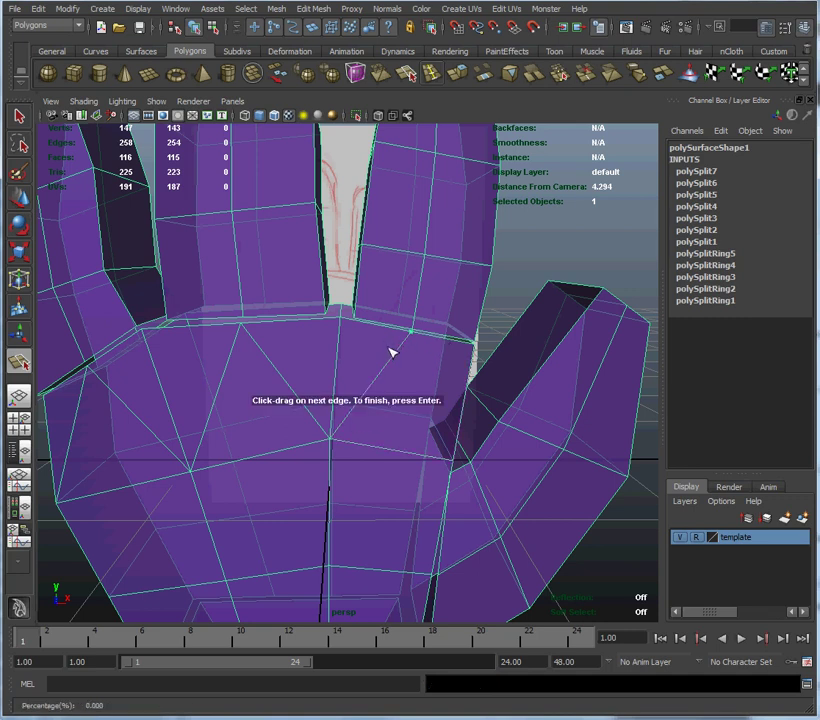
drag(465, 410, 457, 487)
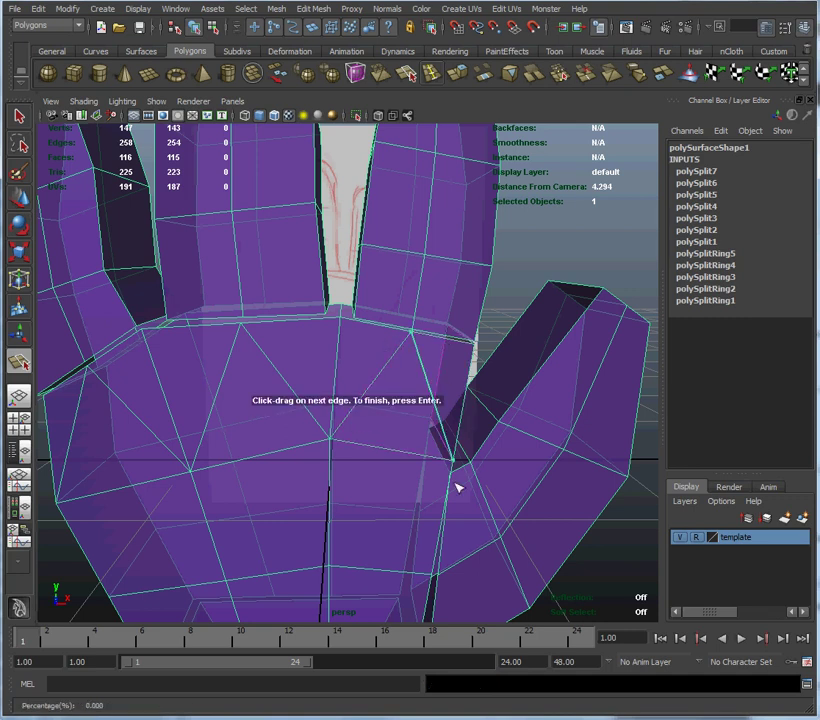
key(Return)
Step: Cut an edge on the back of the palm from the middle of the top edge below the index finger to the lower corner beside the thumb
alt+right_drag(441, 445, 340, 400)
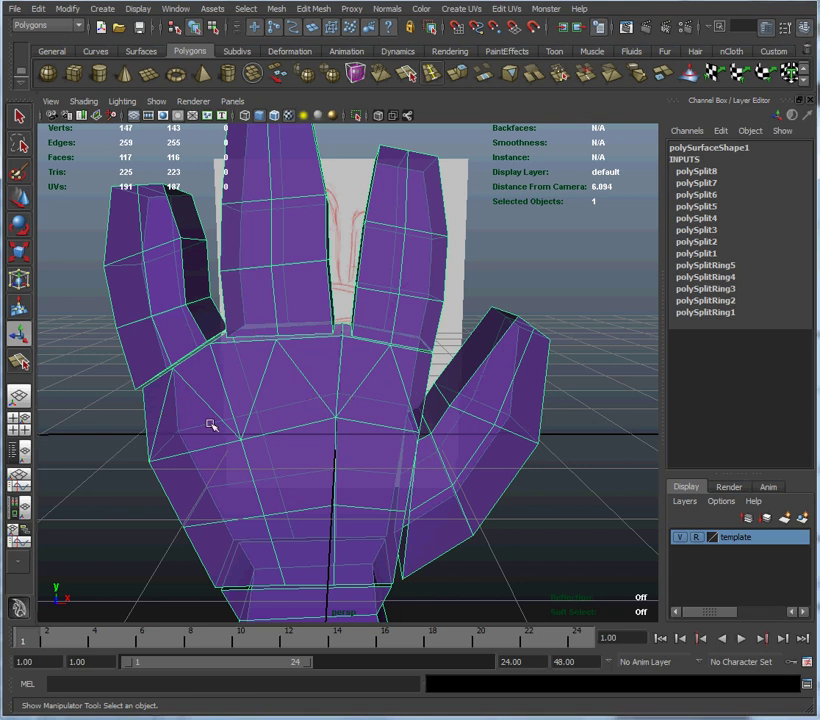
alt+drag(104, 434, 287, 341)
scroll(242, 343, up, 2)
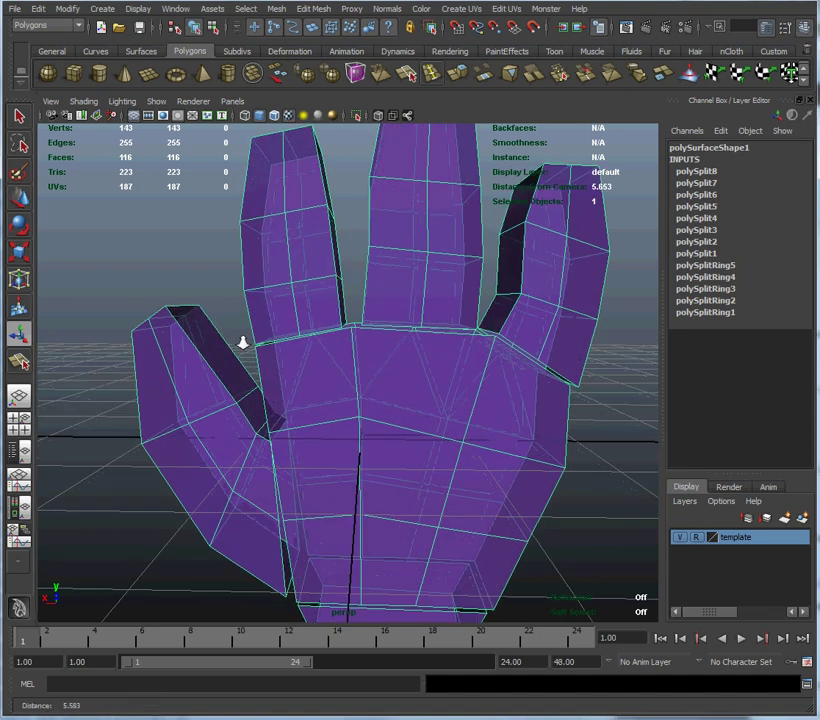
scroll(250, 350, up, 2)
alt+drag(232, 386, 249, 378)
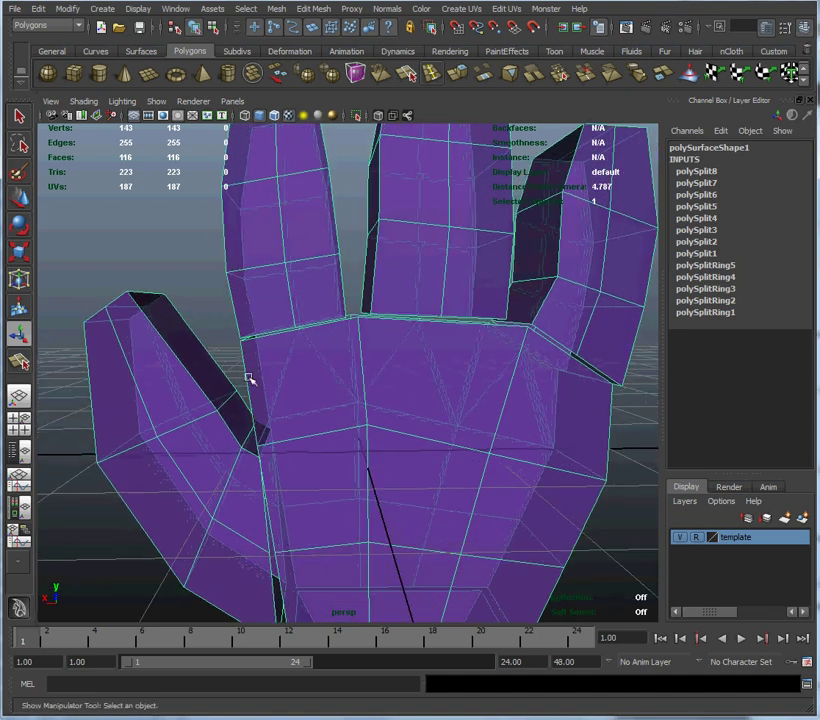
key(y)
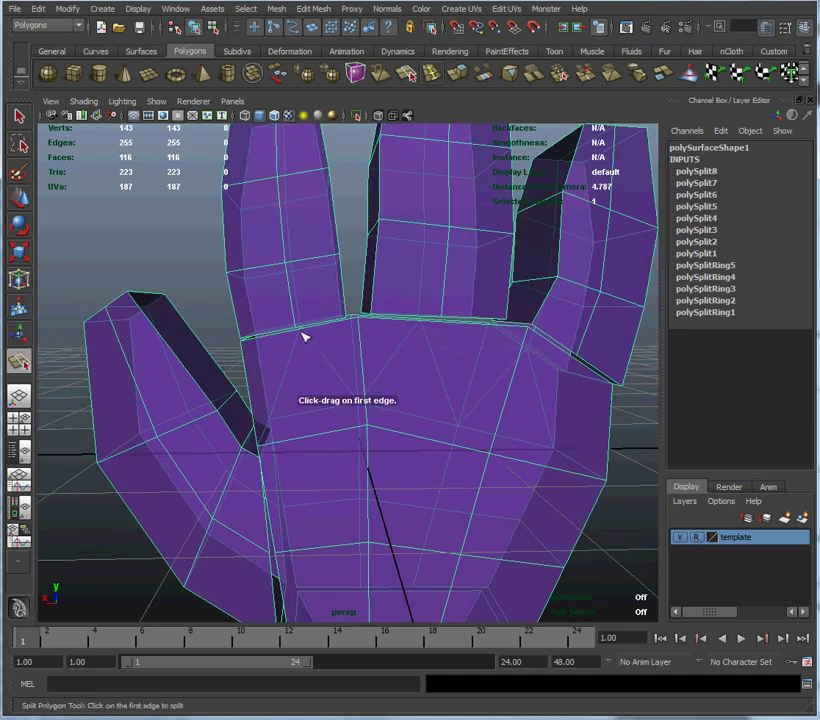
click(298, 336)
drag(297, 332, 295, 332)
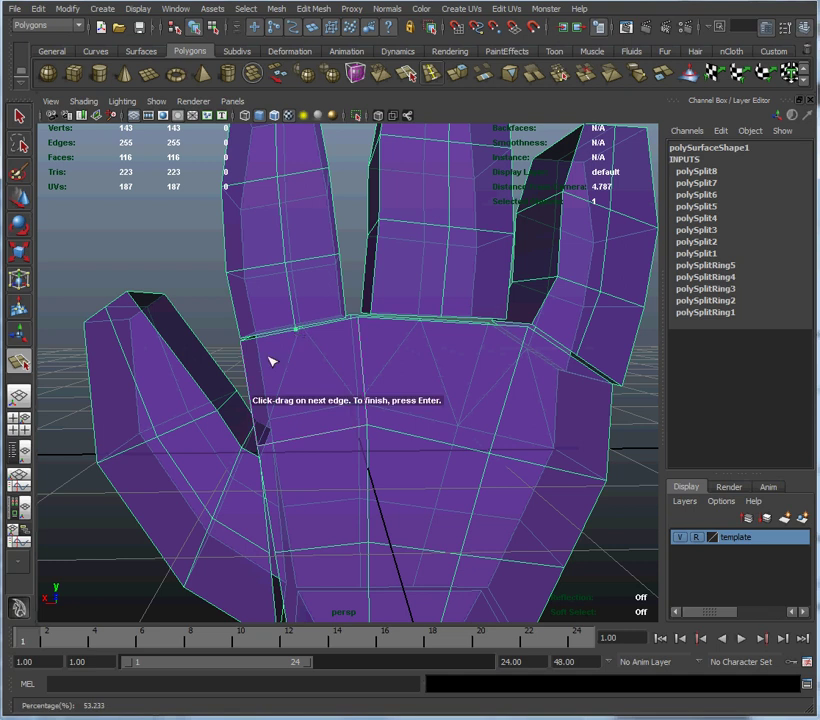
drag(250, 372, 272, 462)
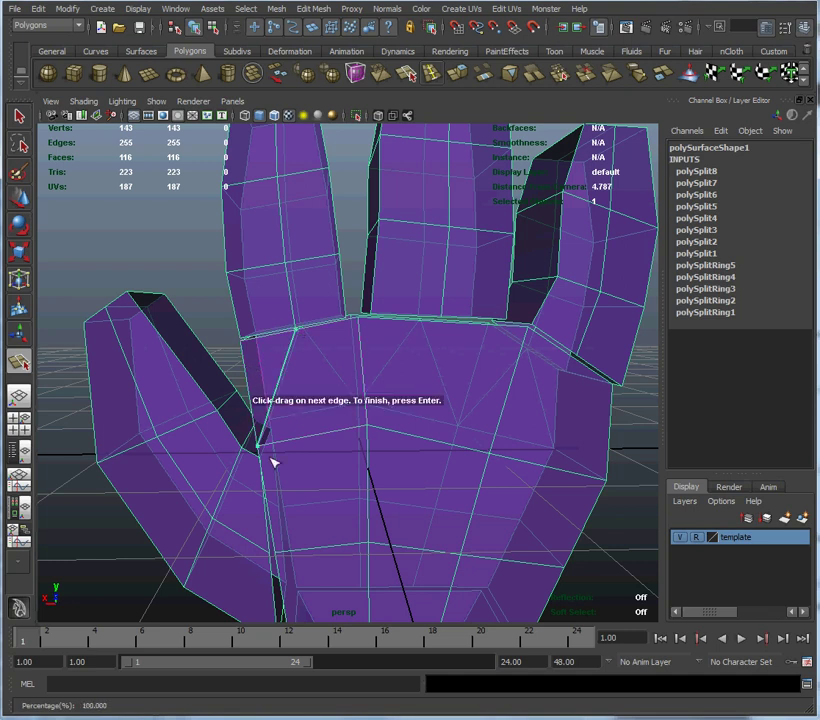
key(Return)
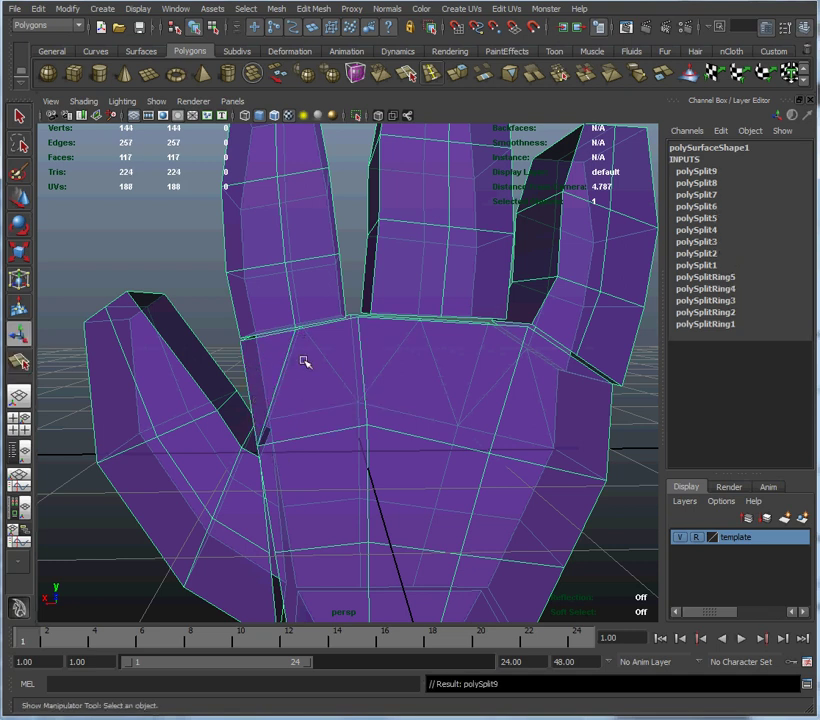
Step: Cut a second edge from the same point below the index finger to the back palm face's lower corner away from the thumb
key(g)
mouse_move(323, 332)
mouse_down()
mouse_move(278, 340)
mouse_move(314, 341)
mouse_up()
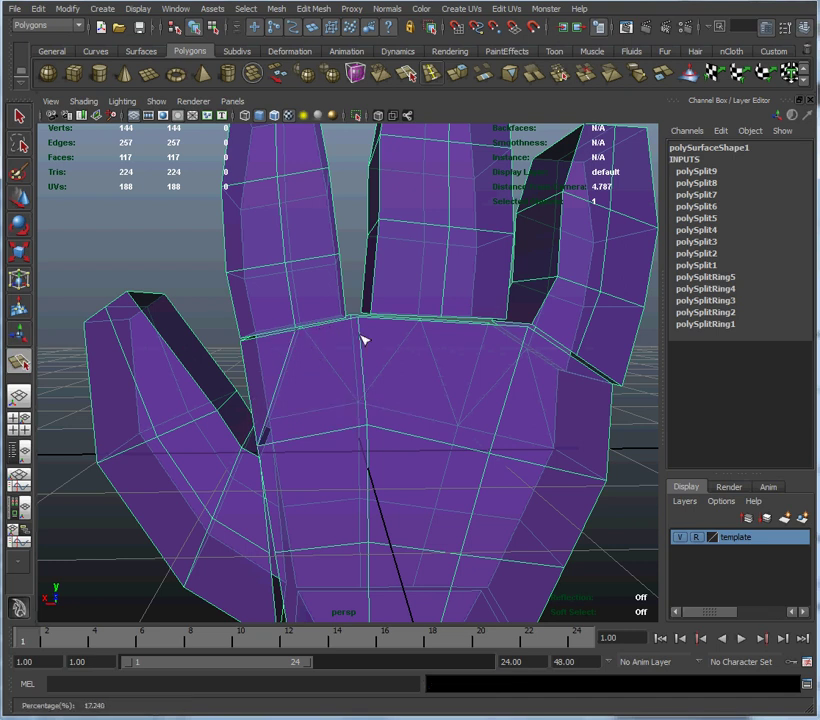
mouse_move(368, 427)
mouse_down()
mouse_move(383, 439)
mouse_move(374, 444)
mouse_up()
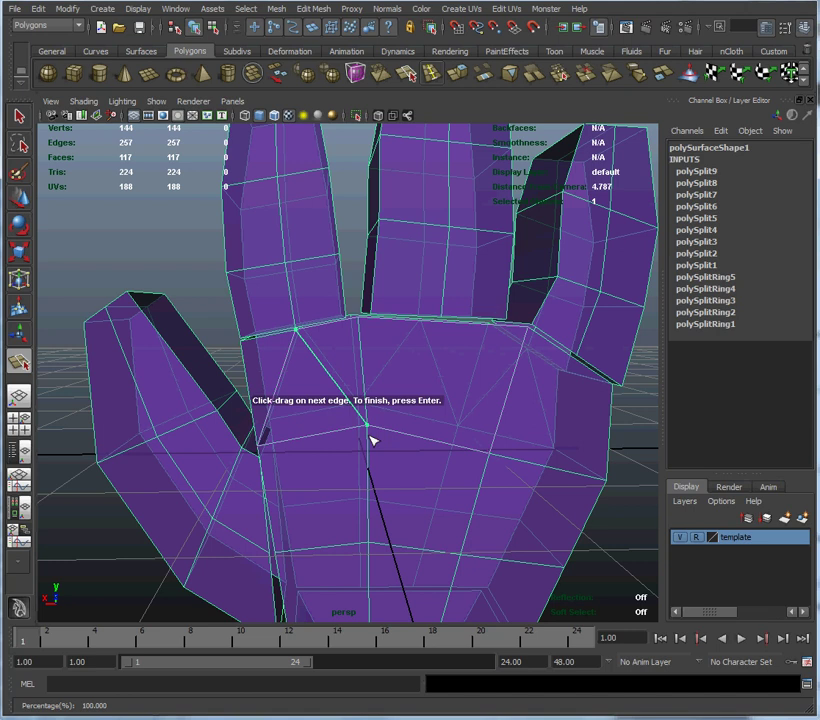
key(Return)
Step: Cut two edges on the back of the palm from the 50% point below the middle finger to that face's two lower corners
key(g)
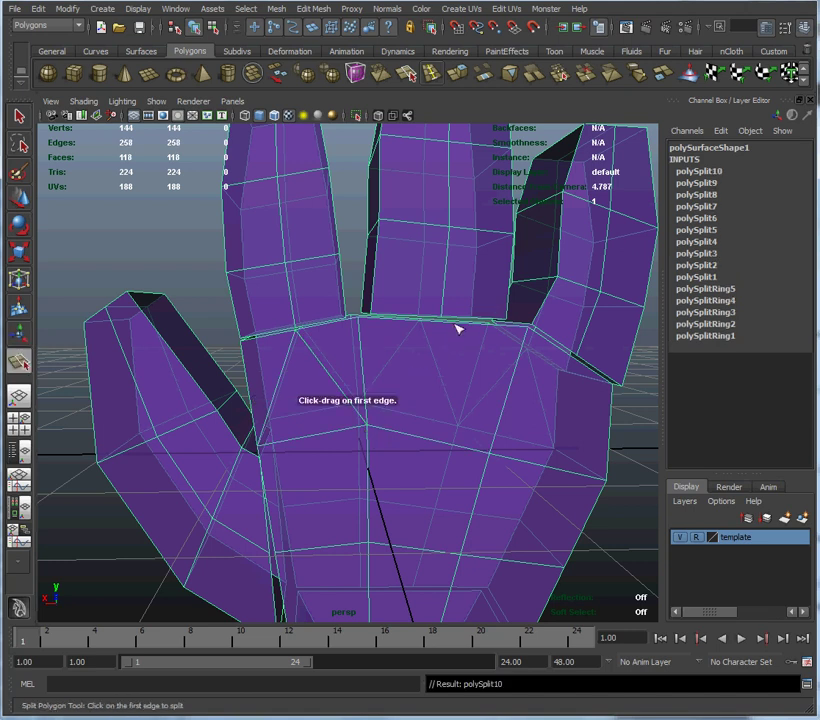
alt+drag(441, 335, 428, 360)
click(424, 364)
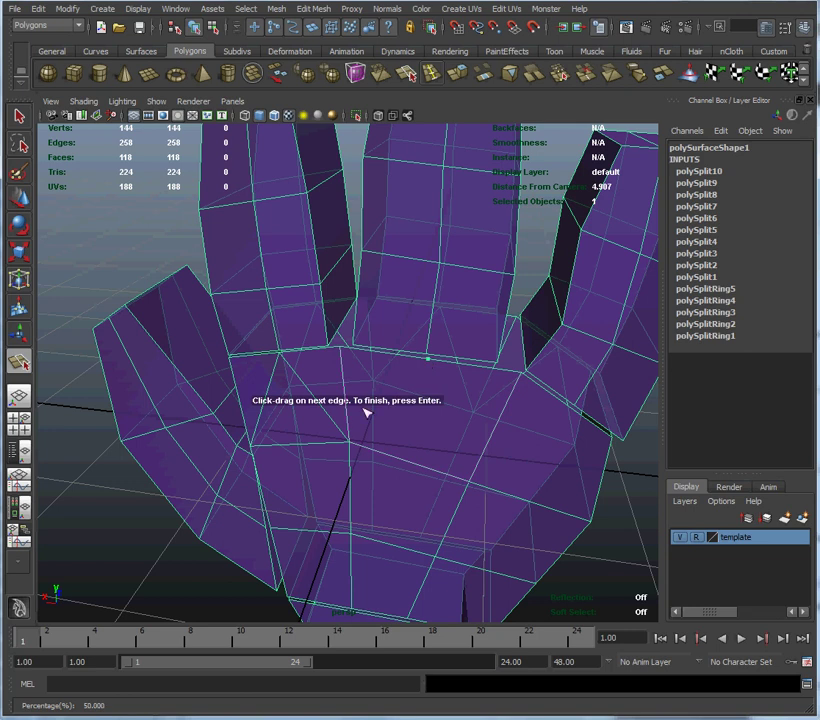
drag(361, 441, 362, 458)
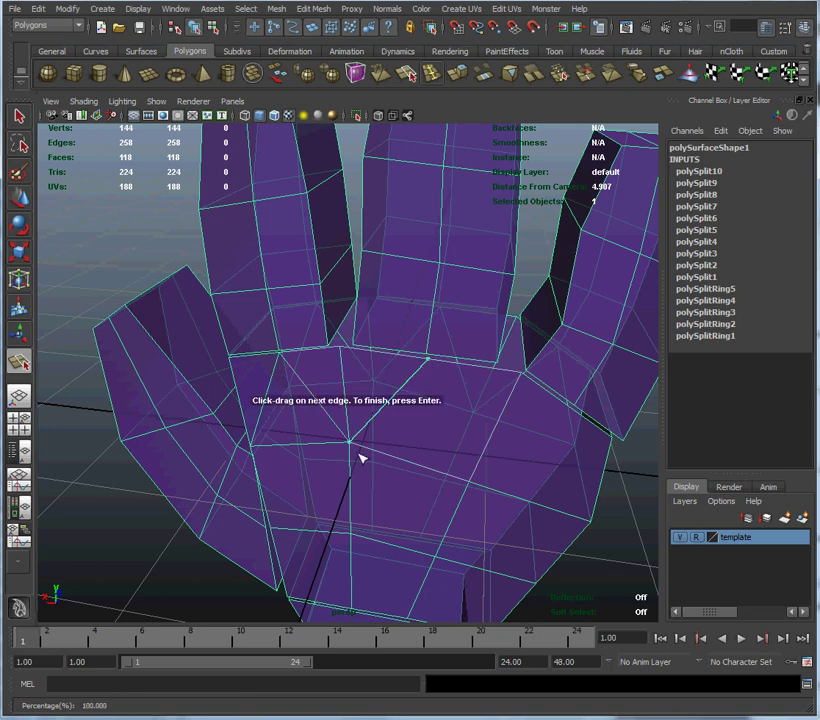
key(Return)
key(y)
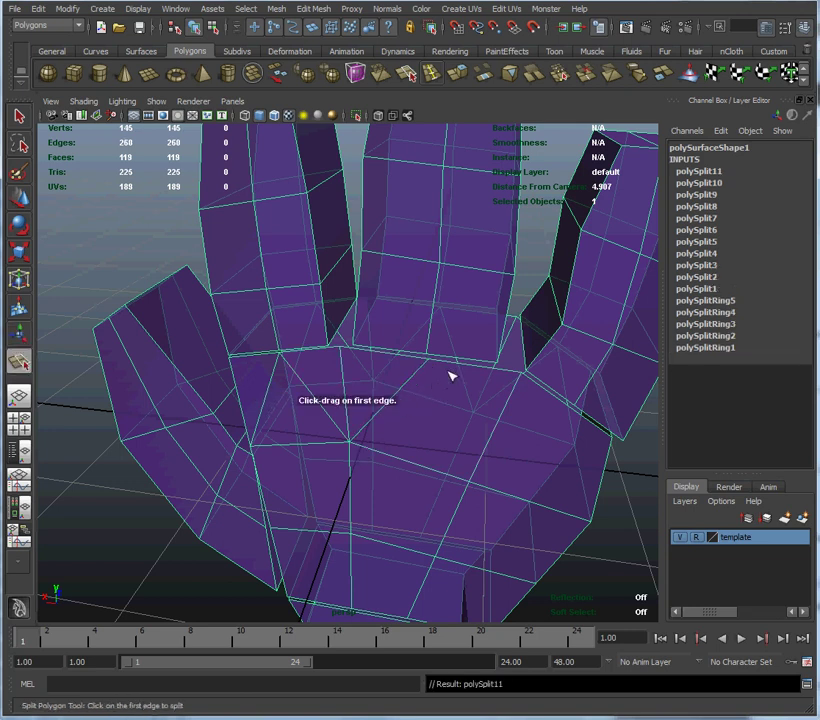
drag(444, 367, 409, 372)
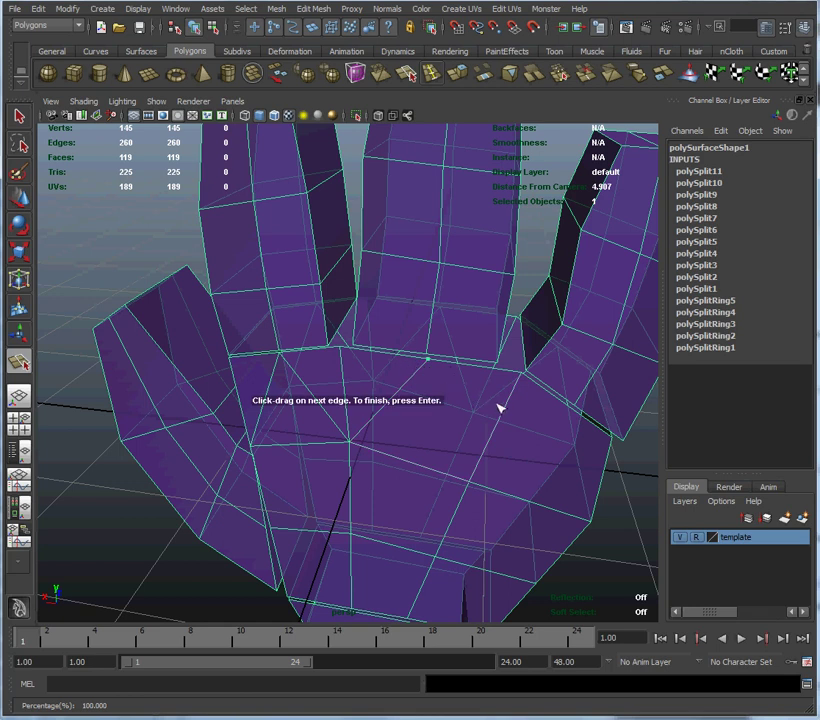
drag(488, 462, 297, 439)
key(Return)
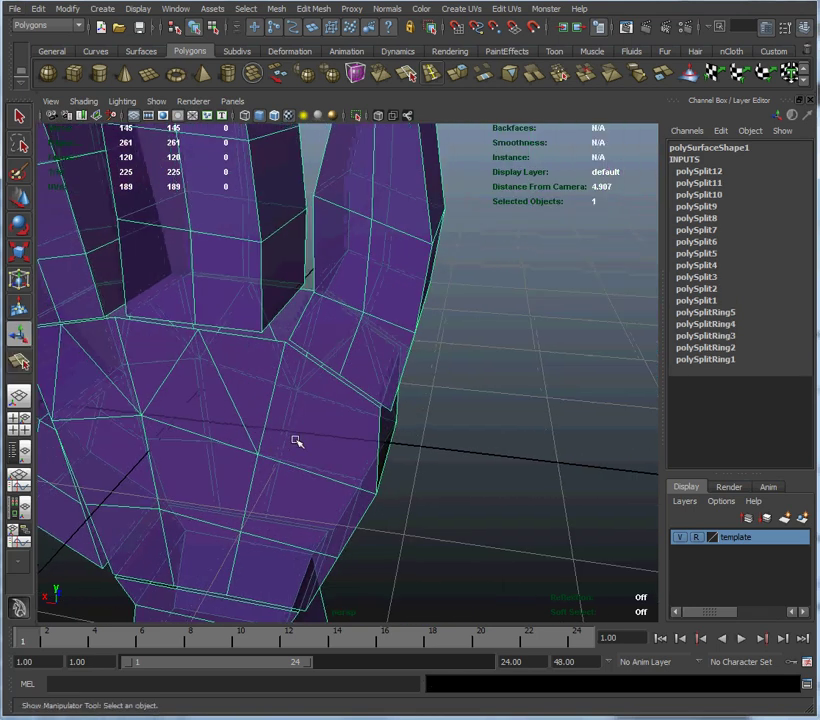
Step: Cut two edges on the back of the palm from the middle of the outermost finger's base edge to that face's two lower corners
key(g)
drag(343, 384, 335, 384)
click(279, 410)
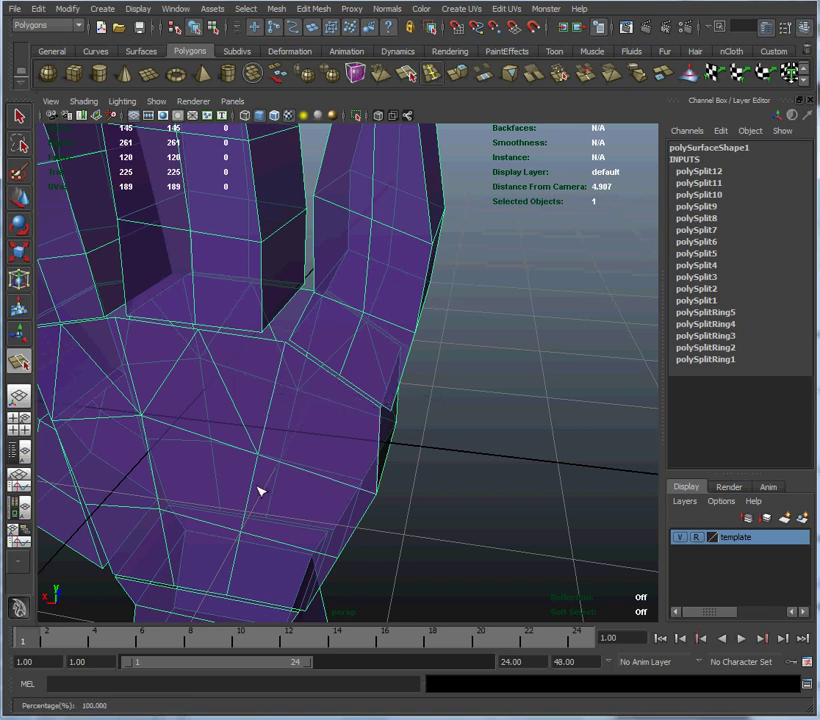
key(Return)
key(g)
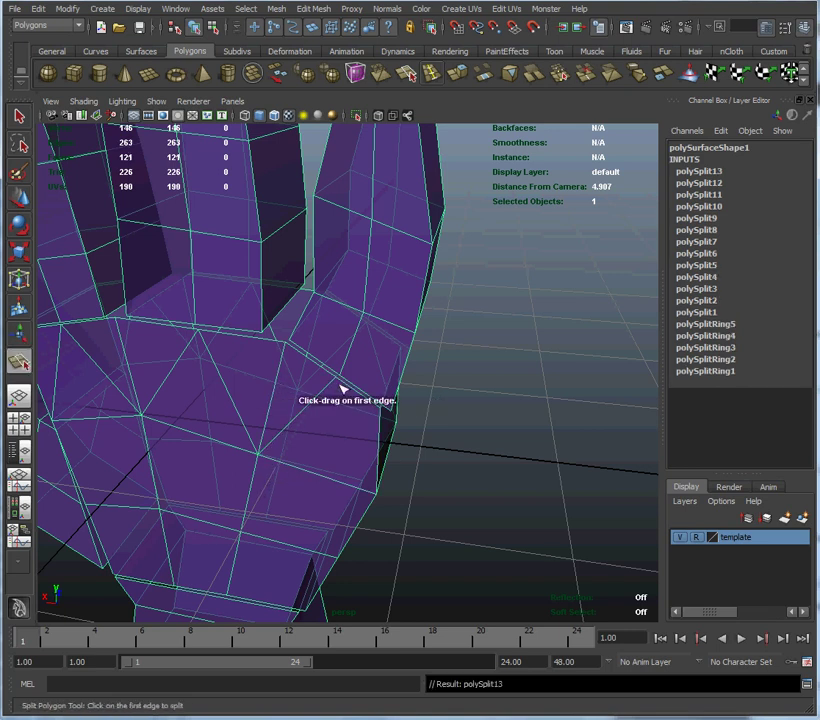
drag(343, 384, 311, 381)
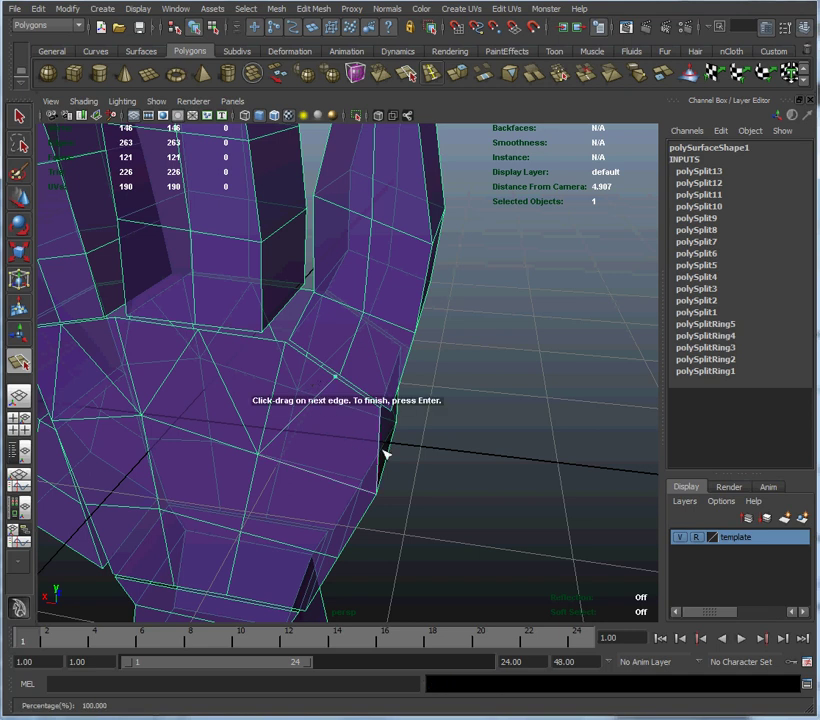
drag(379, 502, 381, 517)
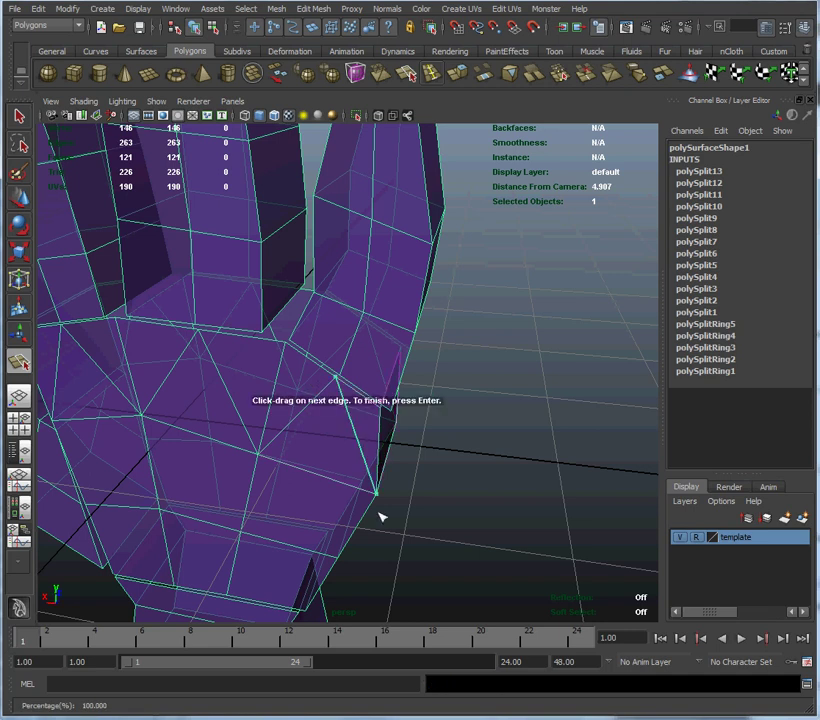
key(Return)
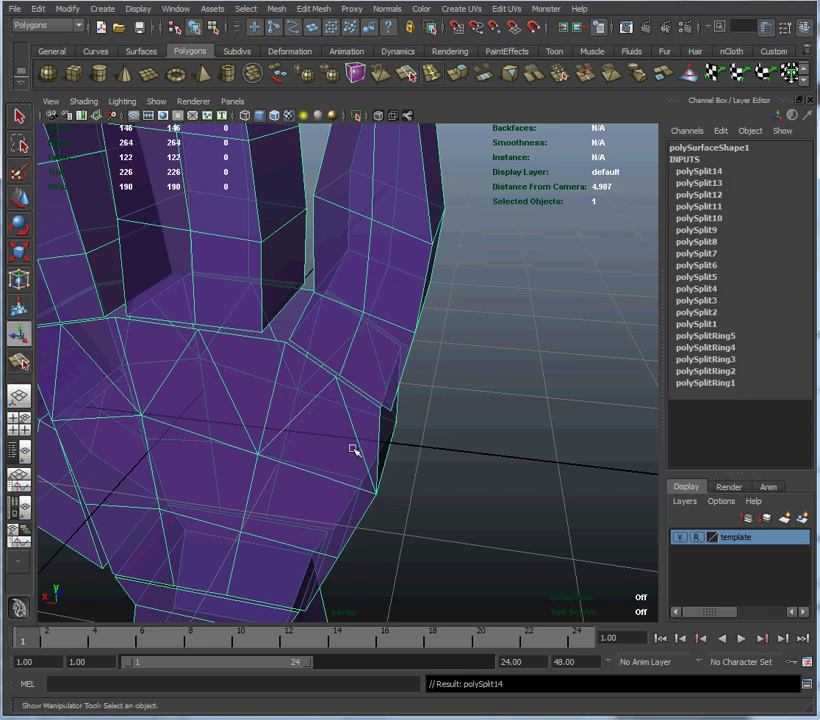
Step: Insert two lengthwise edge loops on the front of the wrist, in line with the palm's two vertical edges, using the Insert Edge Loop Tool
alt+right_drag(353, 448, 196, 459)
alt+drag(196, 459, 299, 410)
alt+middle_drag(313, 483, 366, 351)
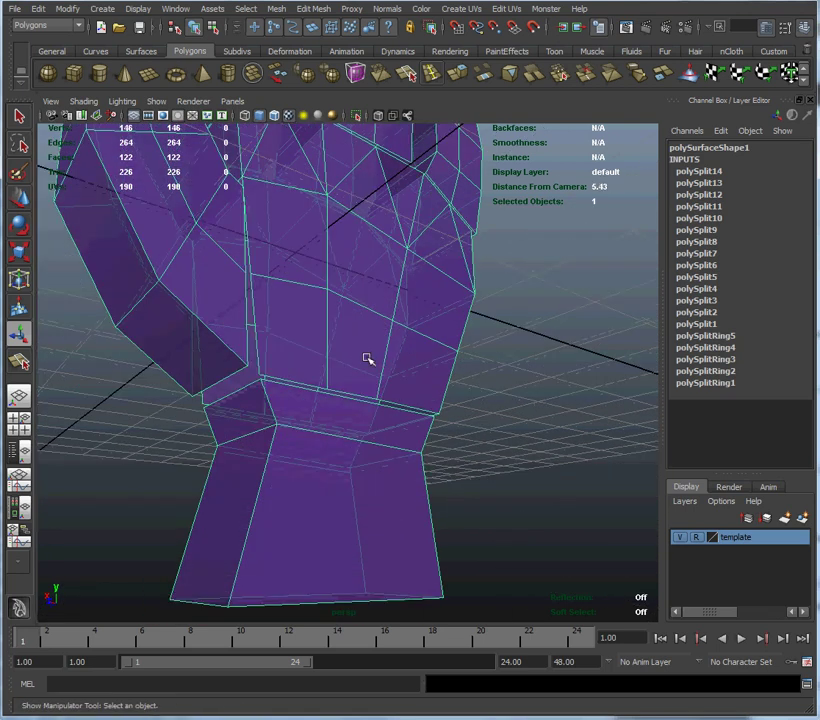
alt+drag(375, 372, 483, 390)
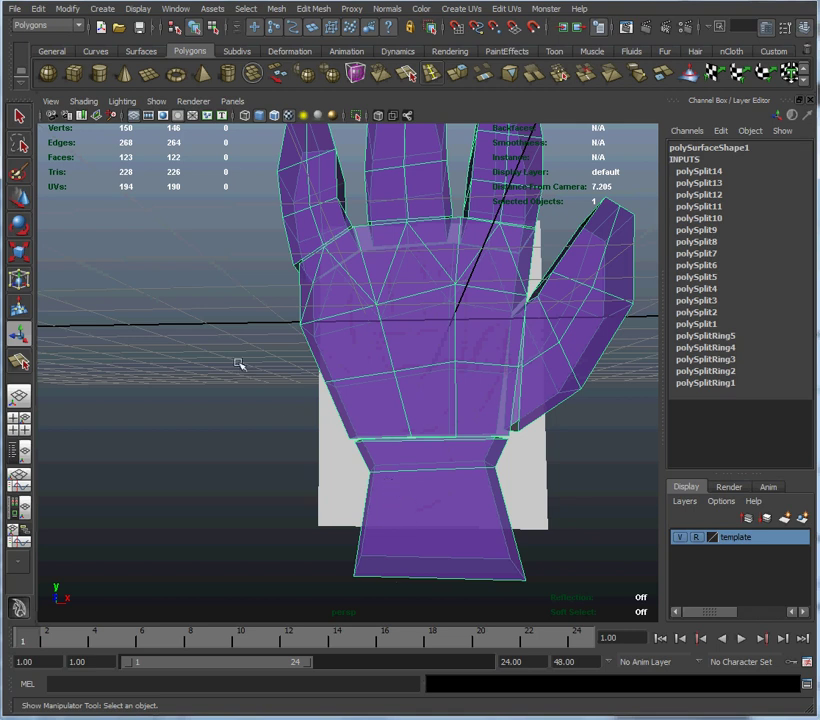
click(432, 75)
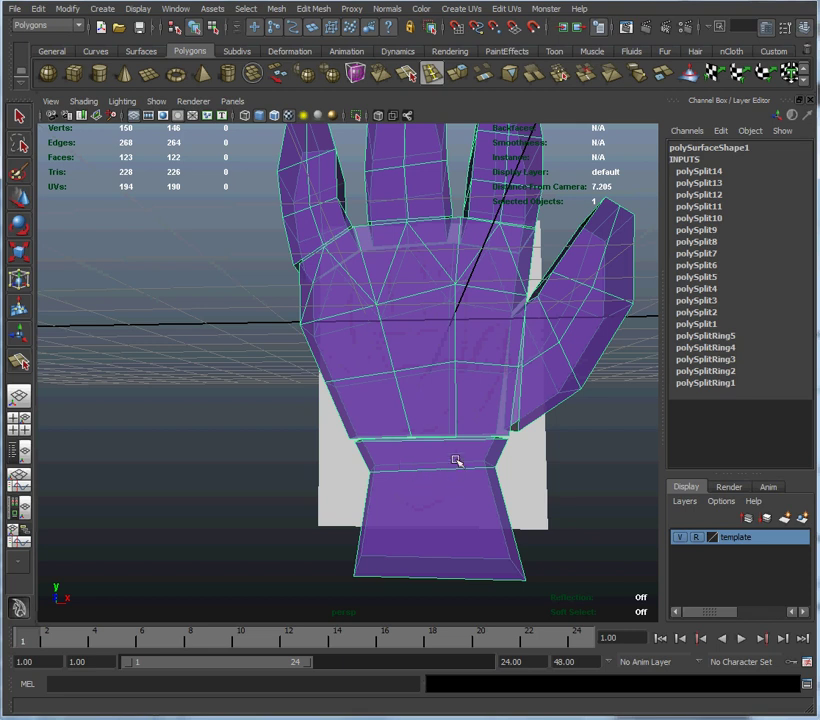
click(20, 117)
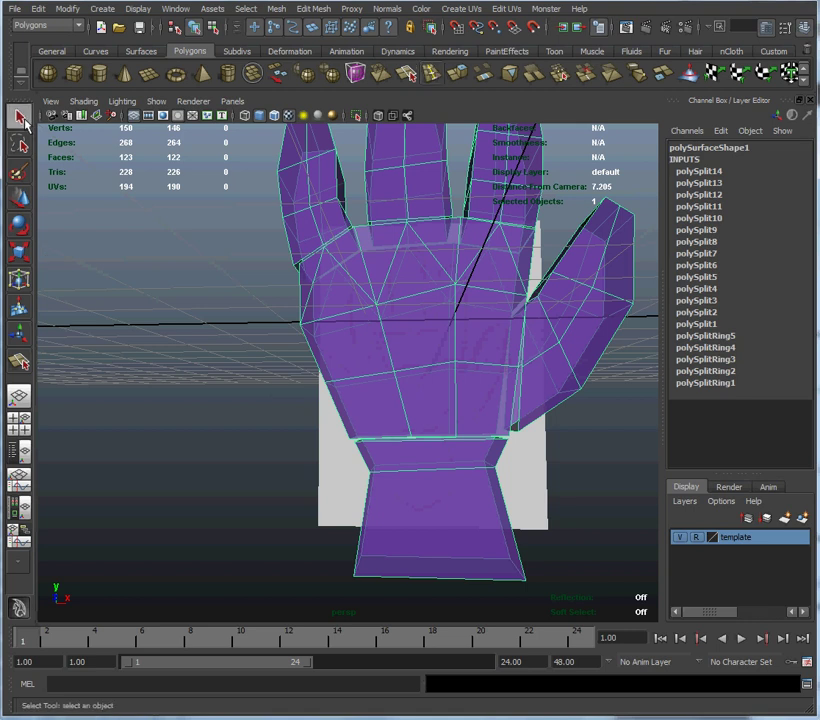
click(429, 72)
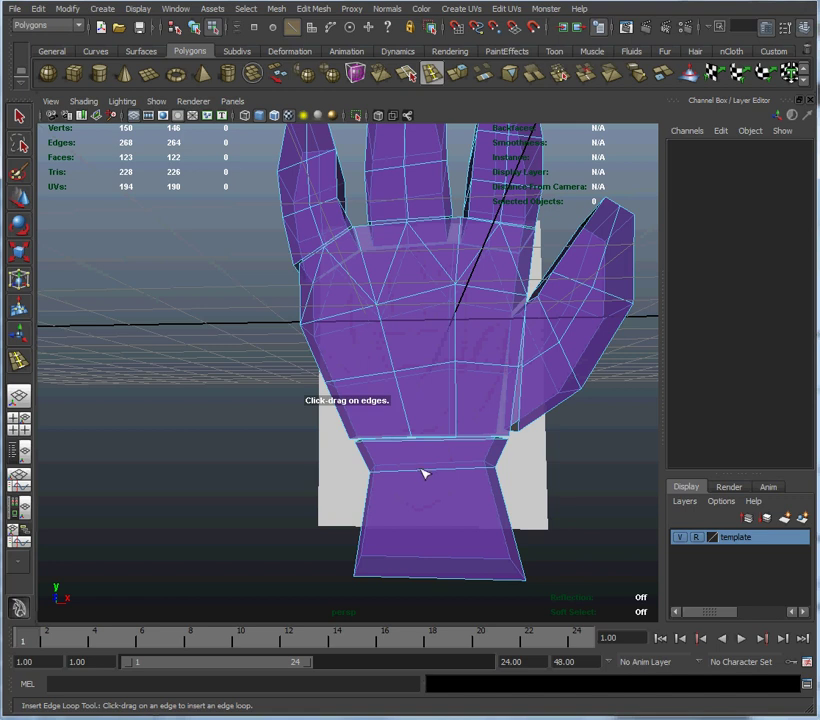
drag(422, 477, 421, 473)
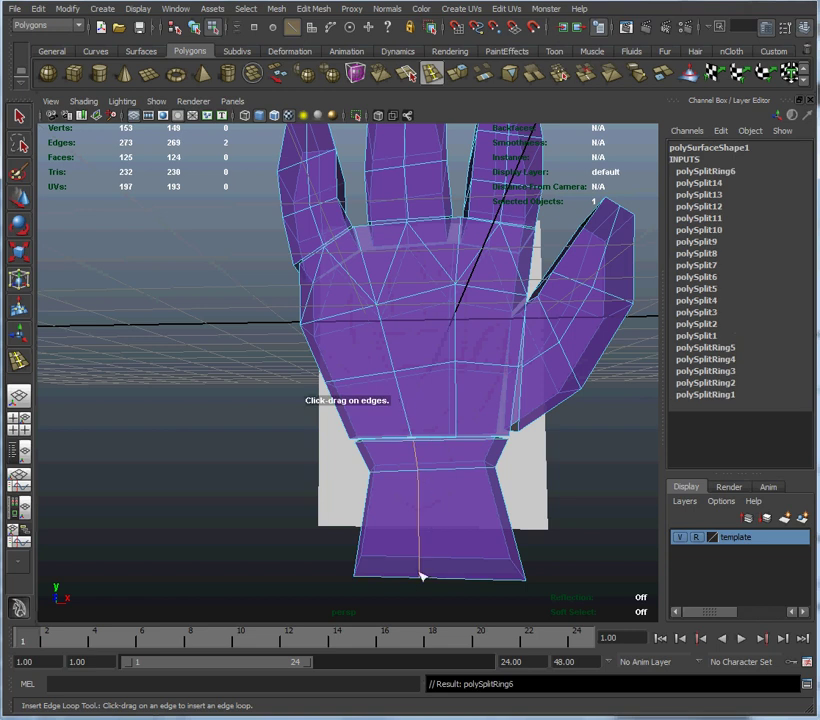
drag(464, 473, 455, 477)
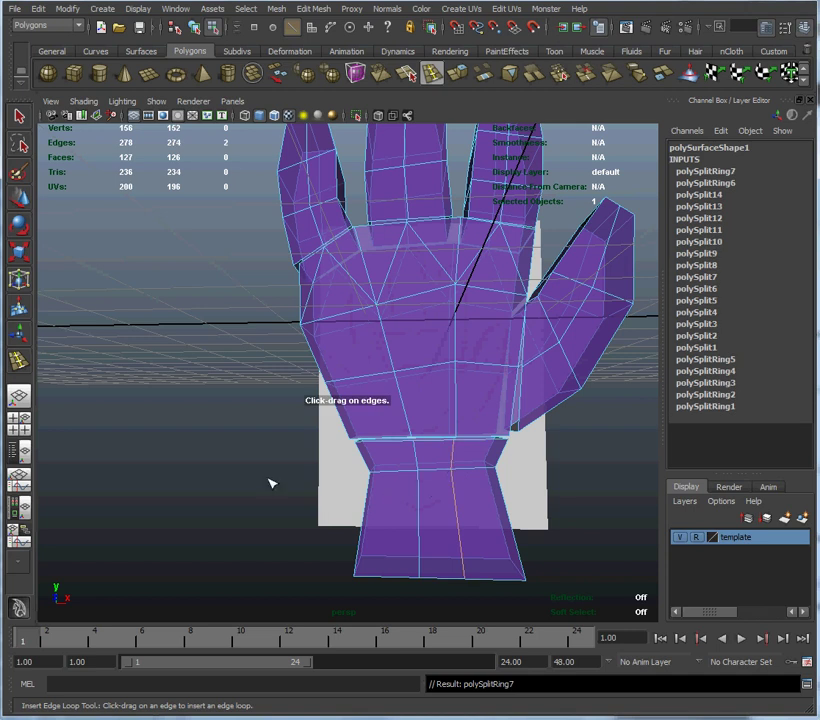
Step: Insert two lengthwise edge loops on the back of the wrist, matching the palm's two vertical edges
alt+drag(269, 482, 465, 494)
alt+drag(384, 496, 200, 505)
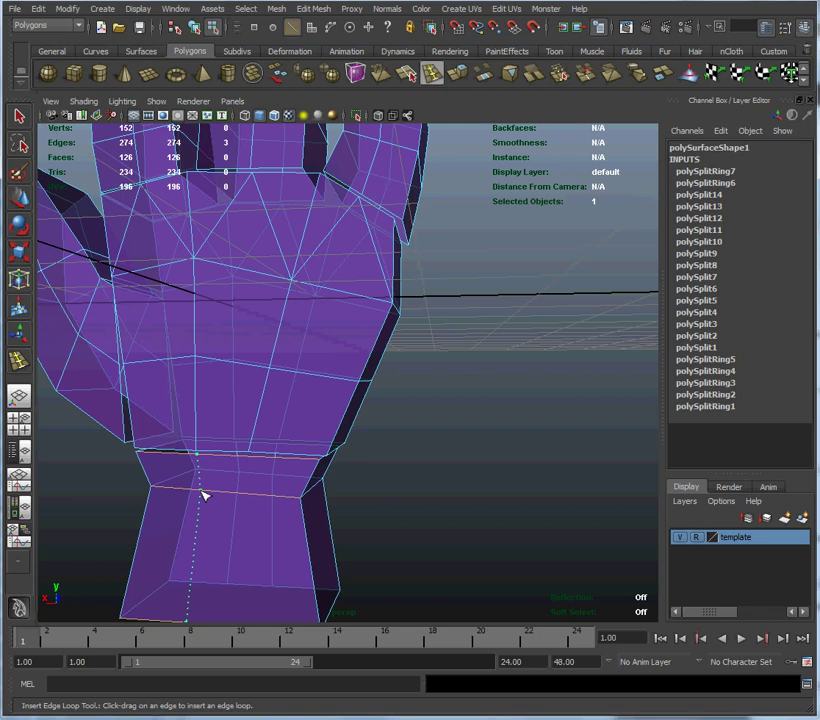
click(203, 495)
drag(255, 497, 245, 500)
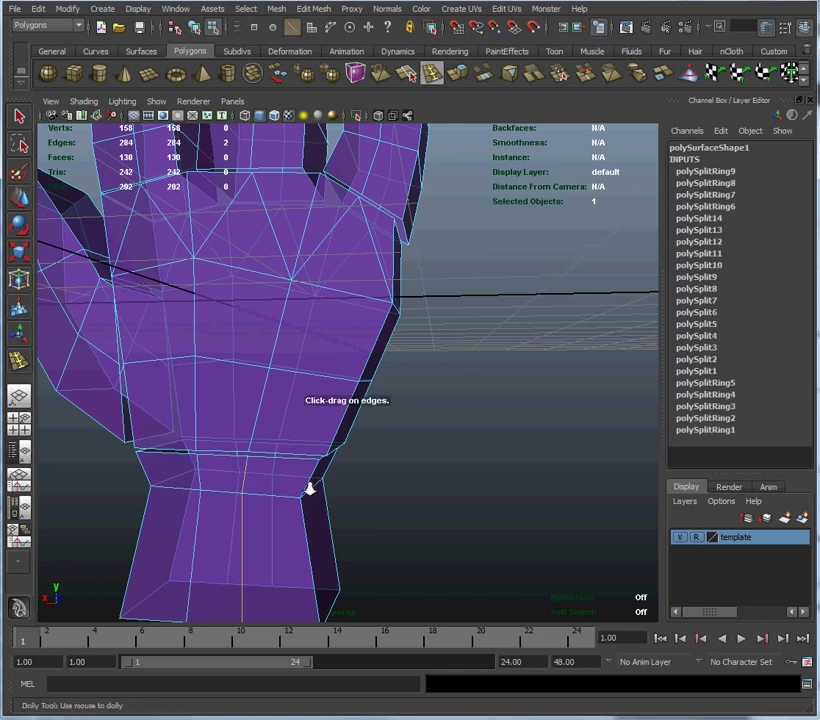
Step: Switch the hand mesh to object mode, undo the stray edge loop on the middle finger, and pick the mesh with the Select Tool
alt+right_drag(311, 487, 288, 440)
alt+drag(288, 440, 420, 375)
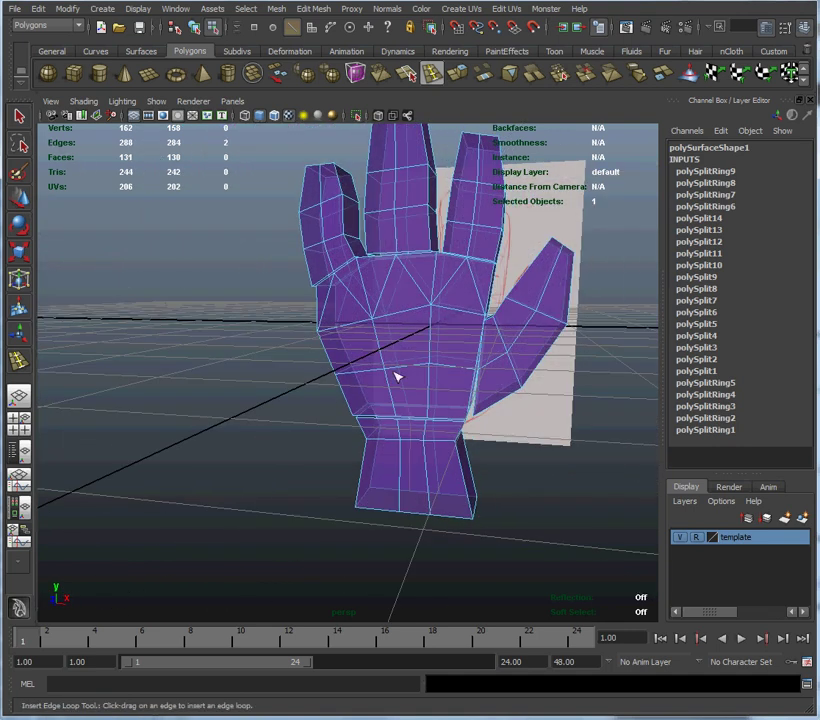
alt+right_drag(395, 377, 240, 402)
alt+drag(240, 402, 262, 362)
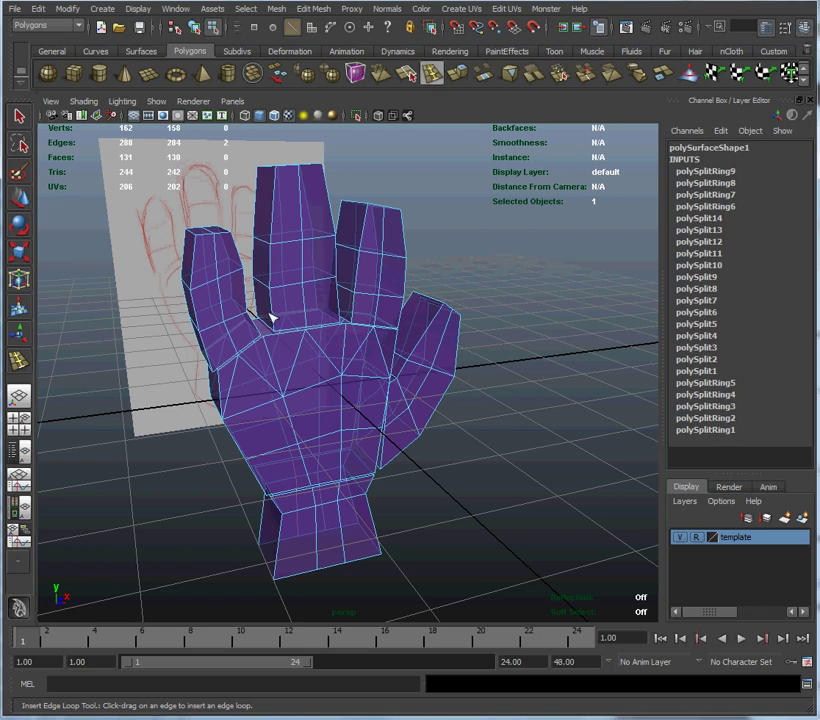
right_drag(316, 318, 335, 298)
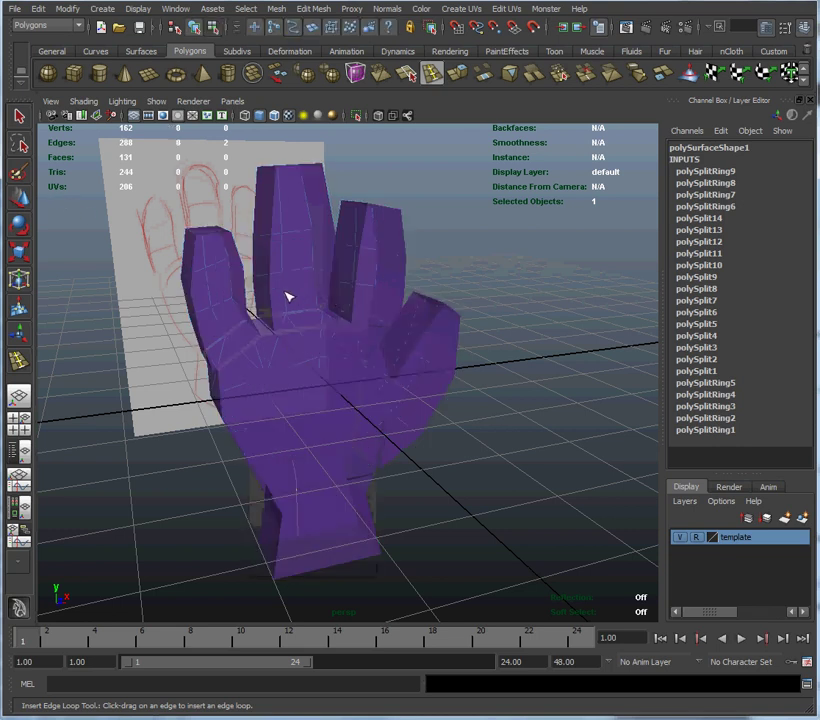
click(287, 296)
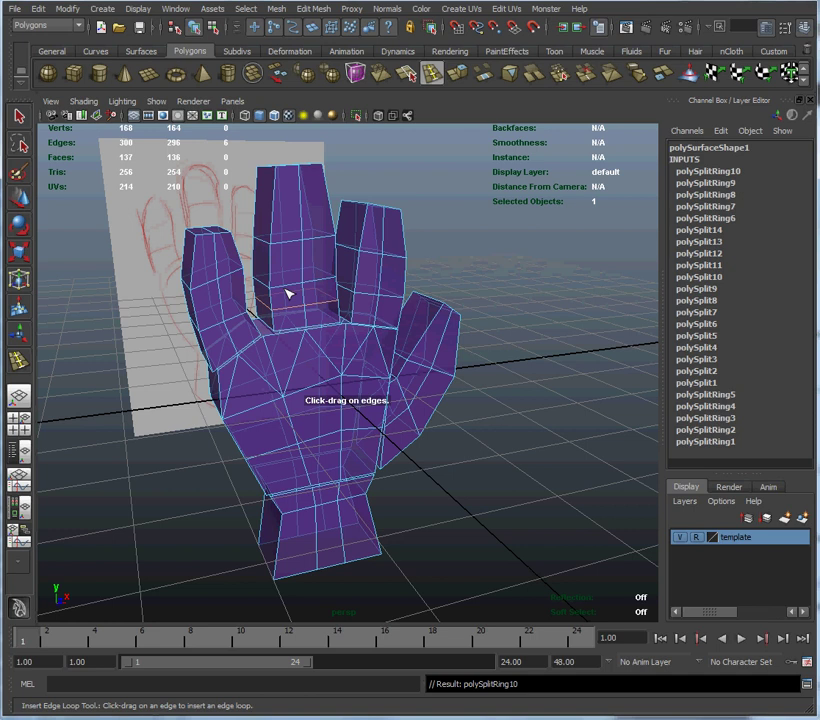
key(ctrl+z)
key(q)
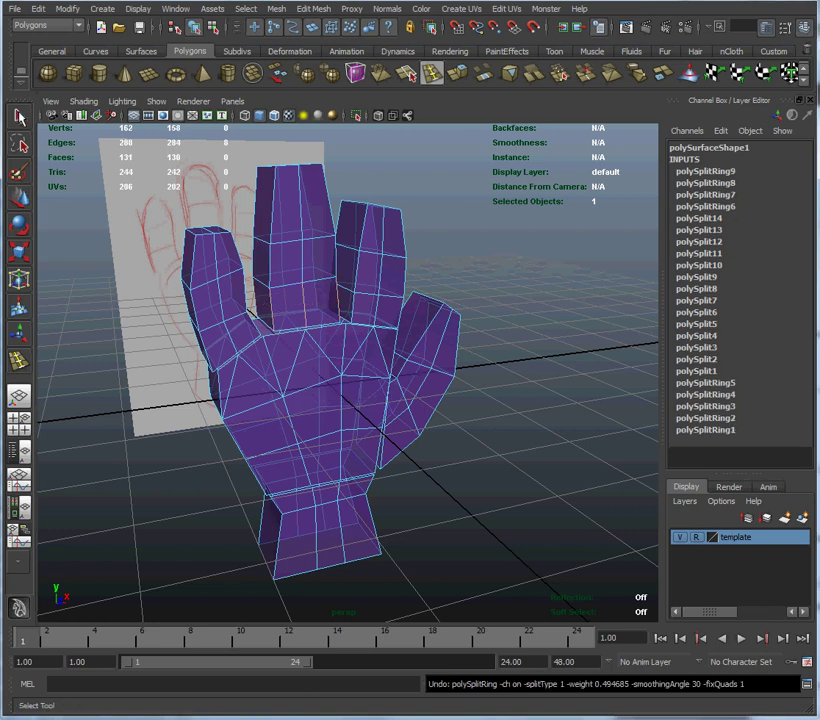
click(320, 372)
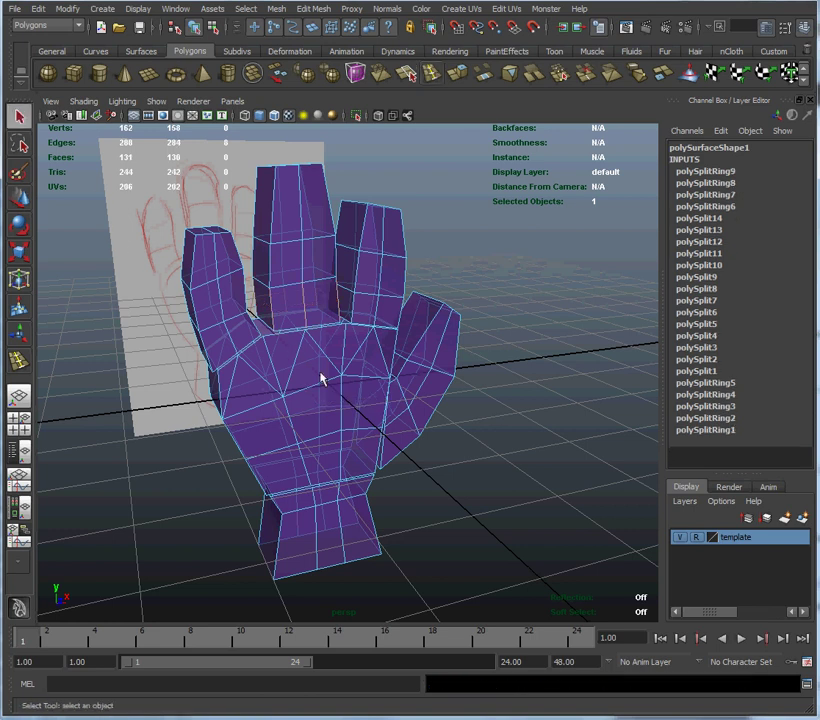
Step: Select the hand mesh as an object and delete the construction history of all objects
right_drag(320, 372, 340, 360)
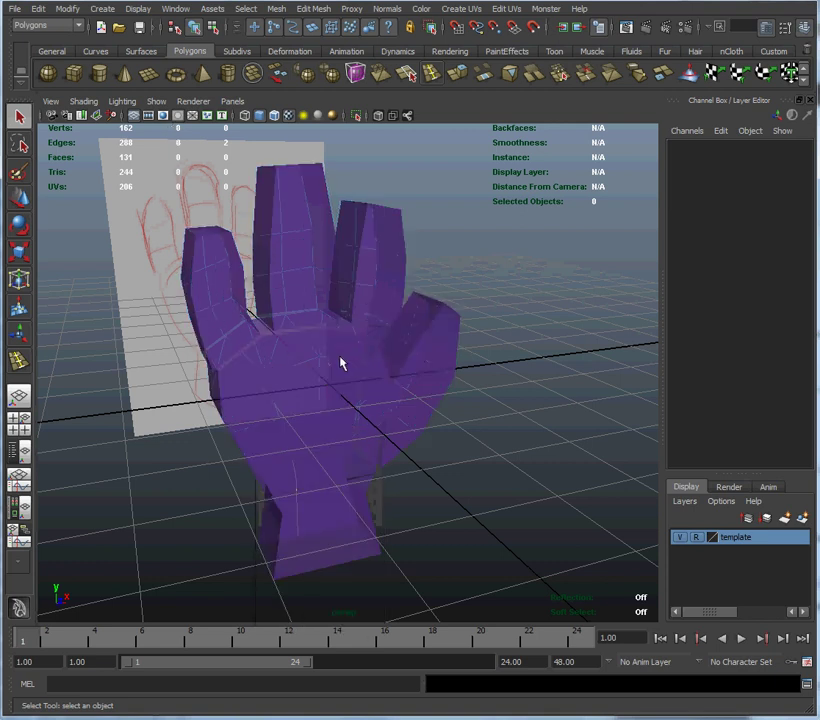
click(276, 371)
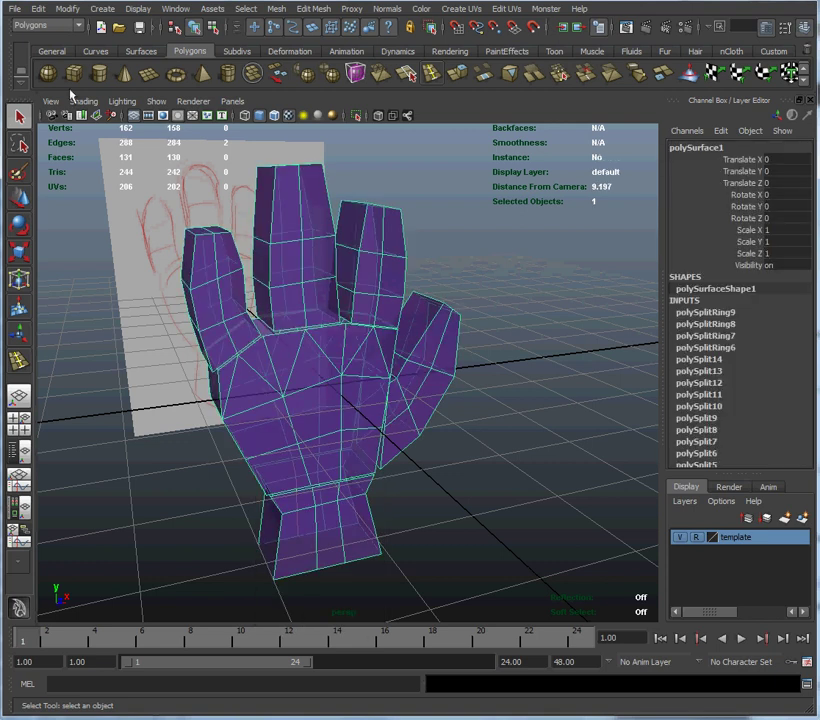
click(40, 10)
mouse_move(122, 175)
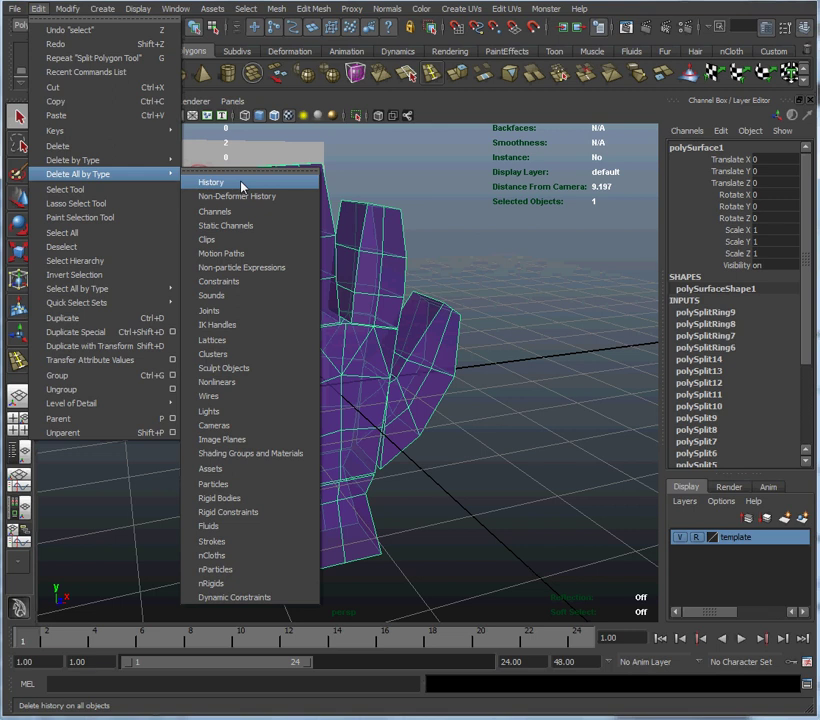
click(242, 185)
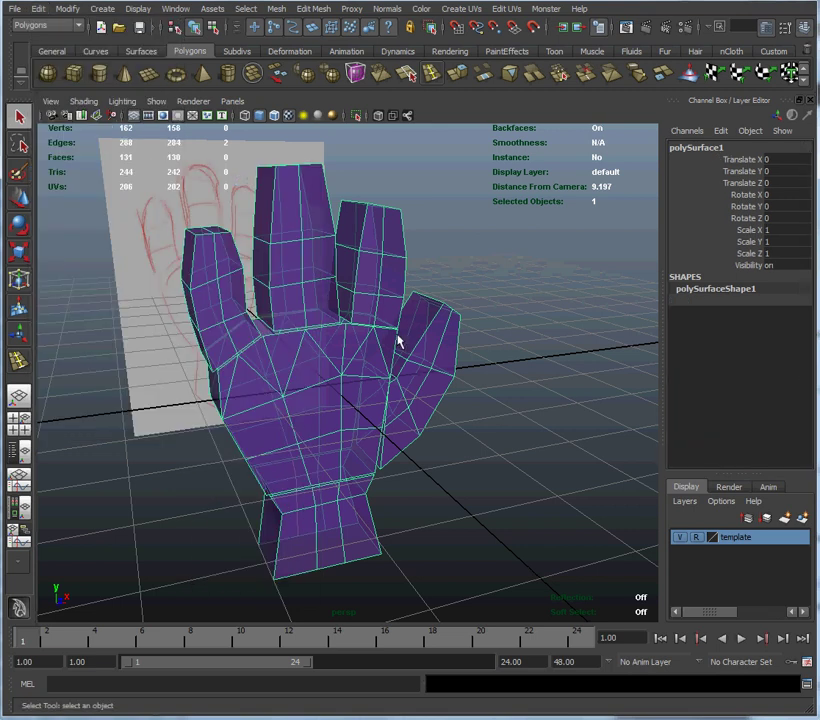
Step: With point snapping on, move the facing front base corners of the outermost and middle fingers onto the palm corner between them
scroll(208, 284, up, 5)
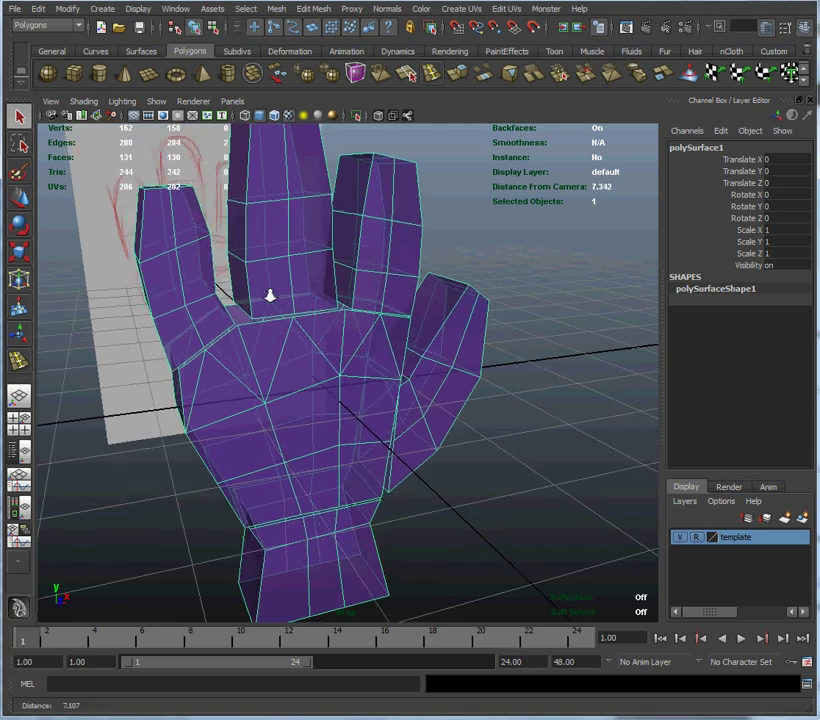
alt+drag(234, 311, 210, 316)
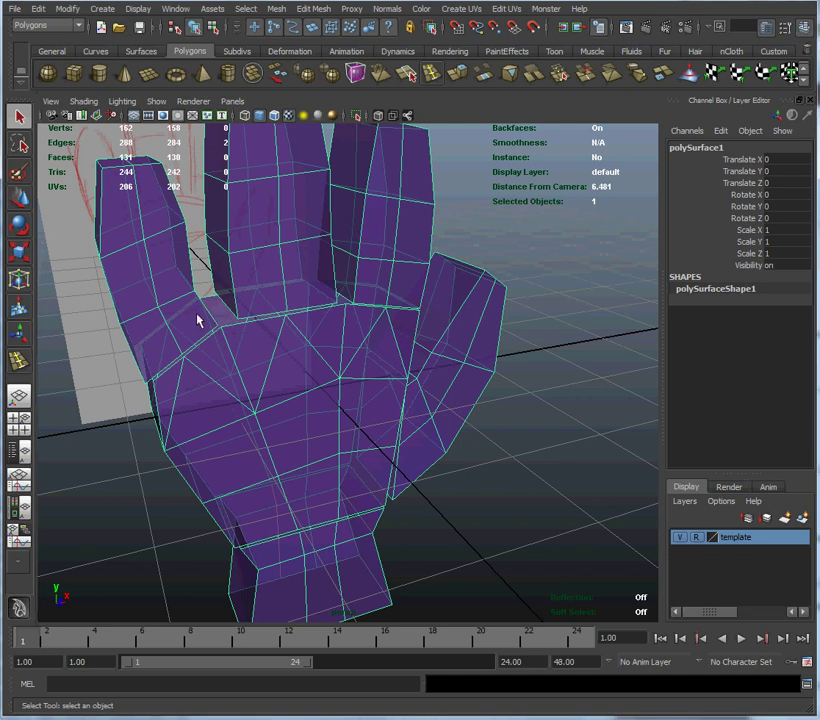
right_drag(182, 318, 366, 315)
alt+drag(366, 315, 308, 318)
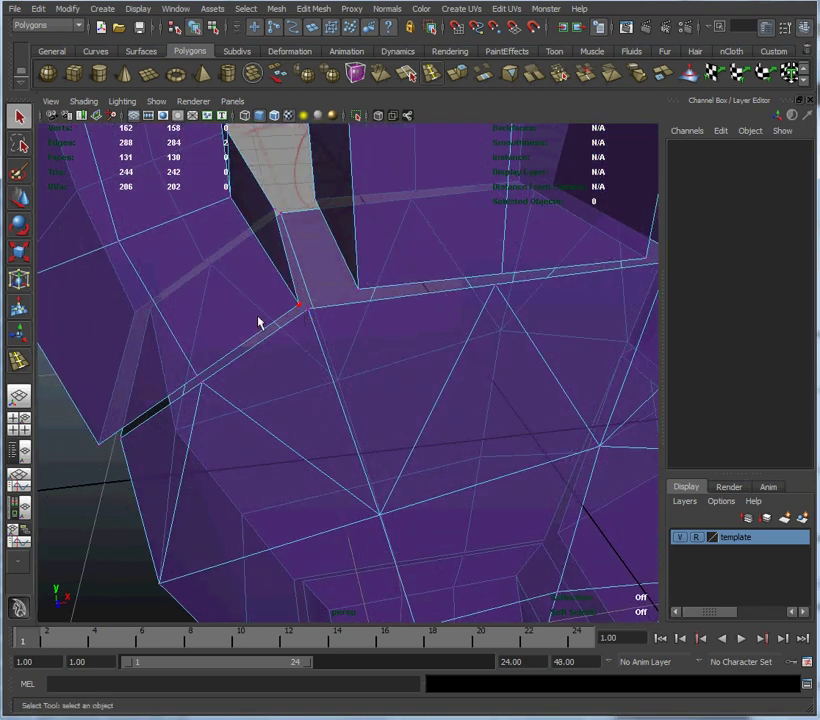
click(260, 321)
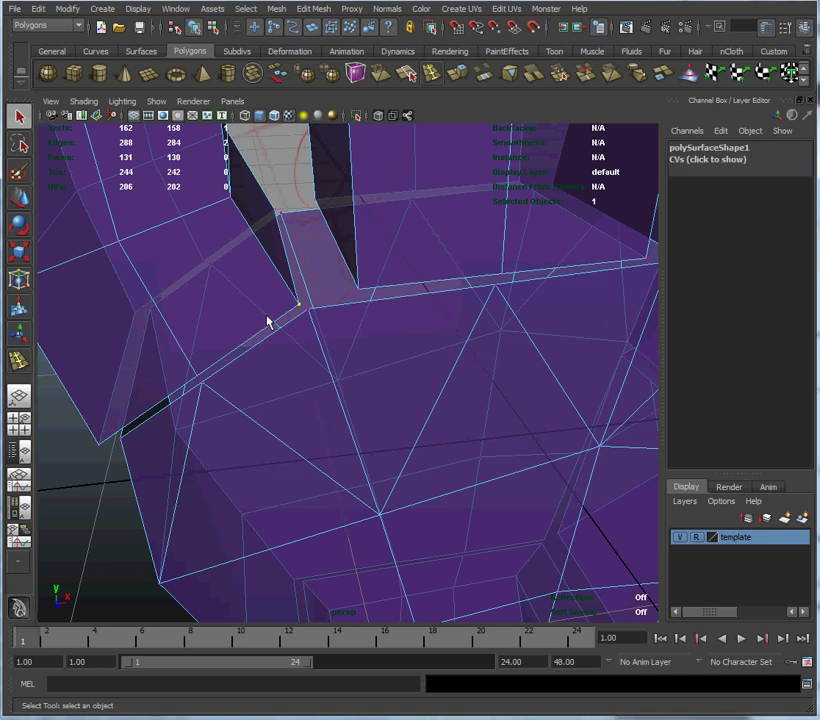
key(w)
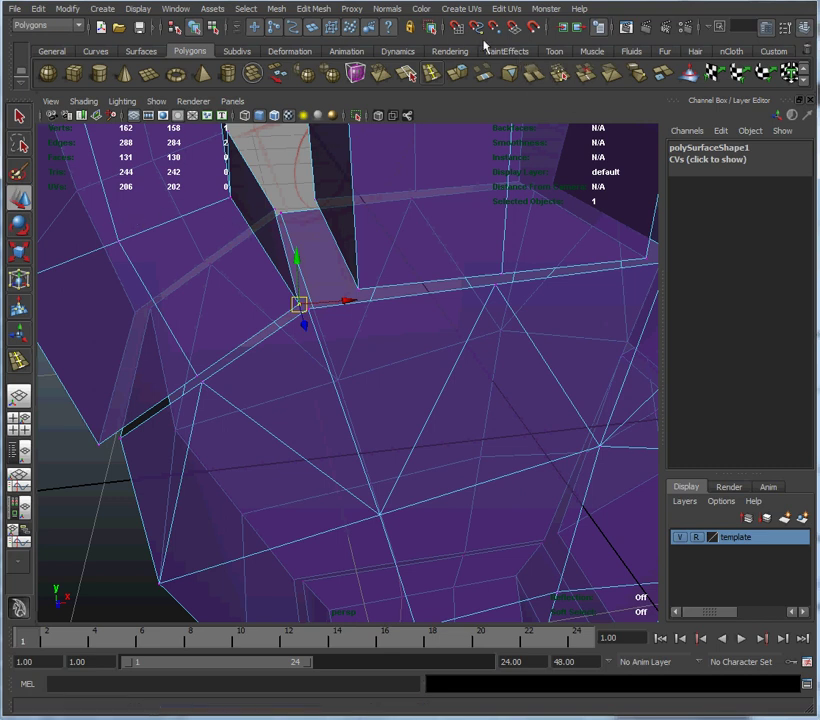
key(v)
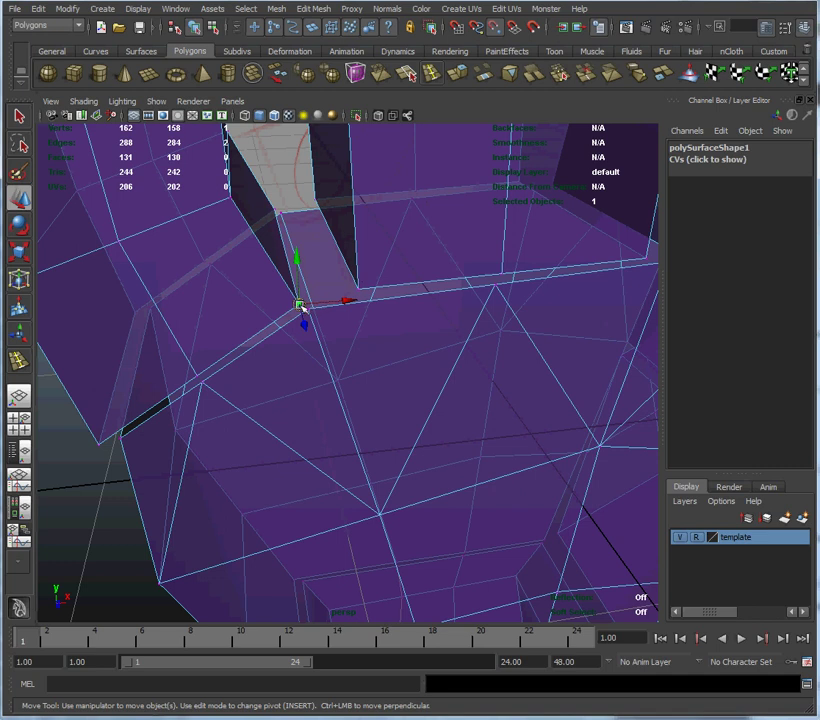
drag(300, 303, 305, 307)
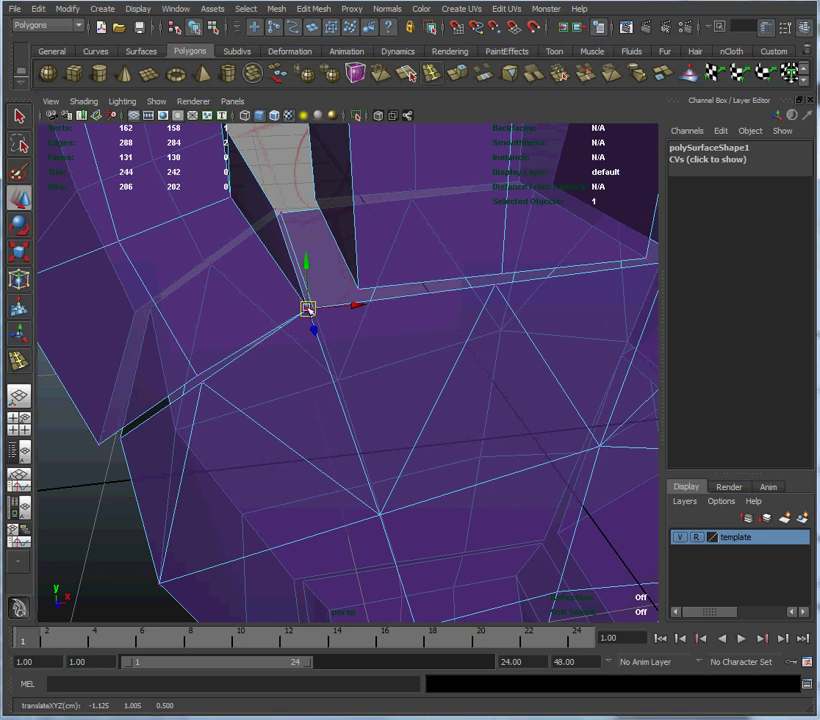
click(359, 291)
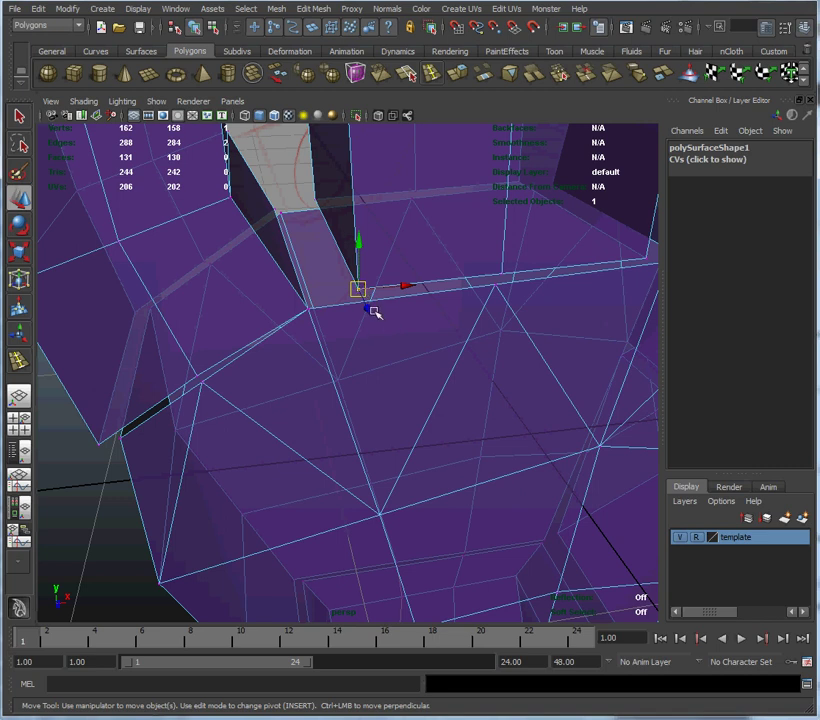
drag(360, 291, 344, 298)
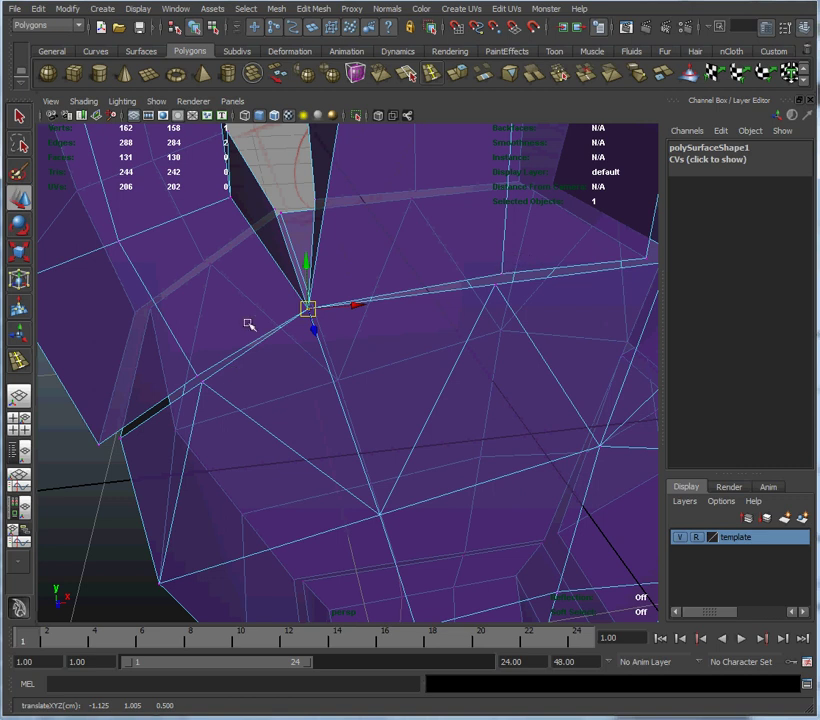
Step: Snap the outermost finger's front base midpoint and outer corner vertices onto the matching vertices of the palm
click(196, 381)
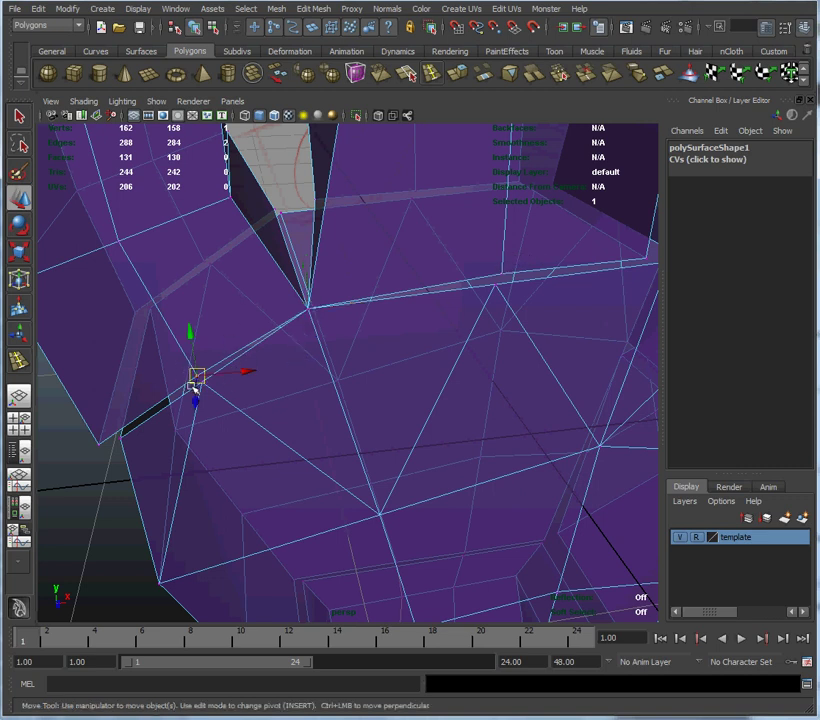
drag(196, 376, 202, 381)
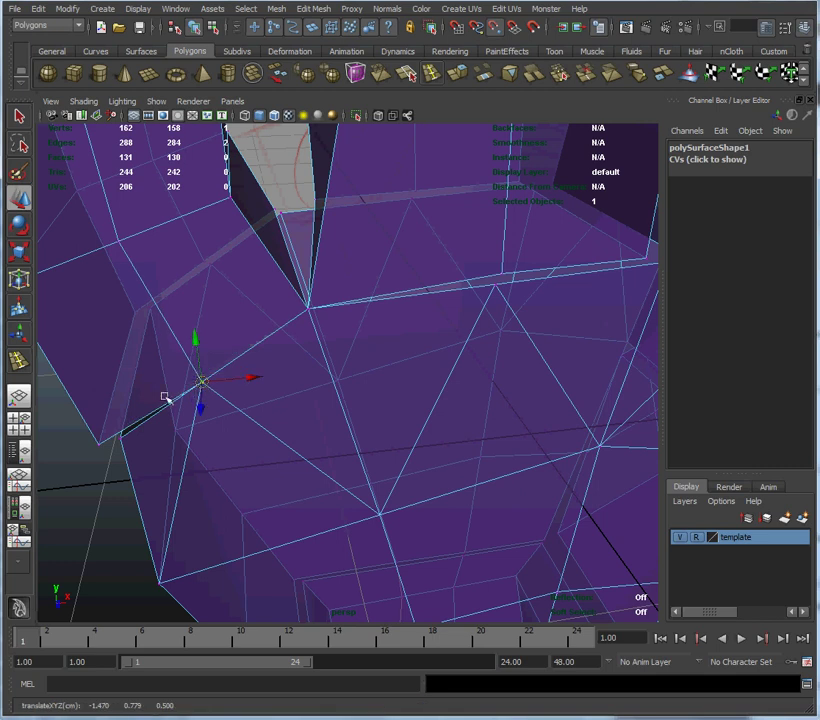
click(101, 445)
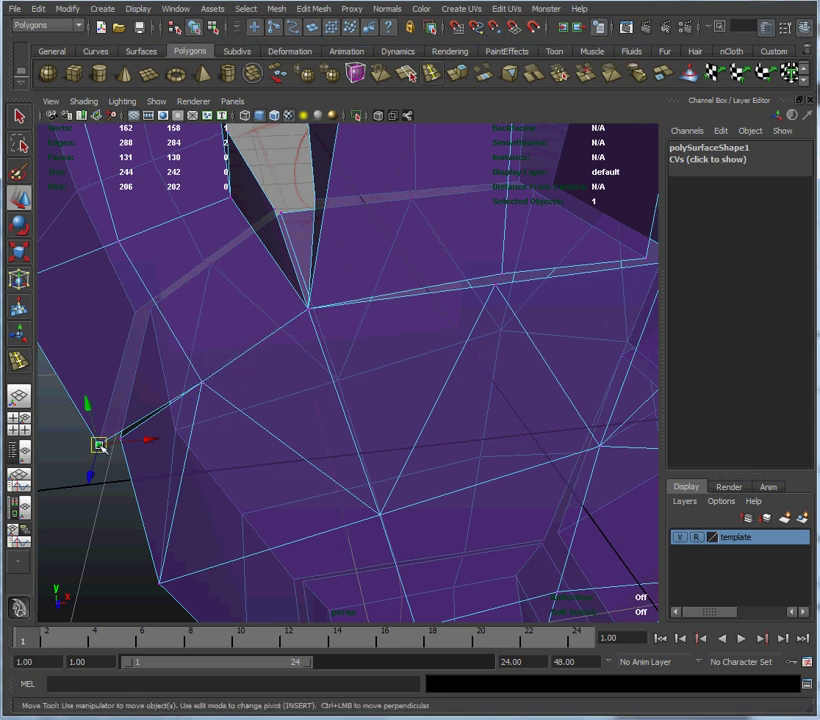
drag(101, 445, 119, 438)
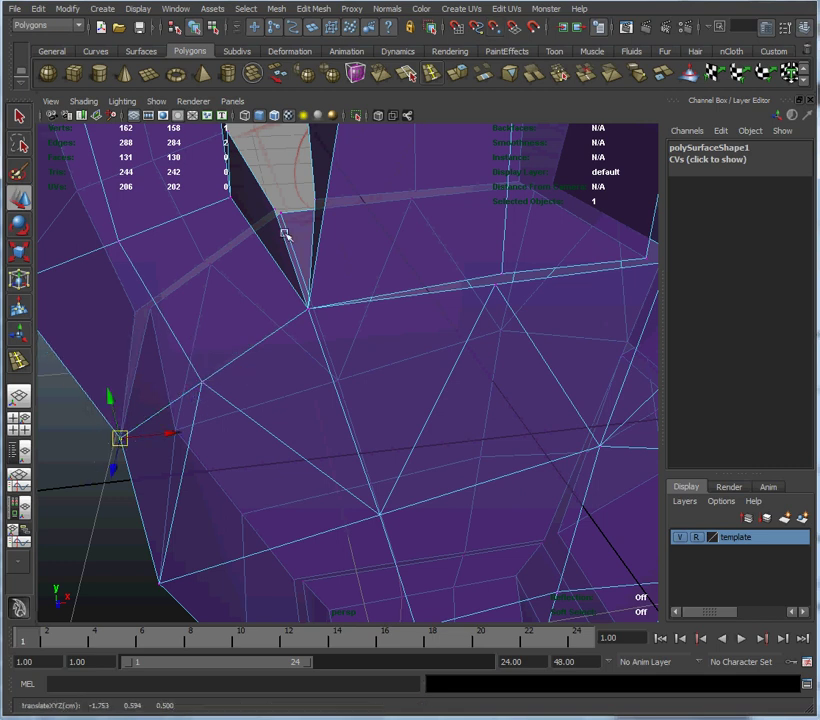
Step: Snap the outermost finger's three back base vertices, outer corner, midpoint and inner corner, onto the matching palm vertices
click(497, 31)
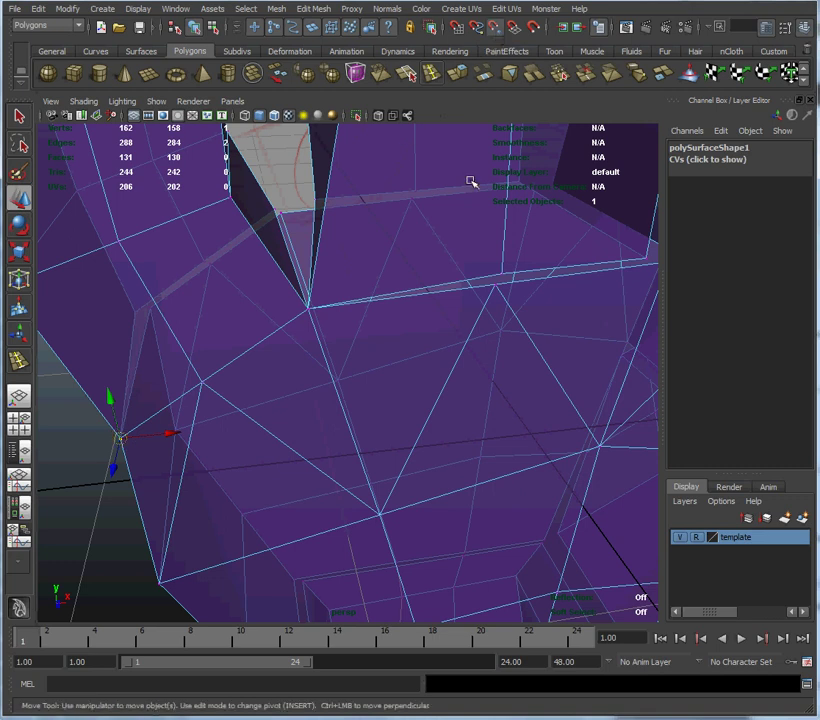
alt+drag(225, 298, 511, 311)
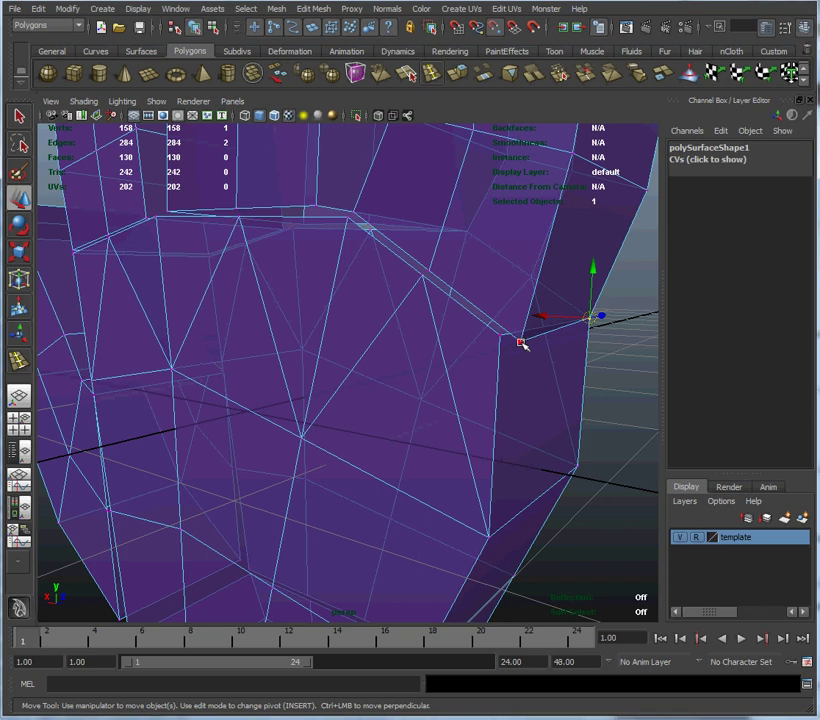
middle_drag(521, 347, 509, 348)
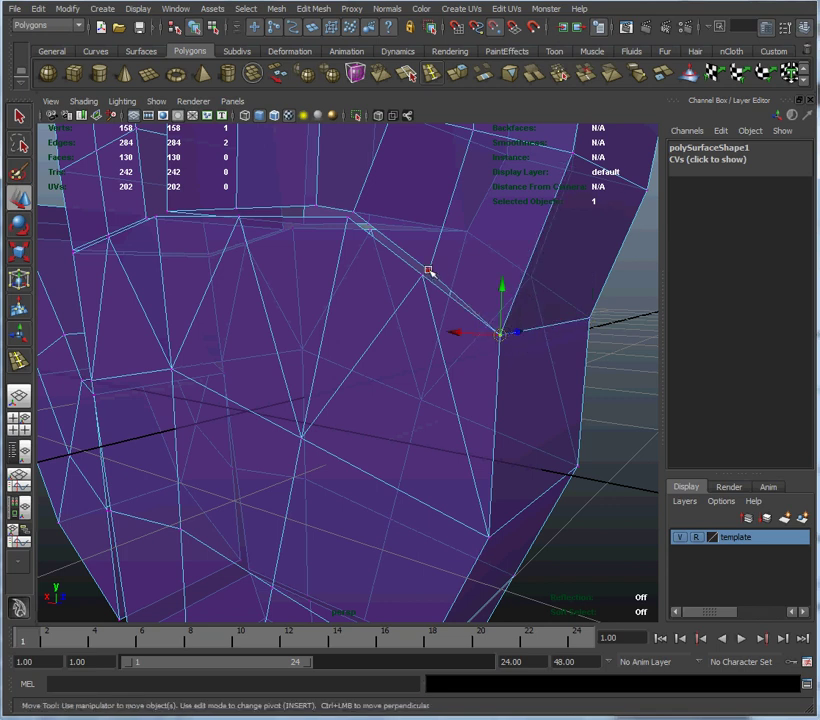
middle_drag(428, 271, 423, 272)
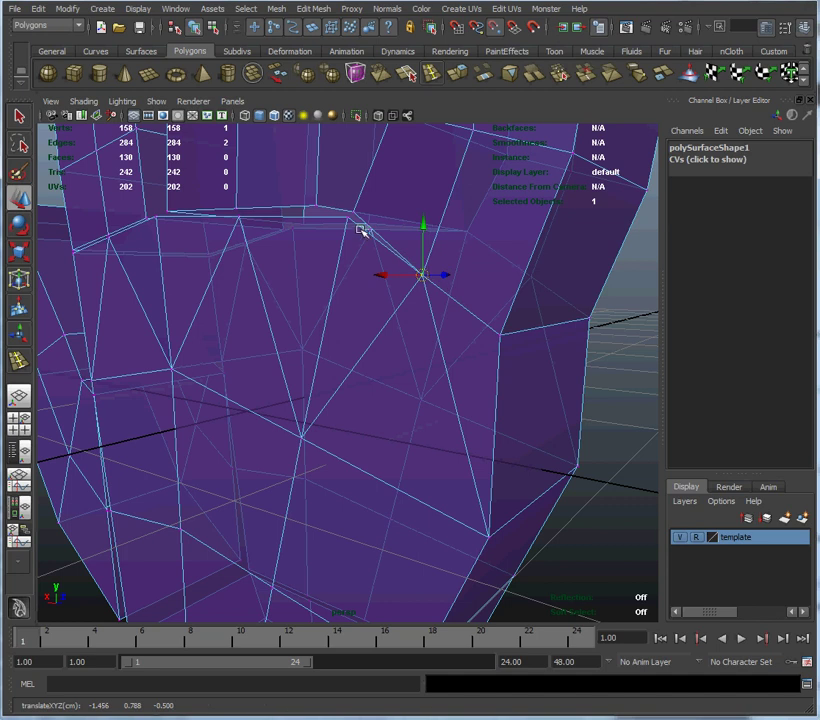
alt+right_drag(176, 216, 234, 225)
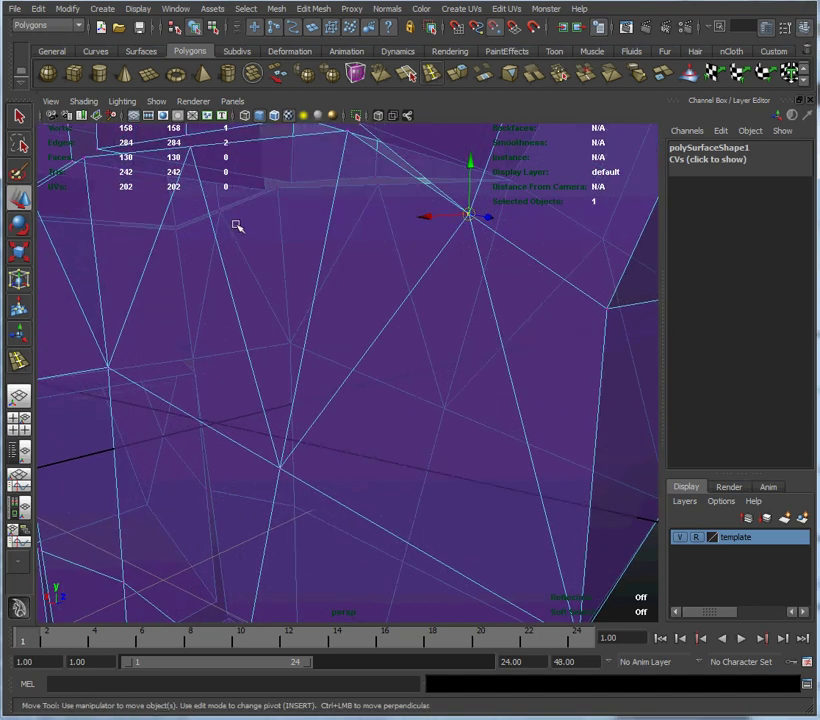
alt+drag(234, 225, 331, 269)
alt+middle_drag(341, 269, 417, 530)
alt+drag(417, 452, 512, 404)
click(524, 401)
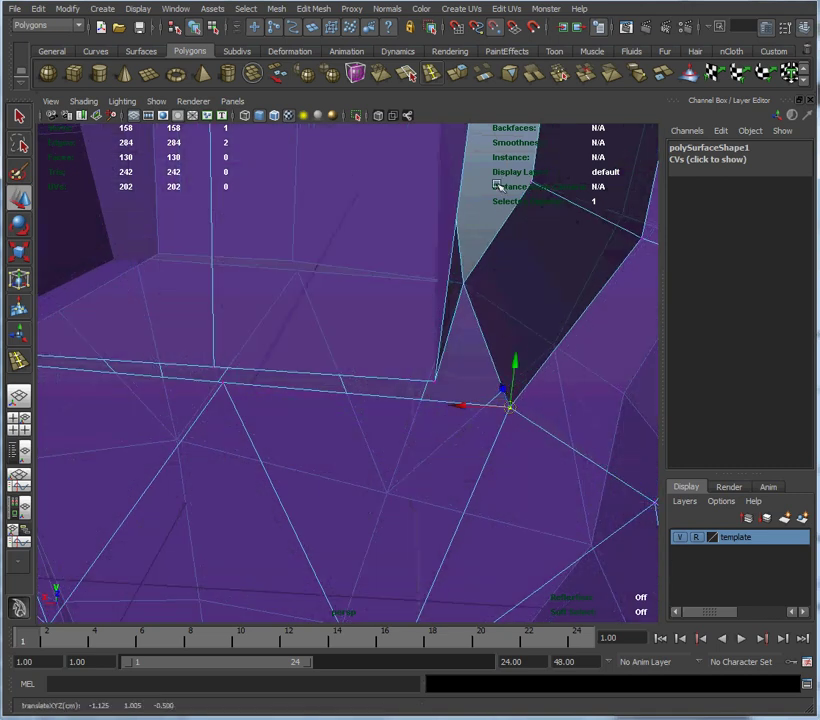
Step: On the back of the hand, snap the middle finger's base corner beside the outermost finger and its base midpoint onto the palm vertices
click(500, 33)
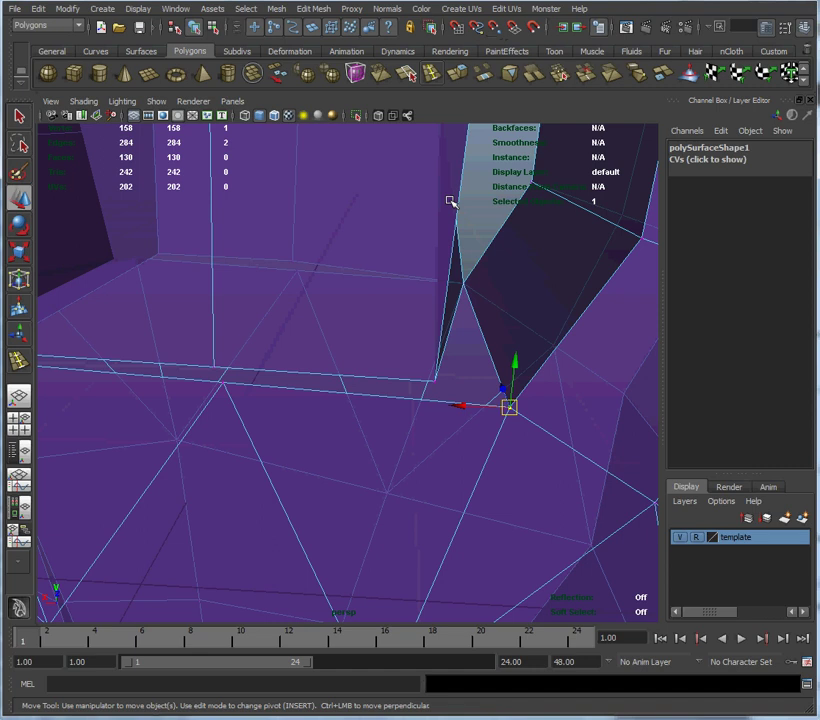
middle_click(436, 382)
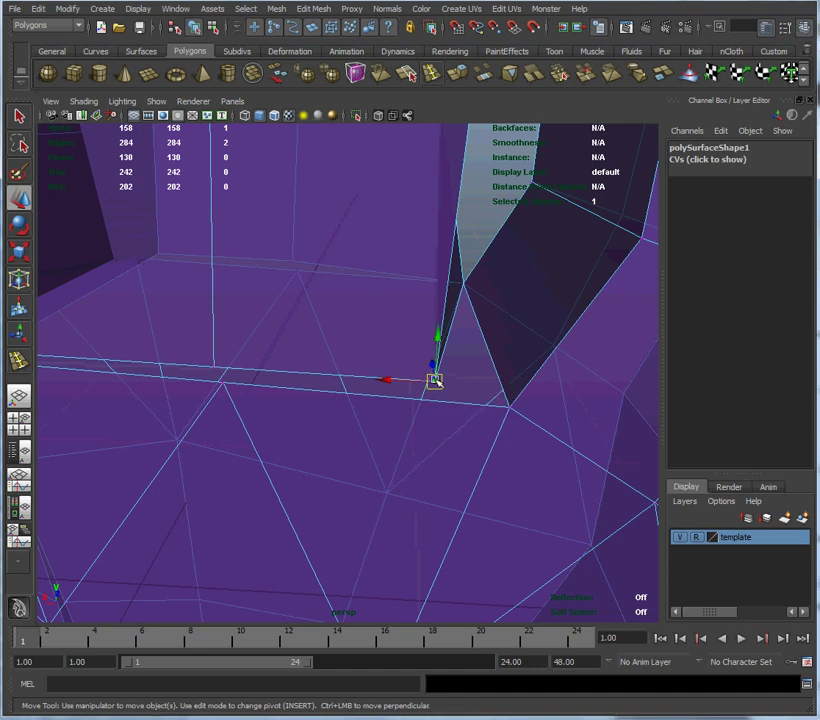
drag(436, 382, 479, 392)
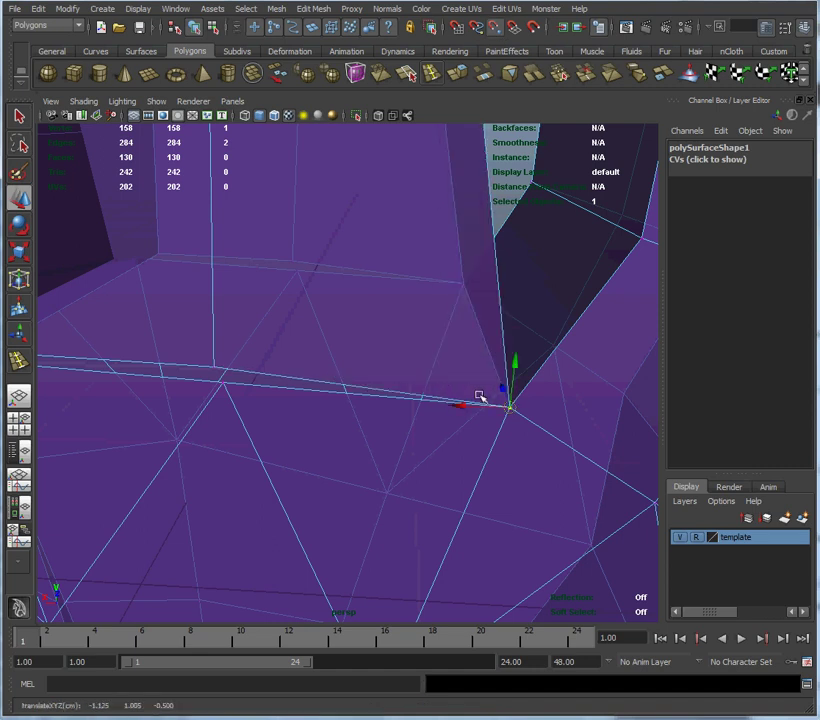
alt+right_drag(482, 406, 428, 393)
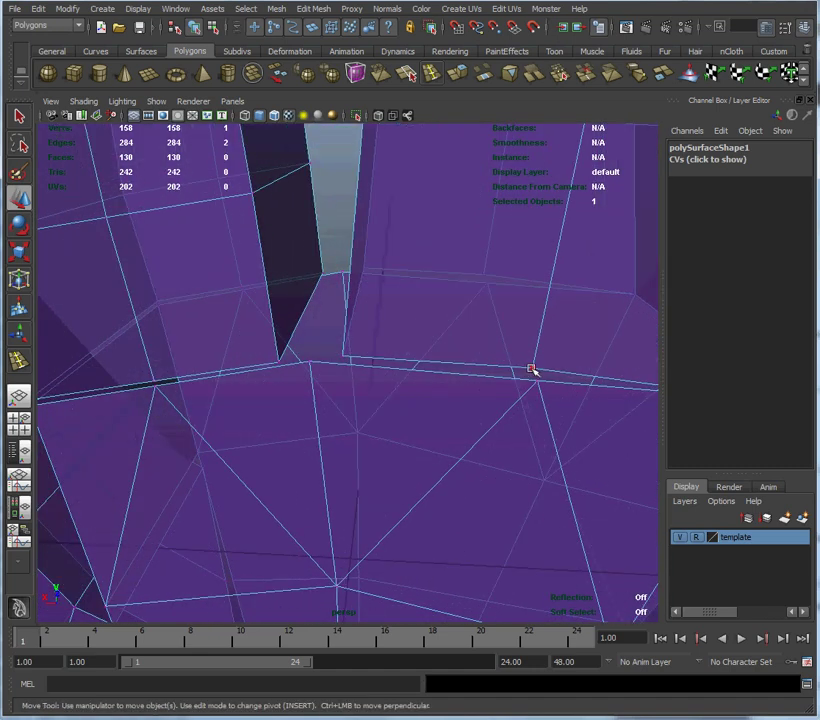
click(538, 374)
drag(533, 369, 537, 380)
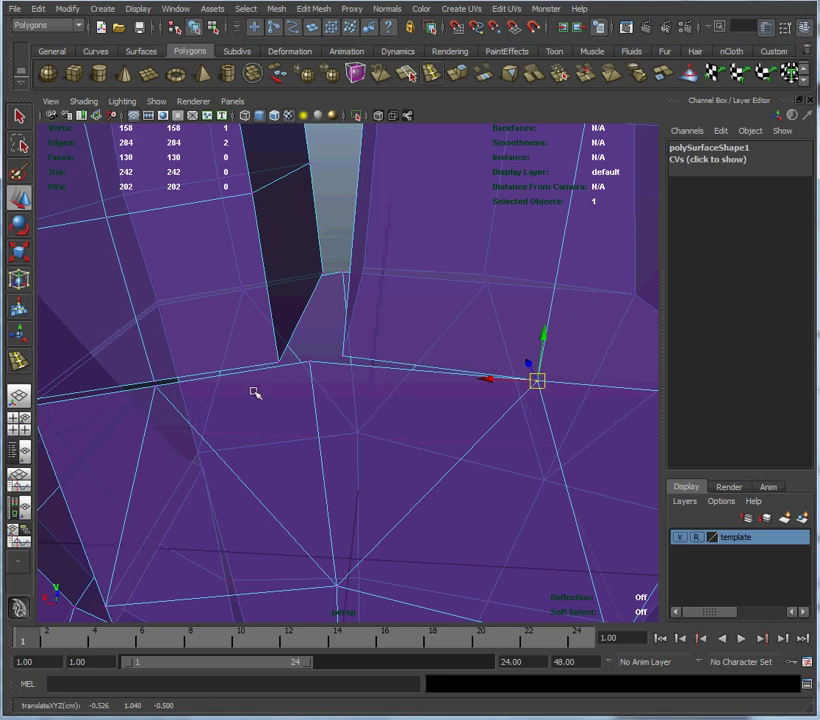
Step: Snap the adjoining back base corners of the middle finger and the finger next to the thumb onto their shared palm vertex
alt+drag(254, 392, 269, 390)
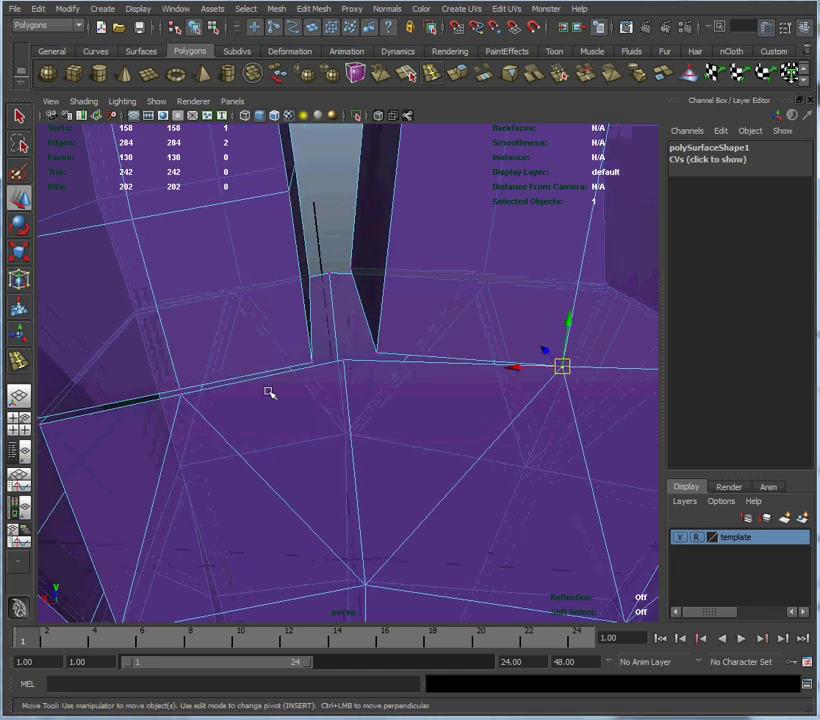
click(378, 354)
drag(376, 352, 340, 366)
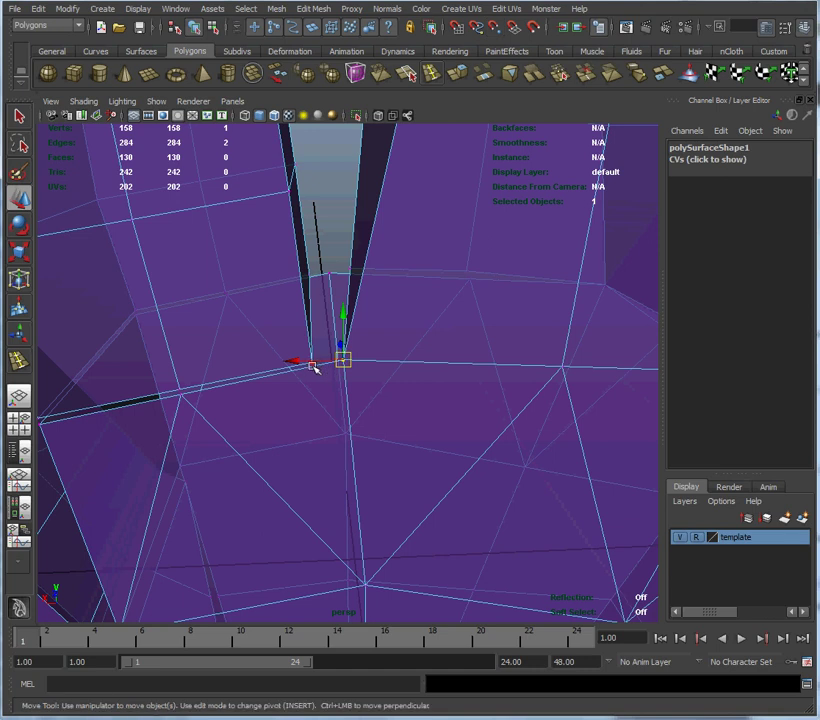
click(313, 366)
drag(316, 366, 326, 364)
Step: Snap the back base midpoint vertex of the finger next to the thumb onto the matching palm vertex
alt+middle_drag(208, 380, 227, 373)
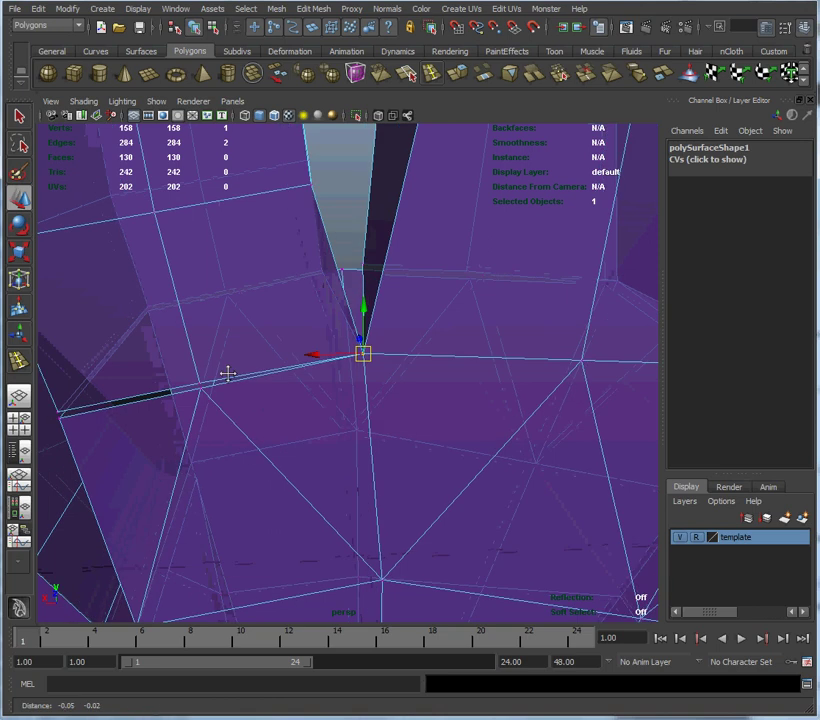
alt+right_drag(227, 373, 150, 370)
alt+right_drag(205, 368, 308, 374)
alt+drag(308, 375, 390, 346)
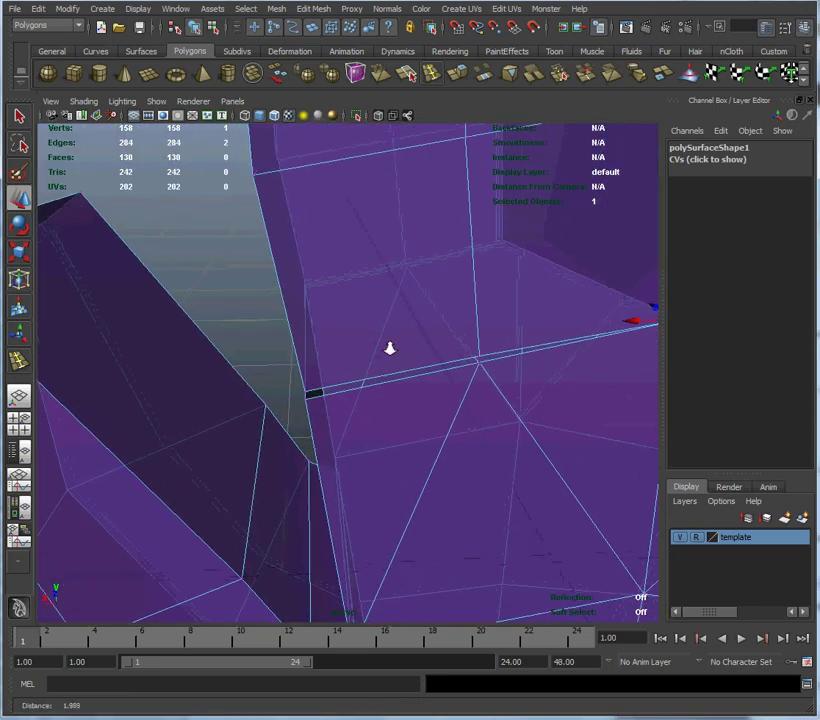
click(487, 360)
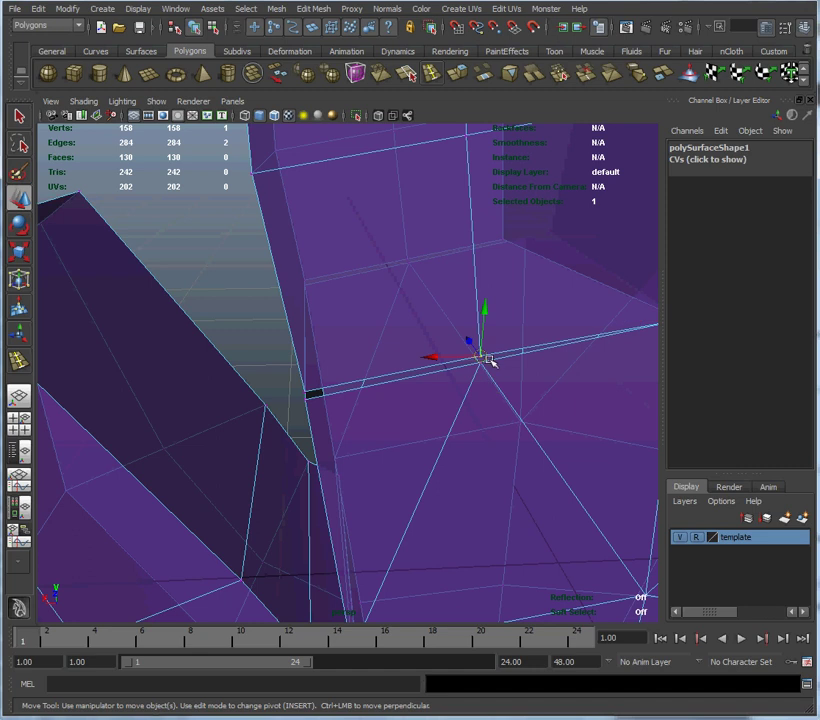
drag(487, 360, 487, 366)
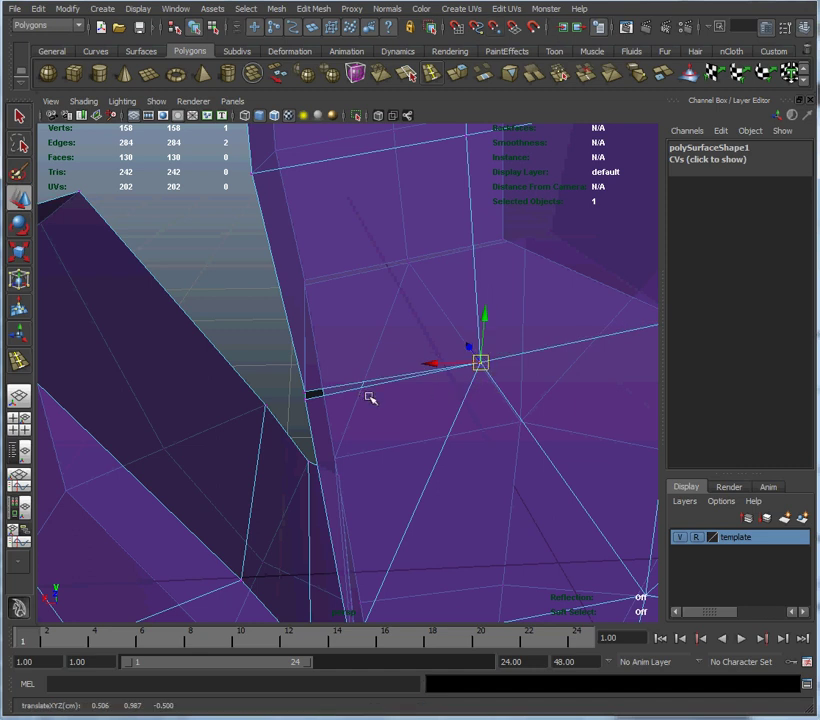
alt+drag(348, 424, 386, 387)
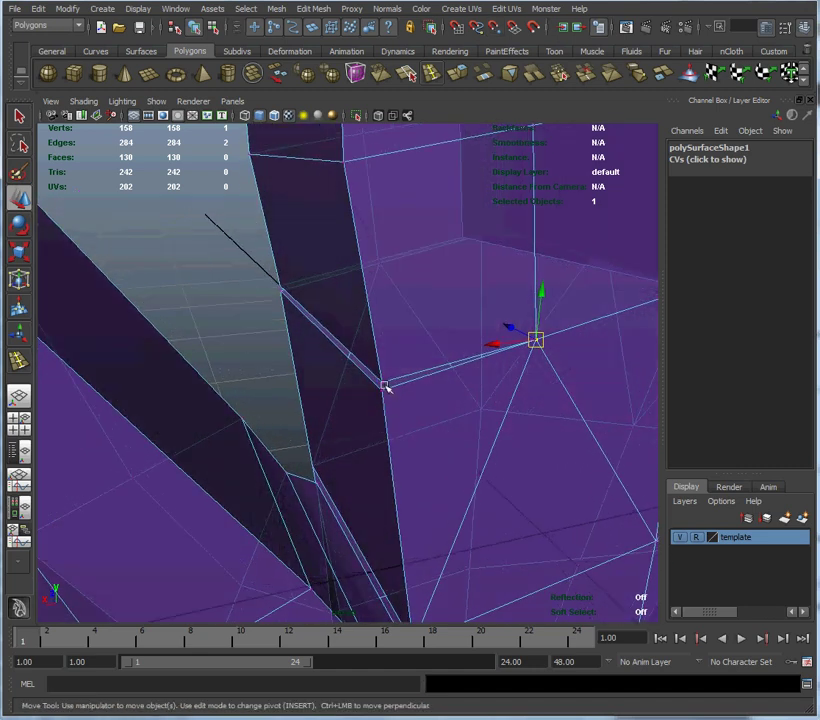
Step: Snap the thumb-side base corners of the finger next to the thumb, back and front, onto the matching palm vertices
click(383, 382)
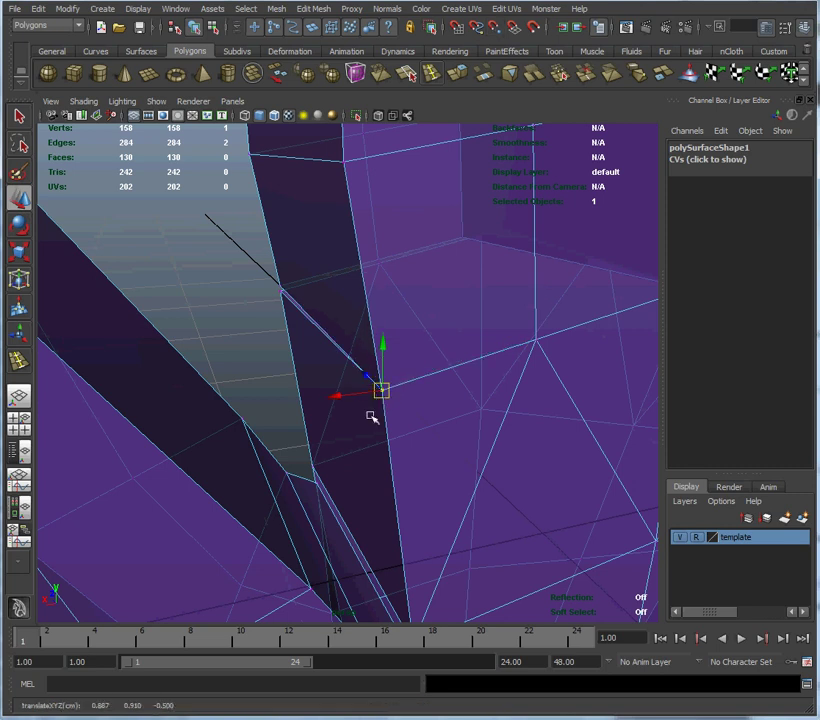
alt+drag(275, 401, 330, 369)
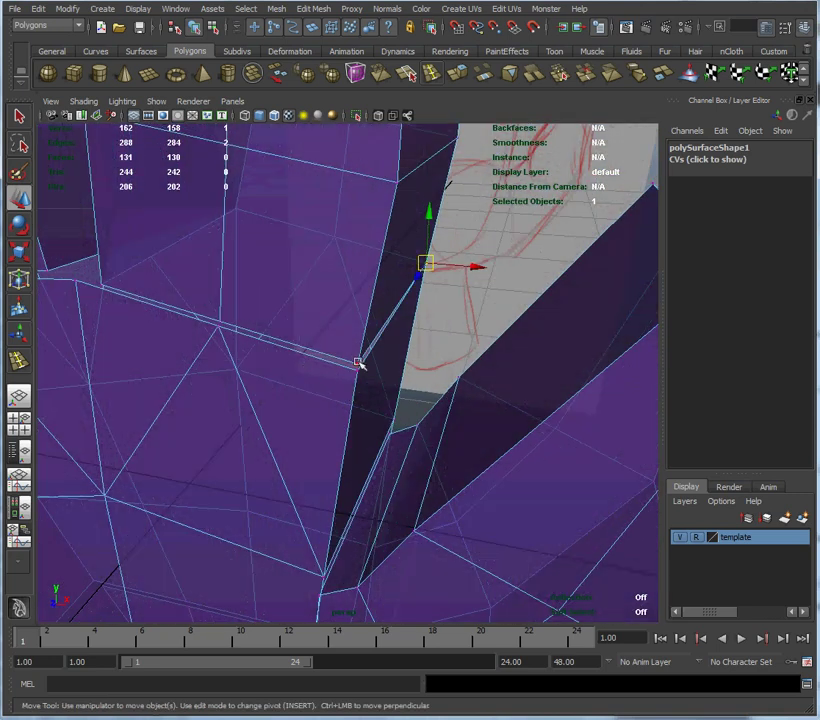
click(360, 364)
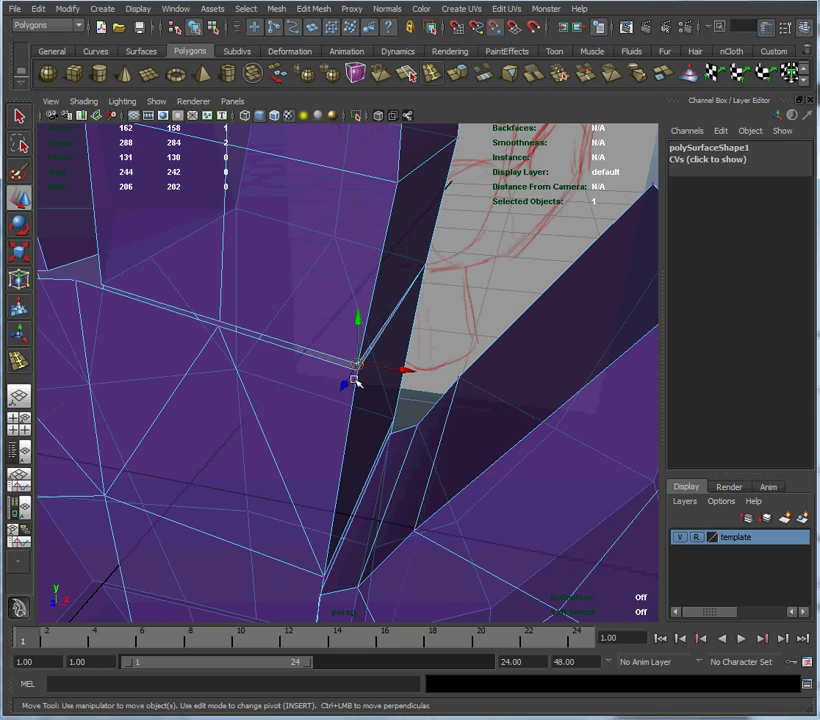
drag(359, 366, 359, 374)
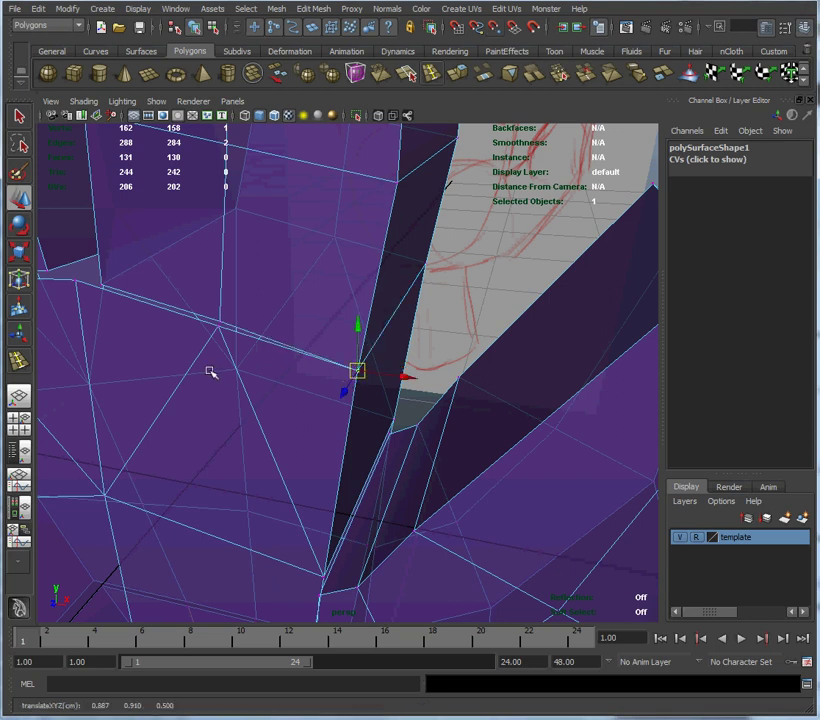
Step: On the front of the hand, snap that finger's base midpoint and its corner beside the middle finger onto the palm vertices
alt+right_drag(113, 355, 353, 430)
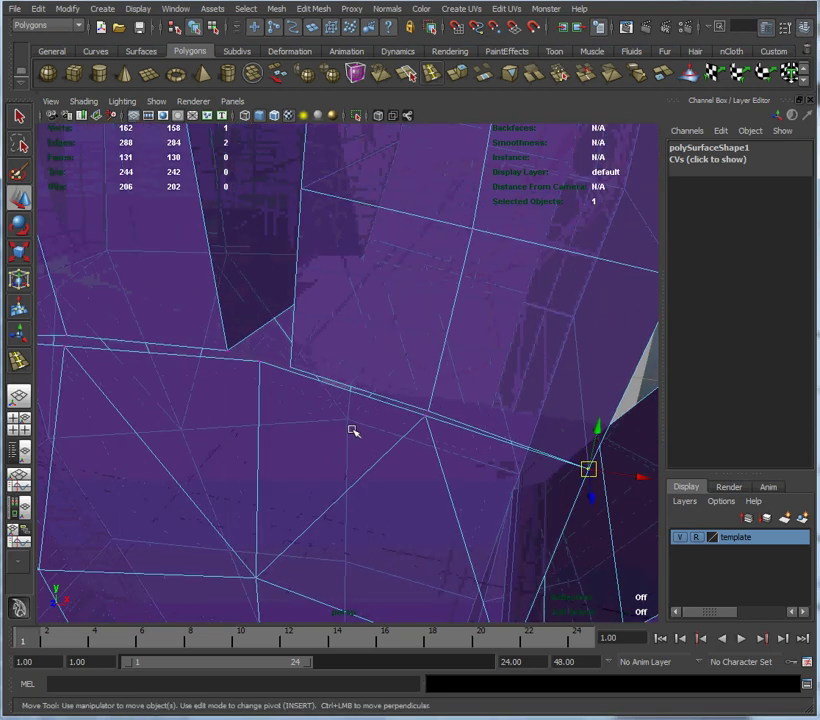
click(431, 413)
drag(431, 413, 426, 415)
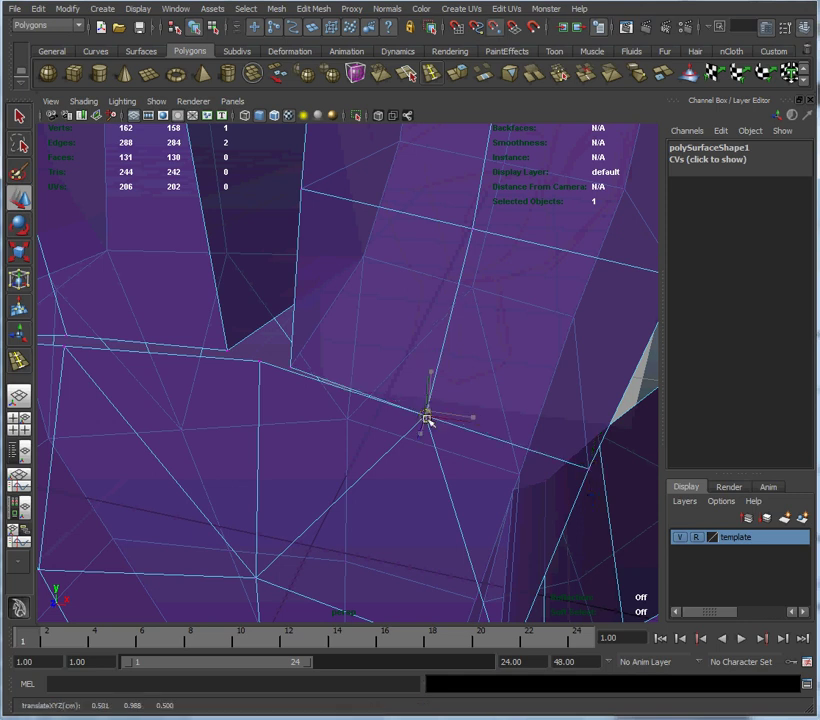
click(290, 366)
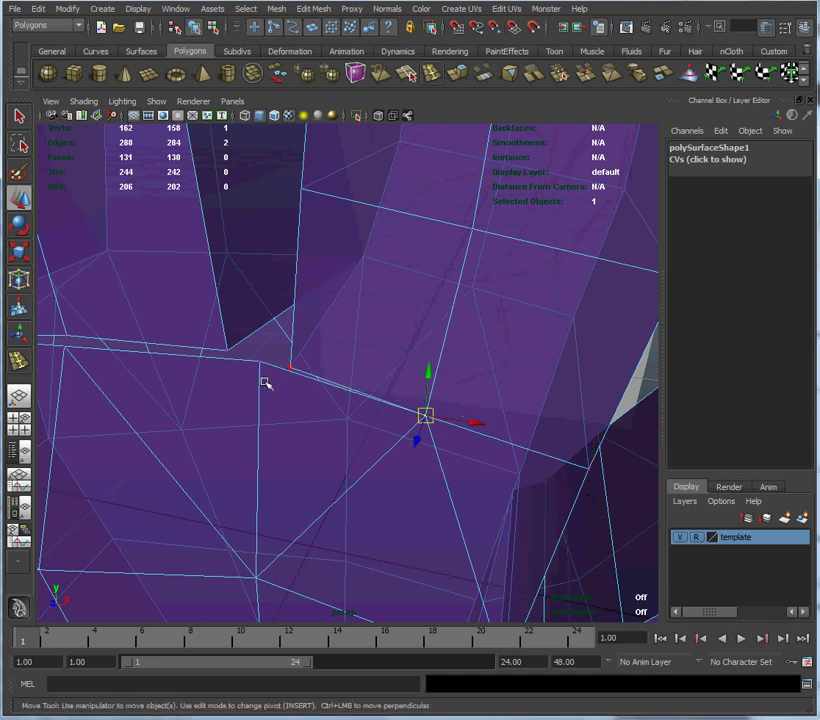
alt+drag(213, 390, 320, 367)
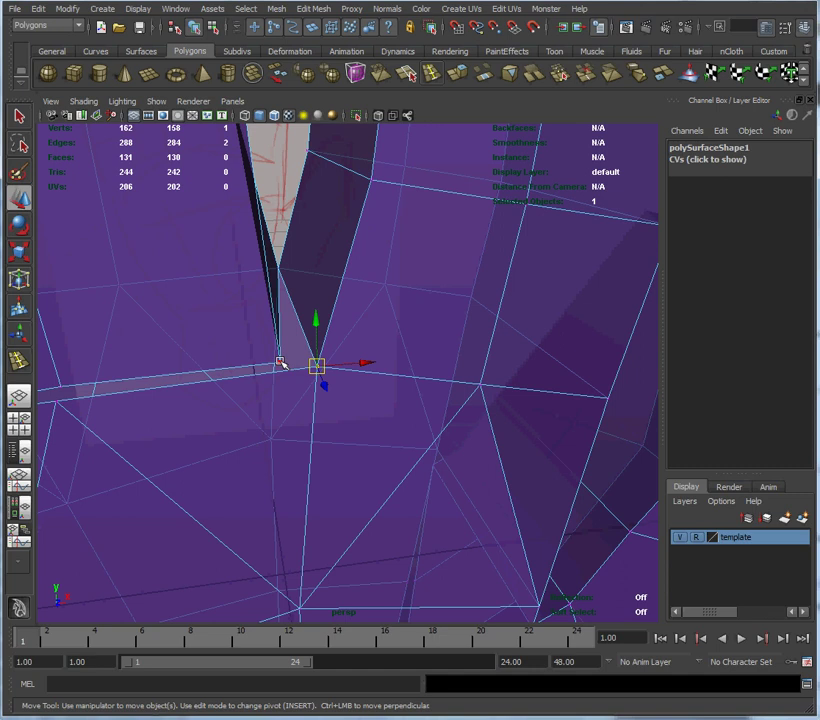
Step: Snap the middle finger's adjoining front base corner and its front base midpoint onto the matching palm vertices
click(281, 363)
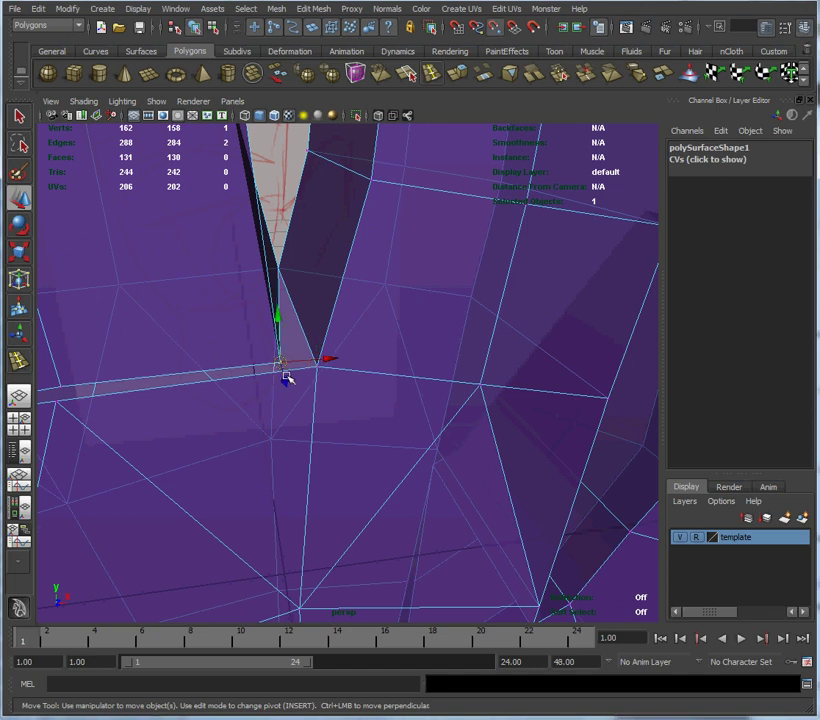
drag(284, 373, 428, 390)
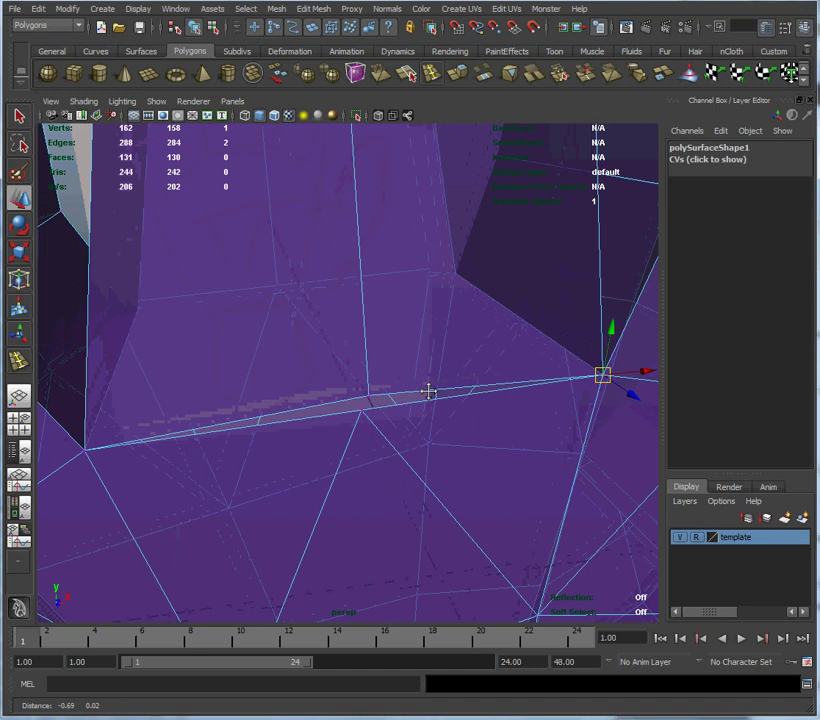
click(370, 398)
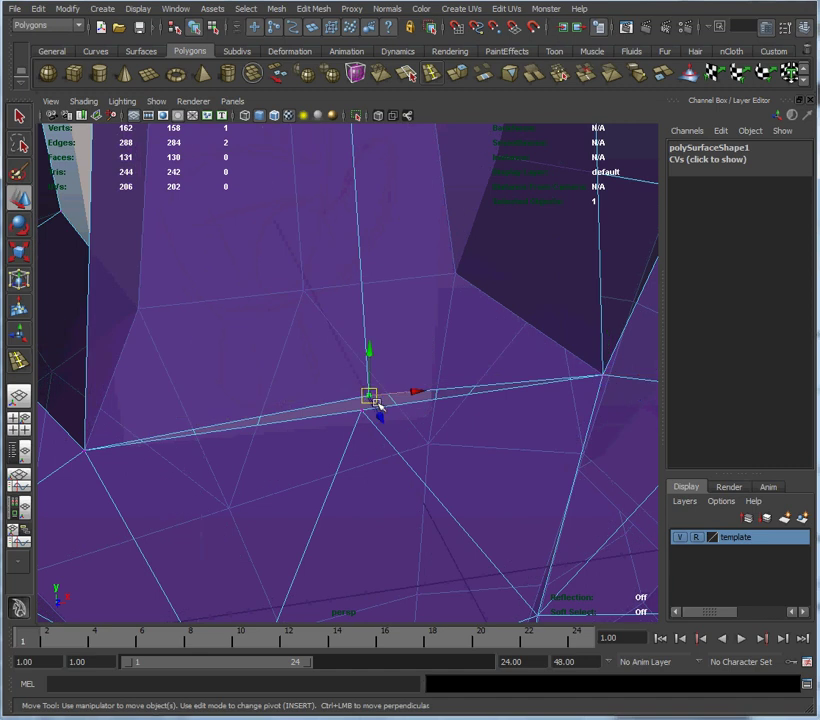
drag(373, 397, 366, 410)
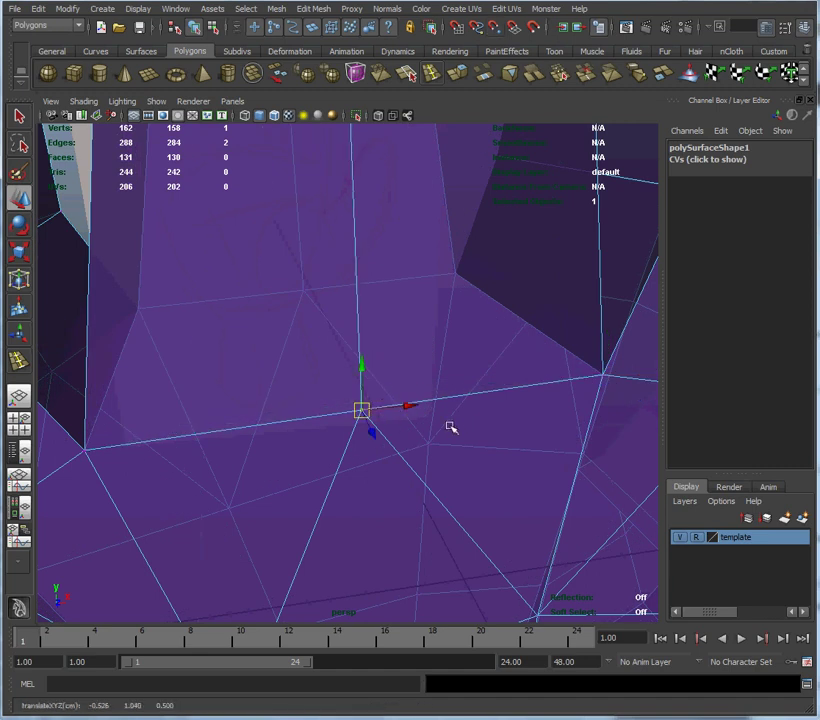
Step: Snap the thumb's upper front base corner onto the palm vertex at the gap between thumb and fingers
alt+right_drag(418, 431, 198, 395)
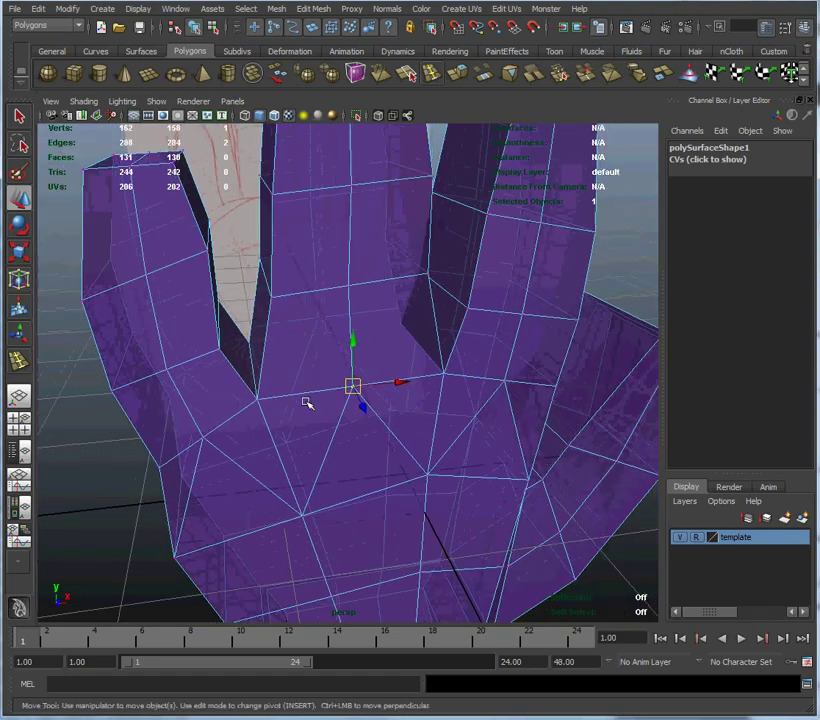
alt+right_drag(307, 401, 285, 404)
alt+drag(285, 404, 487, 436)
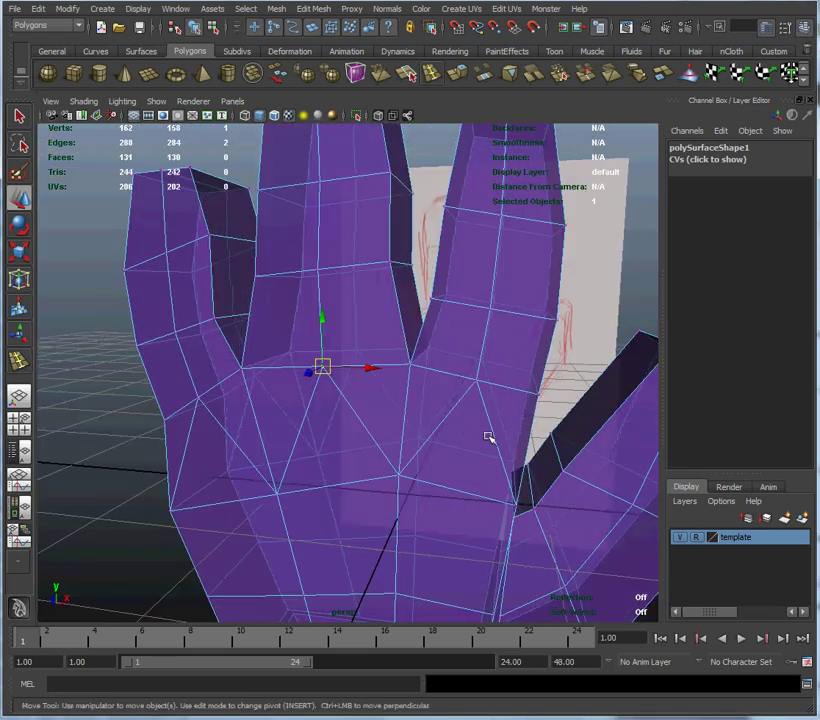
alt+middle_drag(482, 431, 489, 291)
alt+right_drag(448, 368, 530, 369)
alt+drag(524, 366, 472, 368)
alt+right_drag(472, 368, 424, 380)
alt+drag(424, 380, 463, 410)
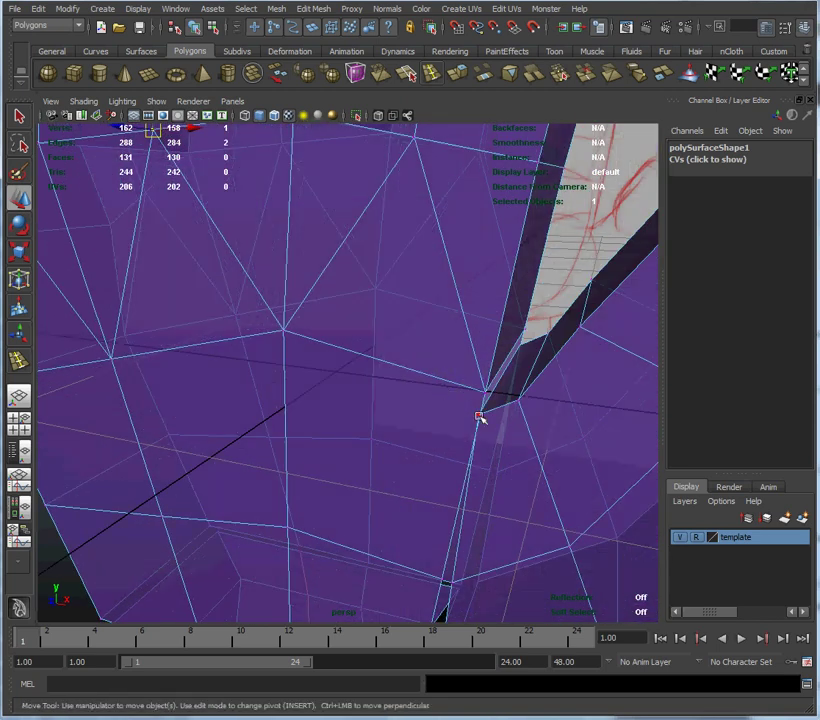
click(480, 412)
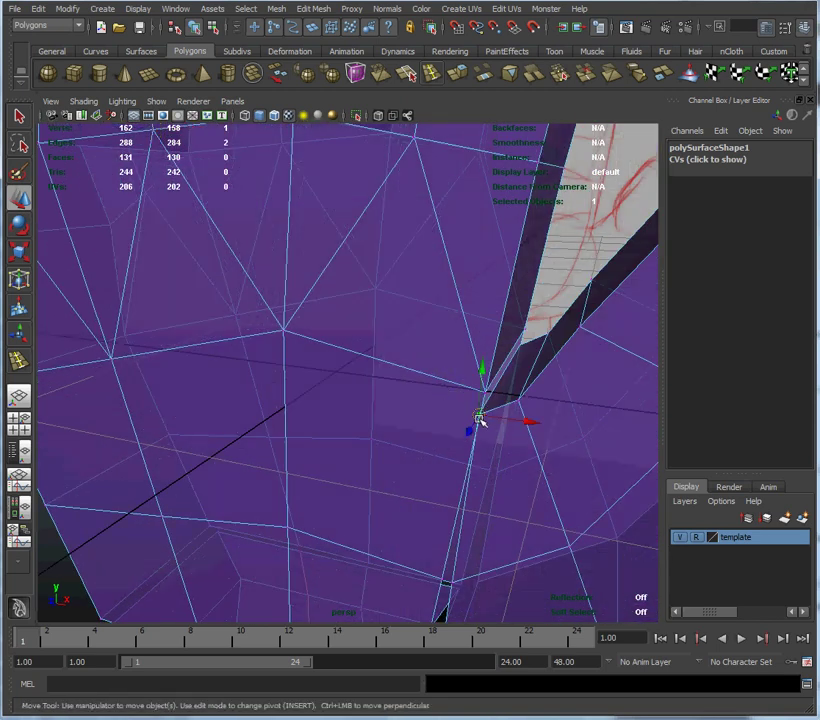
drag(480, 420, 331, 421)
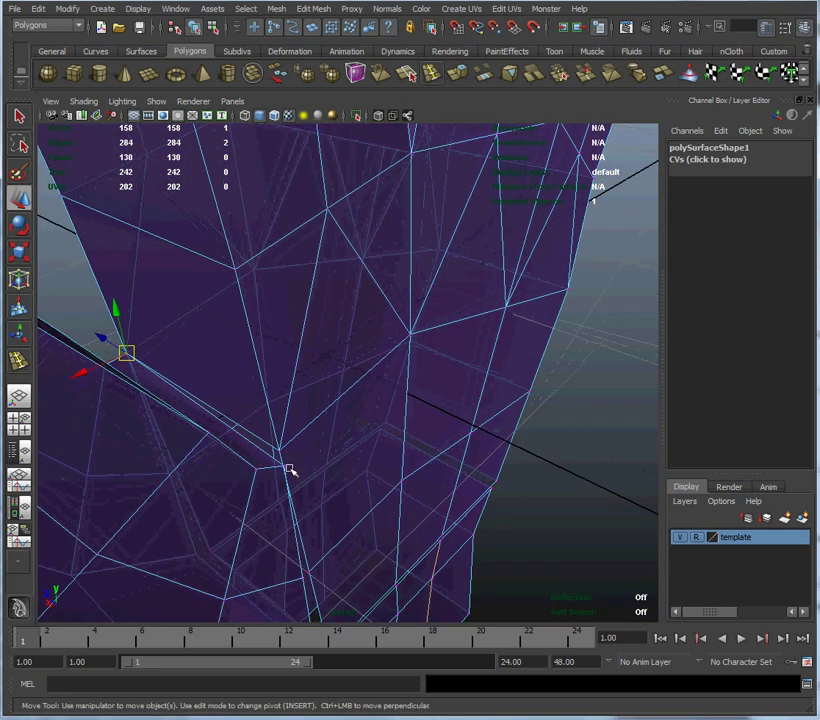
Step: Snap the thumb's upper back base corner onto the matching palm vertex
click(300, 472)
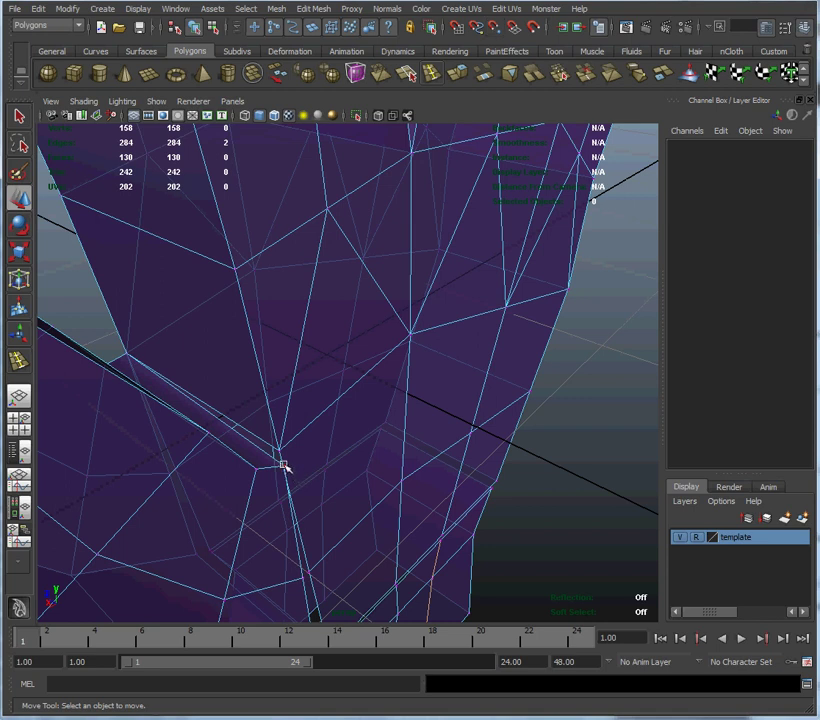
click(285, 467)
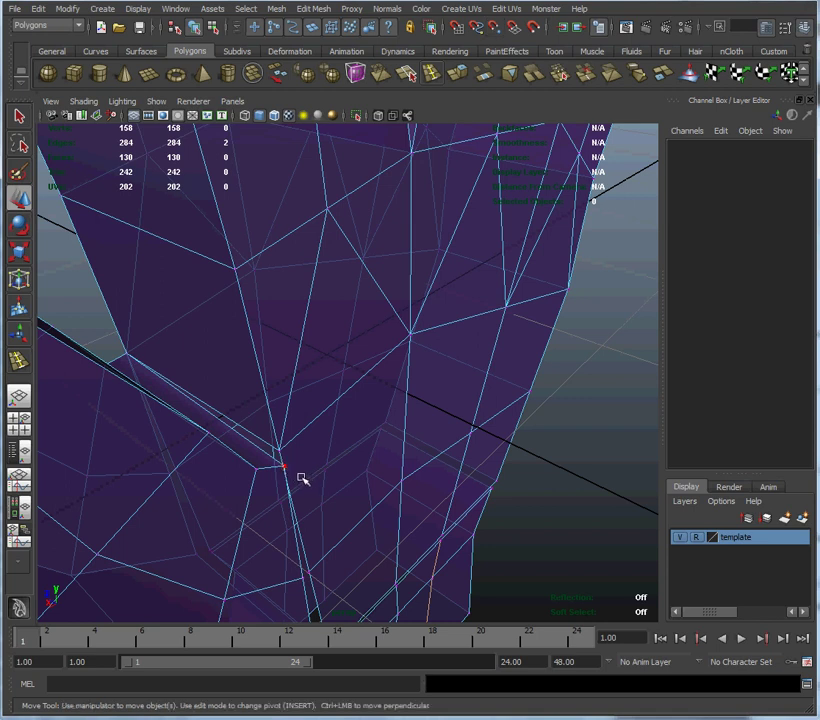
click(295, 477)
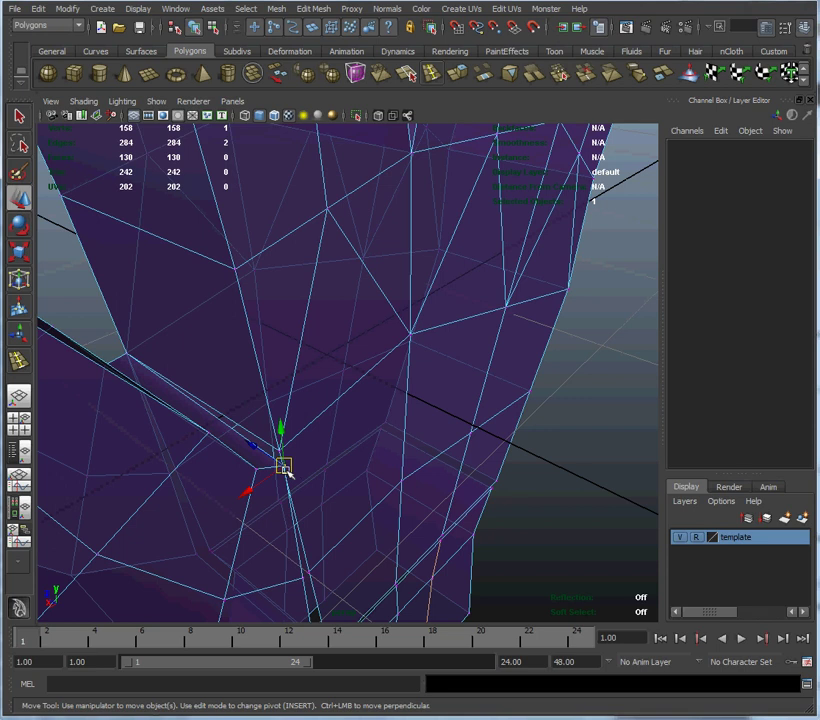
drag(285, 469, 281, 460)
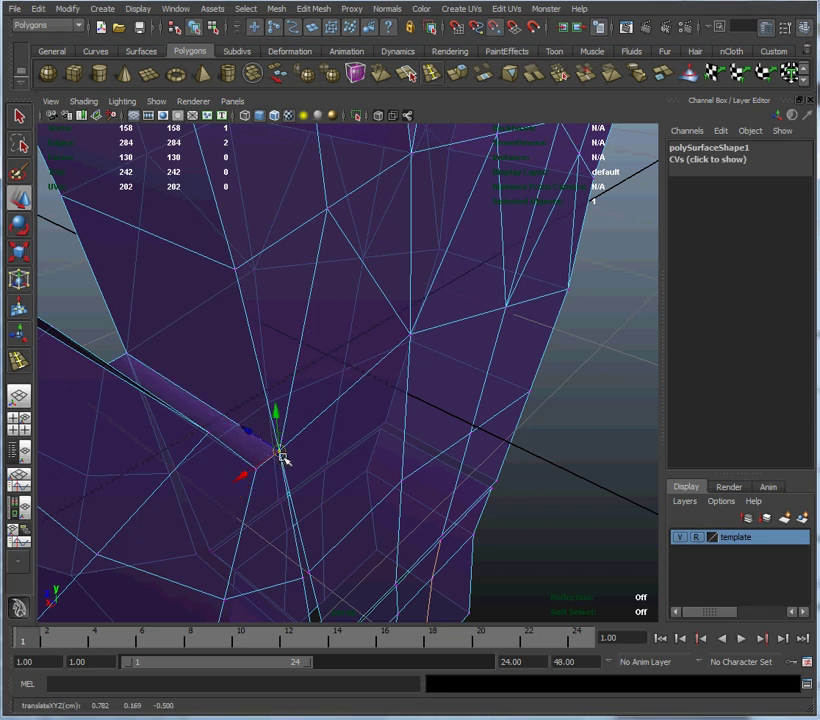
Step: On the back of the hand, snap the thumb's base midpoint and lower base corner onto the matching palm vertices
alt+middle_drag(277, 467, 312, 298)
alt+right_drag(290, 407, 346, 412)
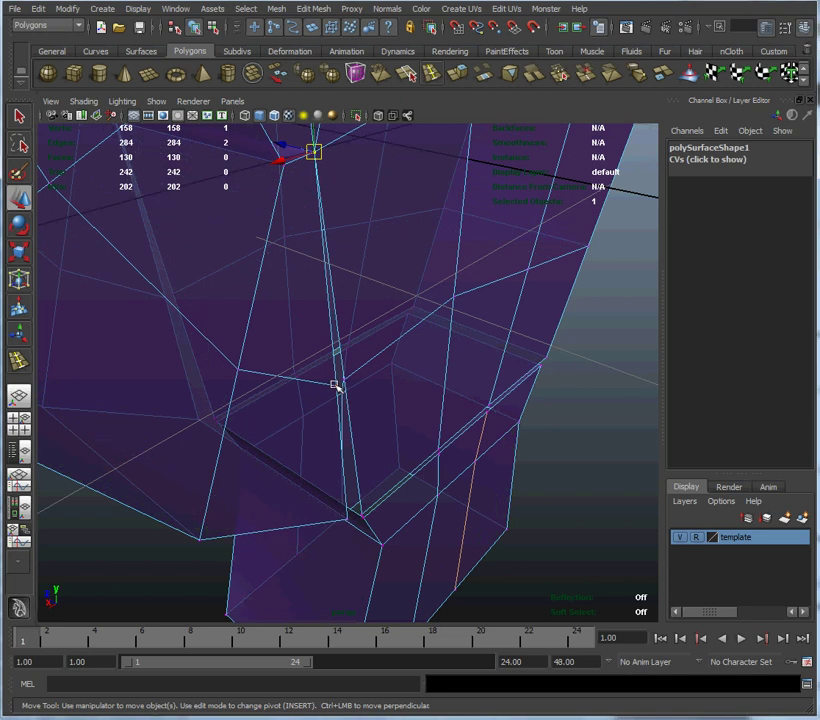
click(362, 409)
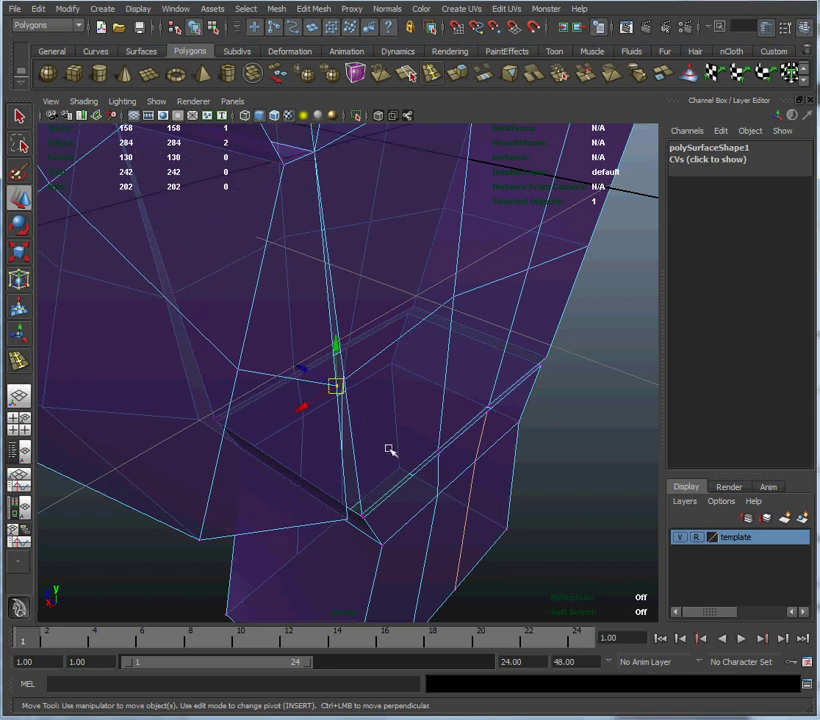
alt+drag(402, 453, 345, 433)
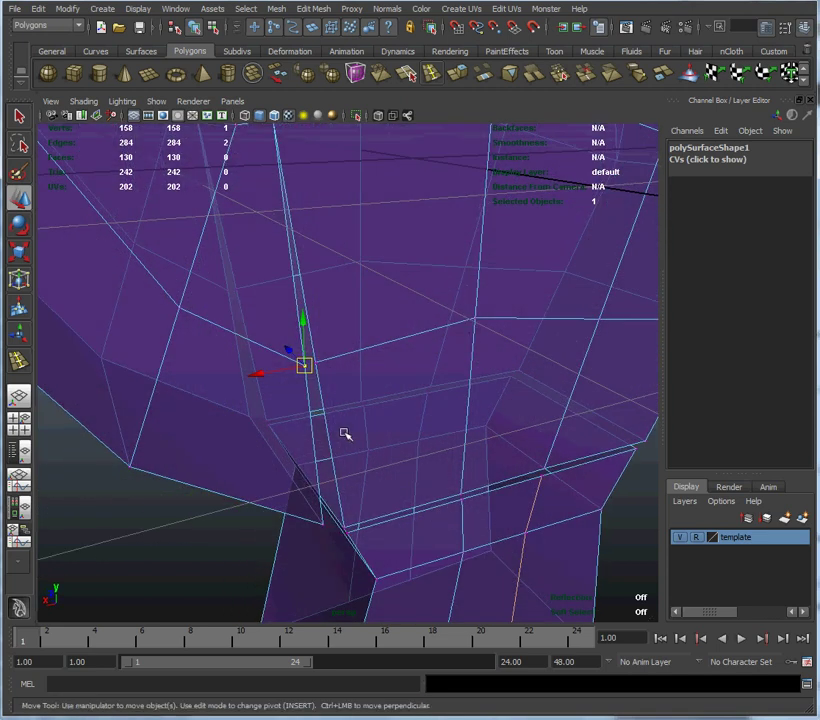
drag(307, 371, 315, 364)
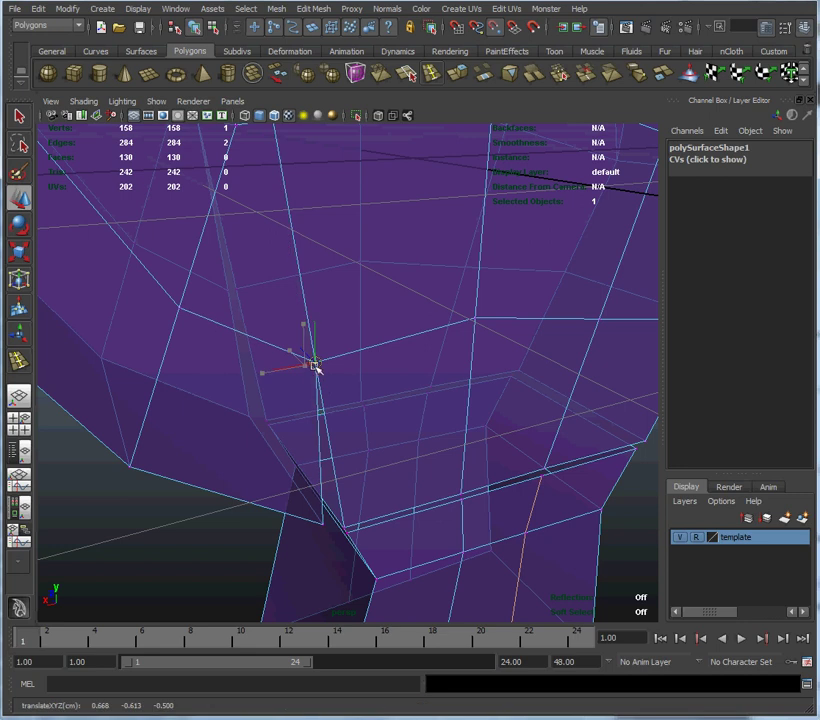
click(323, 528)
drag(325, 530, 344, 528)
Step: On the front of the hand, snap the thumb's lower base corner and base midpoint onto the matching palm vertices
alt+drag(203, 568, 234, 556)
click(254, 547)
alt+right_drag(277, 389, 322, 553)
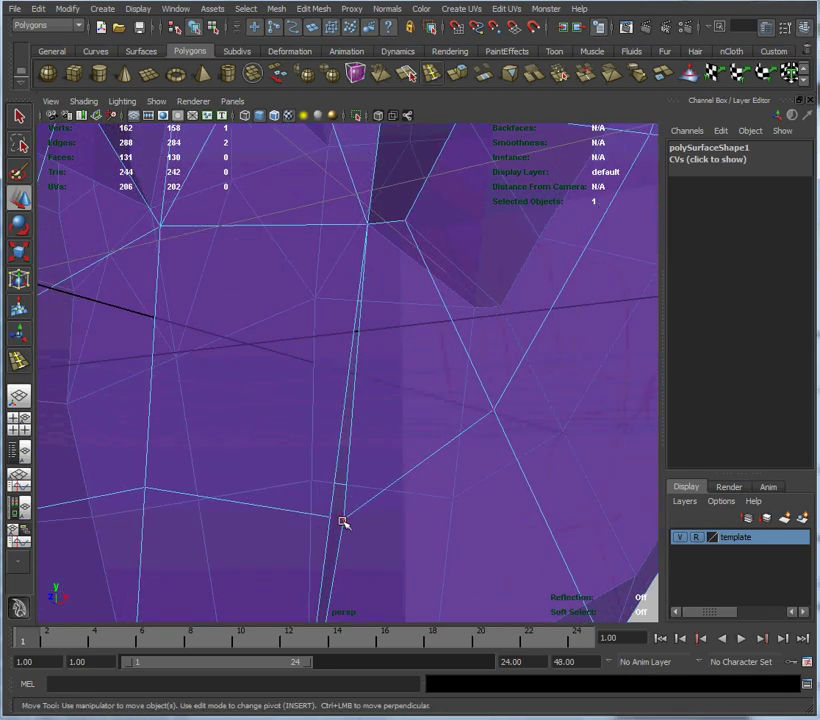
click(343, 522)
drag(345, 522, 330, 520)
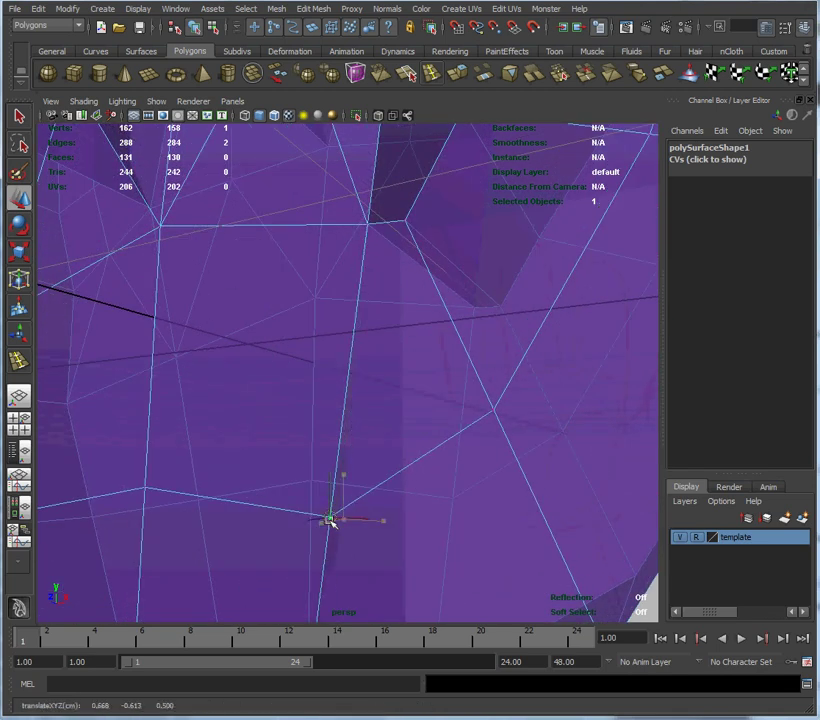
alt+right_drag(444, 471, 280, 392)
alt+drag(280, 392, 384, 388)
alt+right_drag(268, 390, 425, 397)
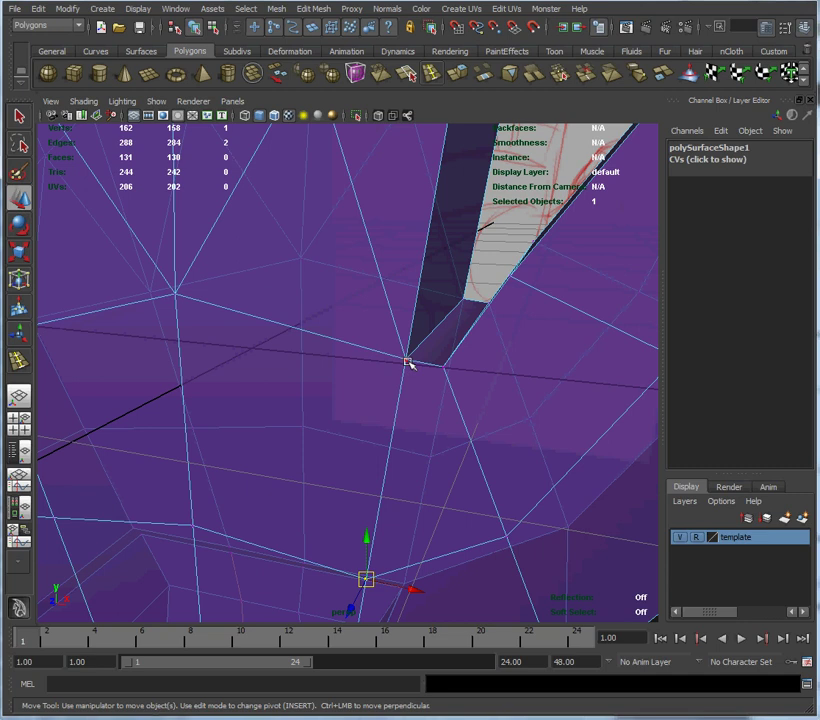
click(407, 363)
drag(406, 360, 305, 322)
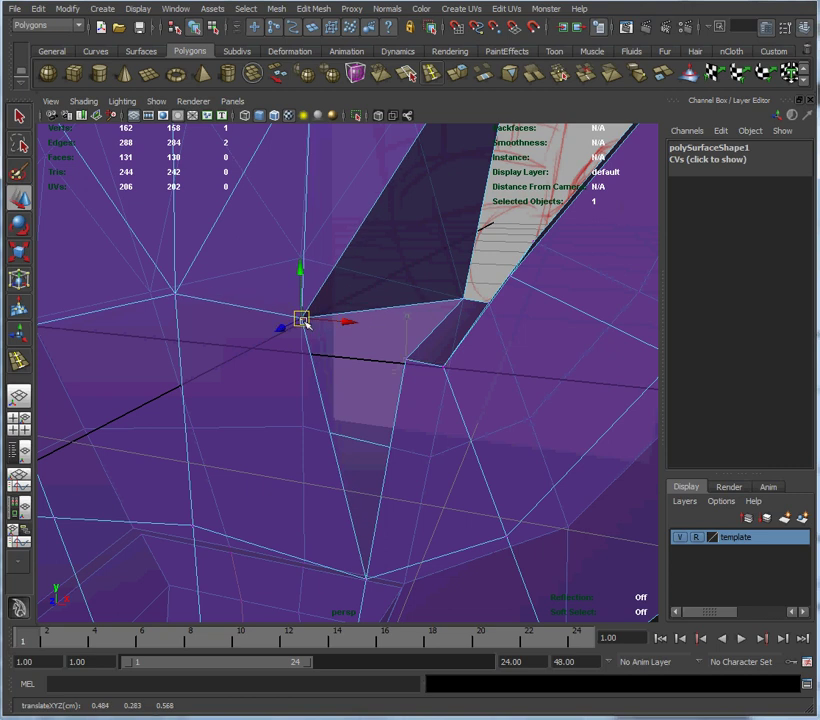
key(ctrl+z)
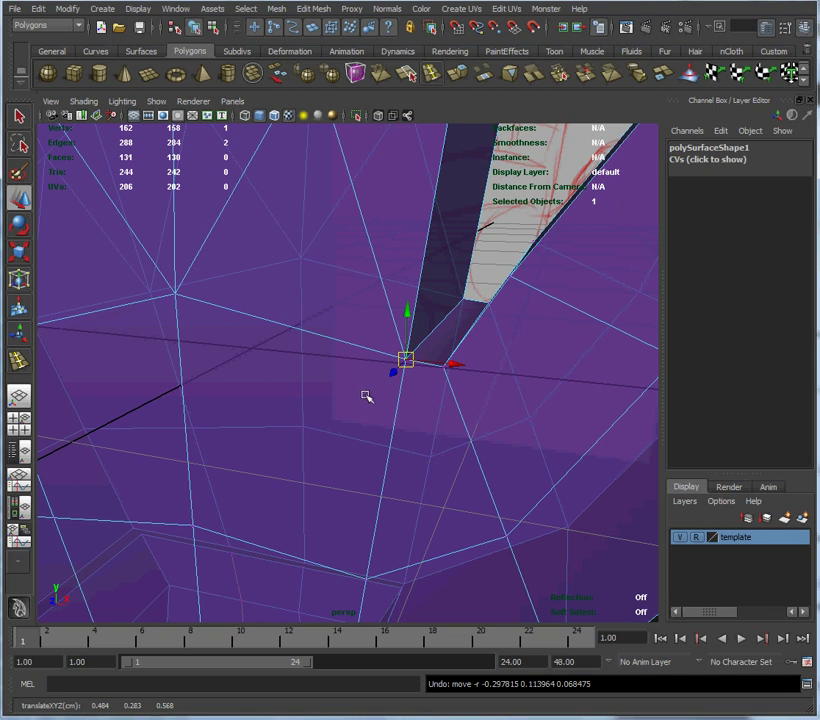
Step: Snap the wrist's front top corner on the side opposite the thumb onto the matching palm vertex
alt+right_drag(392, 414, 259, 408)
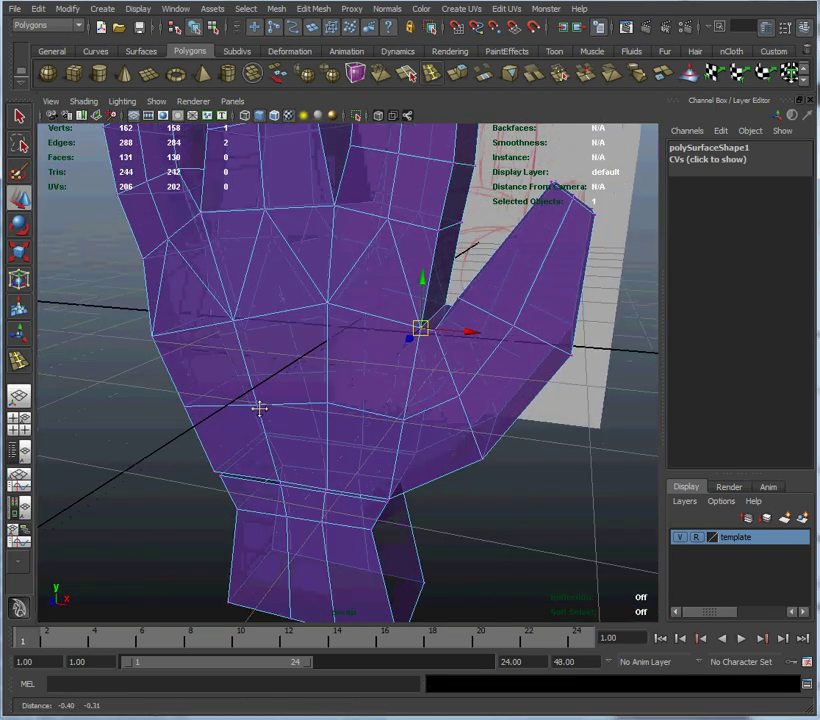
alt+middle_drag(259, 408, 329, 318)
alt+right_drag(222, 414, 324, 452)
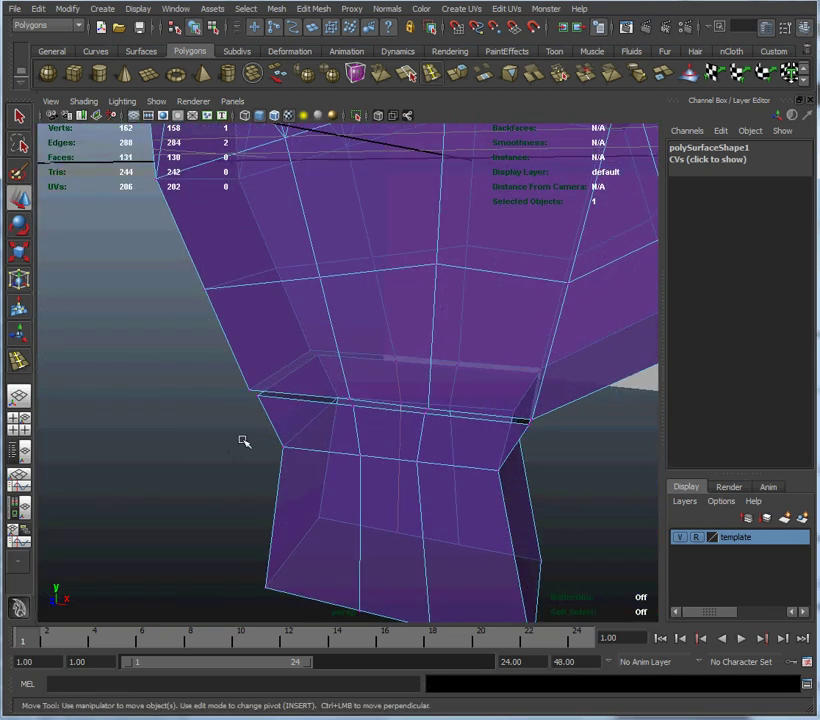
alt+drag(244, 441, 220, 447)
alt+right_drag(220, 447, 373, 456)
alt+middle_drag(313, 408, 412, 489)
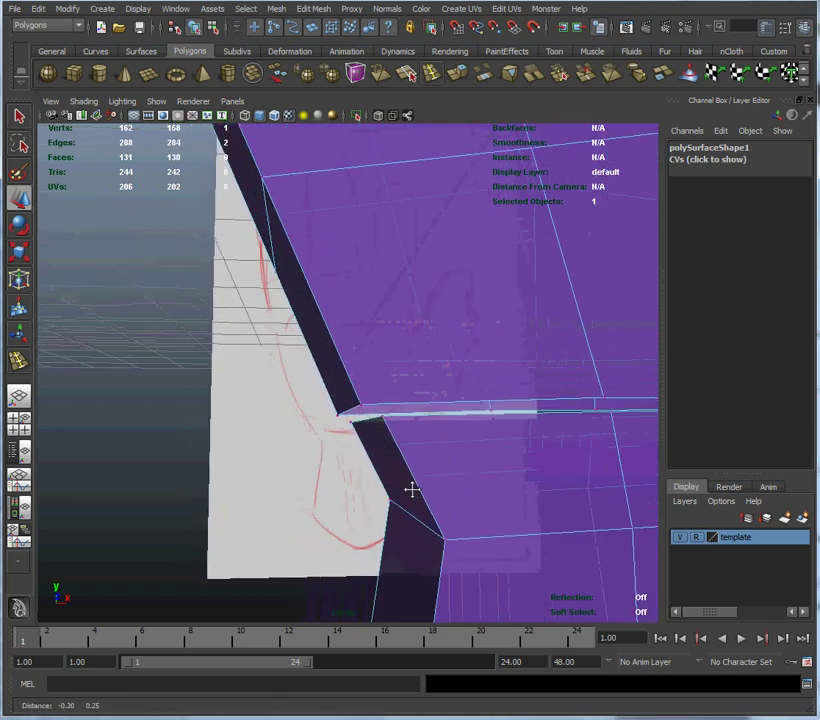
click(383, 418)
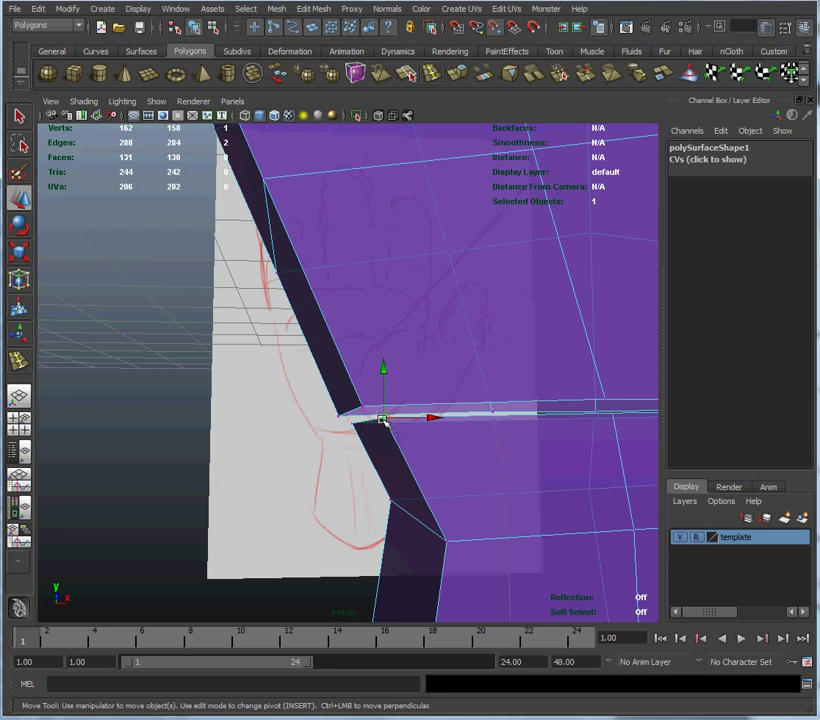
alt+drag(262, 467, 333, 465)
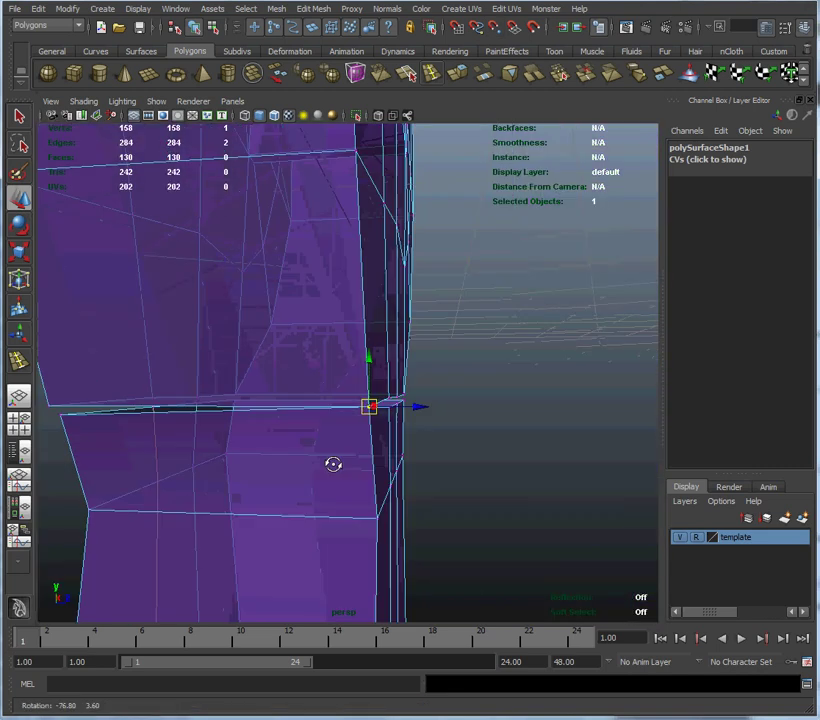
Step: Snap the wrist's back top corner on the side opposite the thumb onto the matching palm vertex
alt+middle_drag(278, 456, 563, 469)
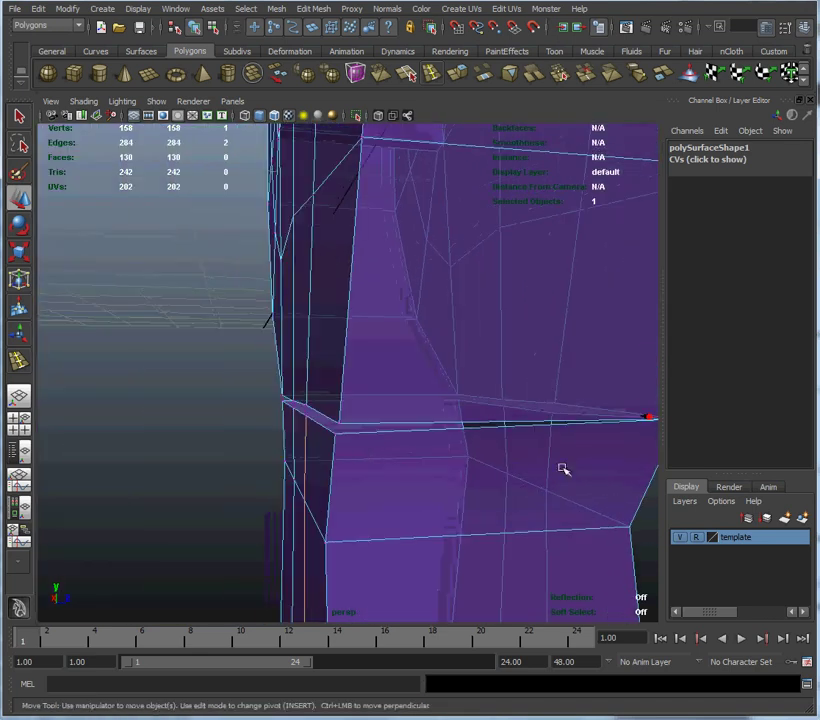
click(338, 434)
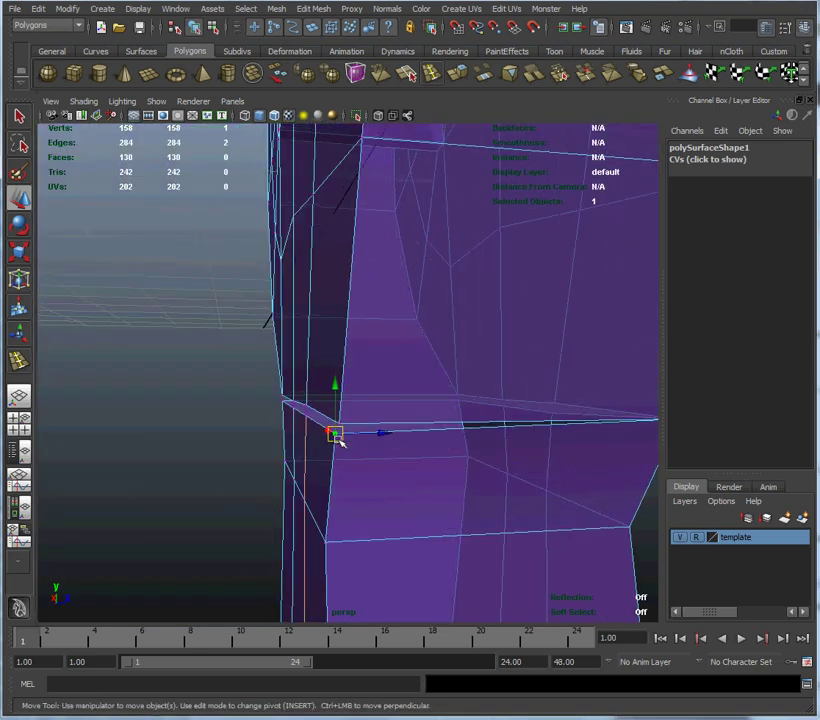
drag(338, 435, 340, 428)
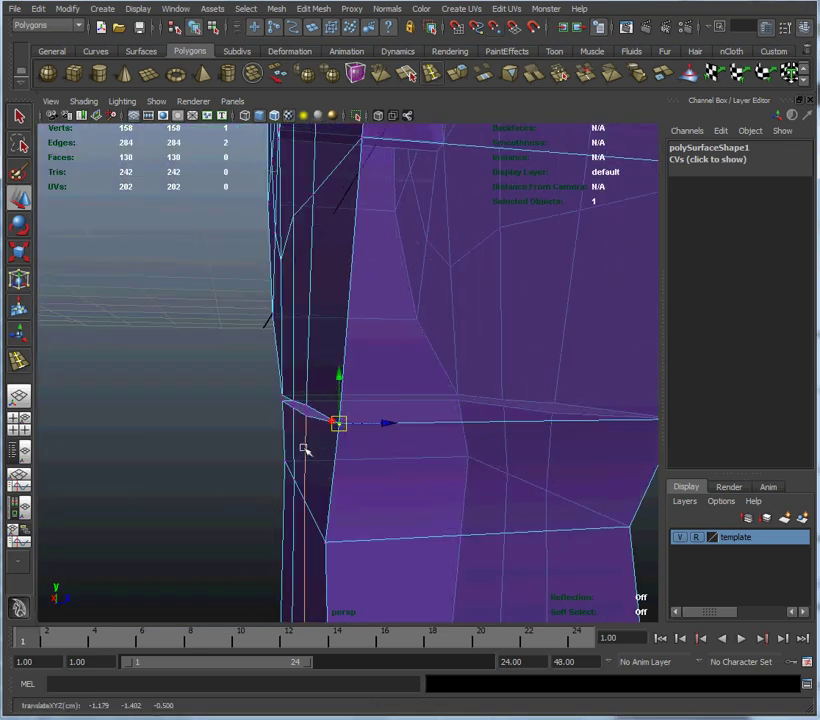
Step: On the back of the hand, snap the wrist's two inner top vertices onto the matching palm vertices
alt+drag(212, 444, 243, 443)
alt+right_drag(243, 443, 322, 483)
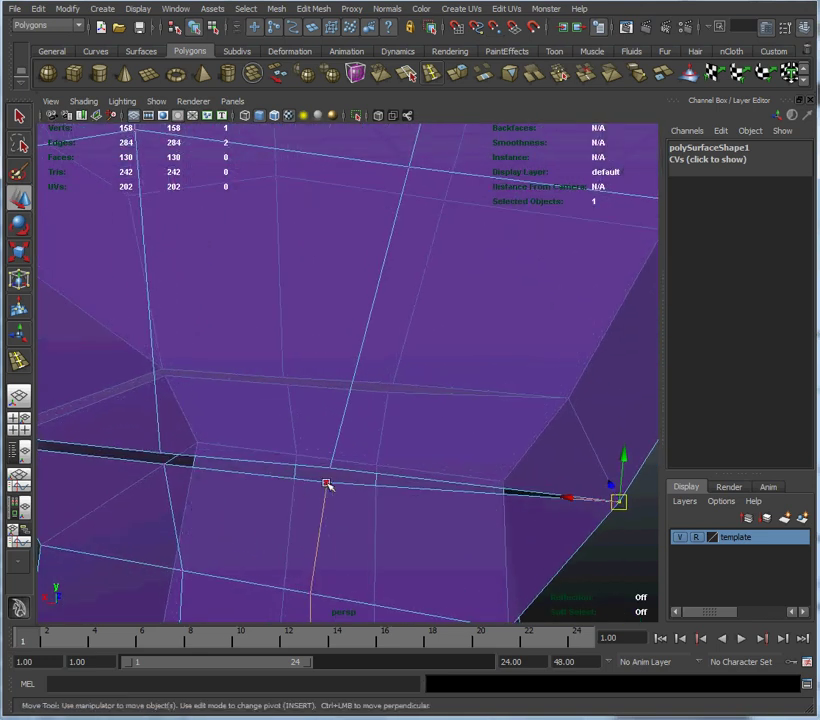
click(326, 487)
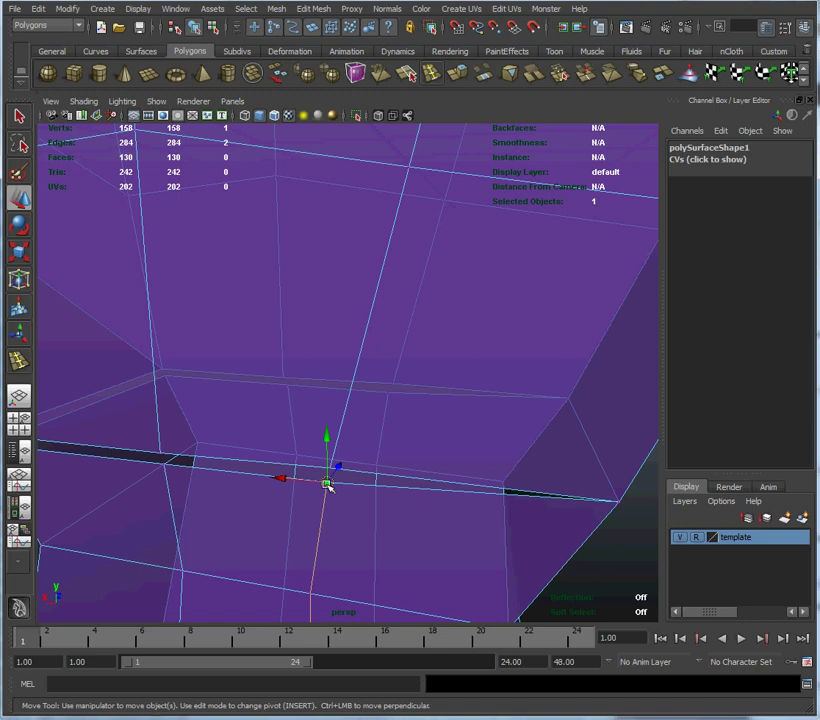
drag(328, 484, 329, 468)
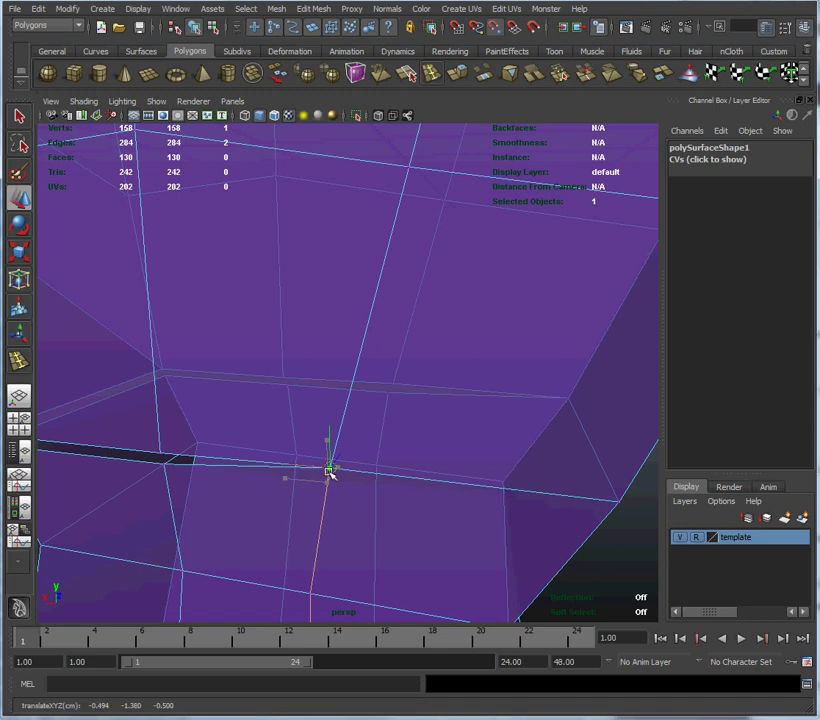
click(164, 468)
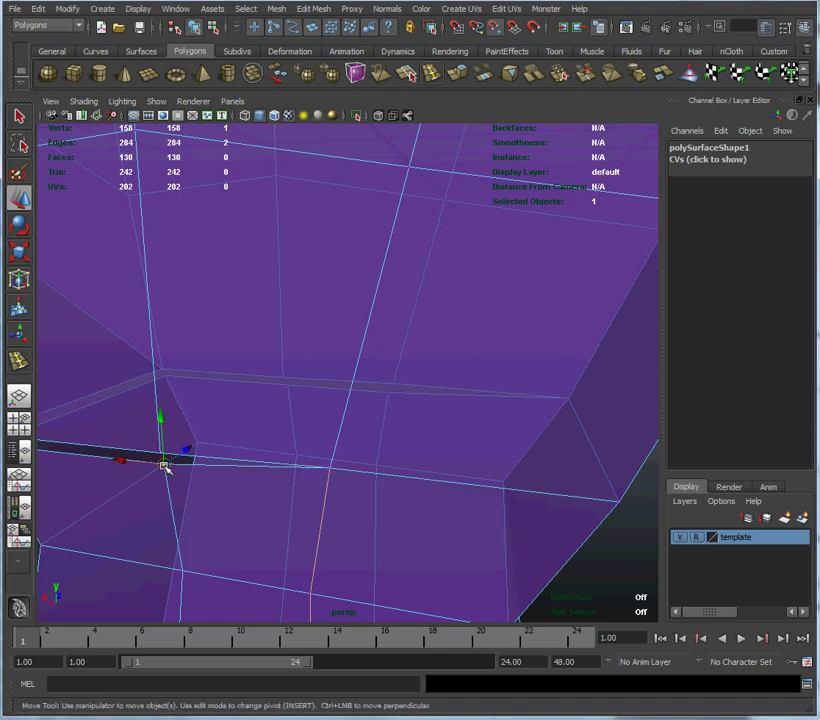
drag(165, 465, 164, 457)
Step: Snap the wrist's back top corner on the thumb side onto the matching palm vertex
alt+middle_drag(138, 463, 329, 472)
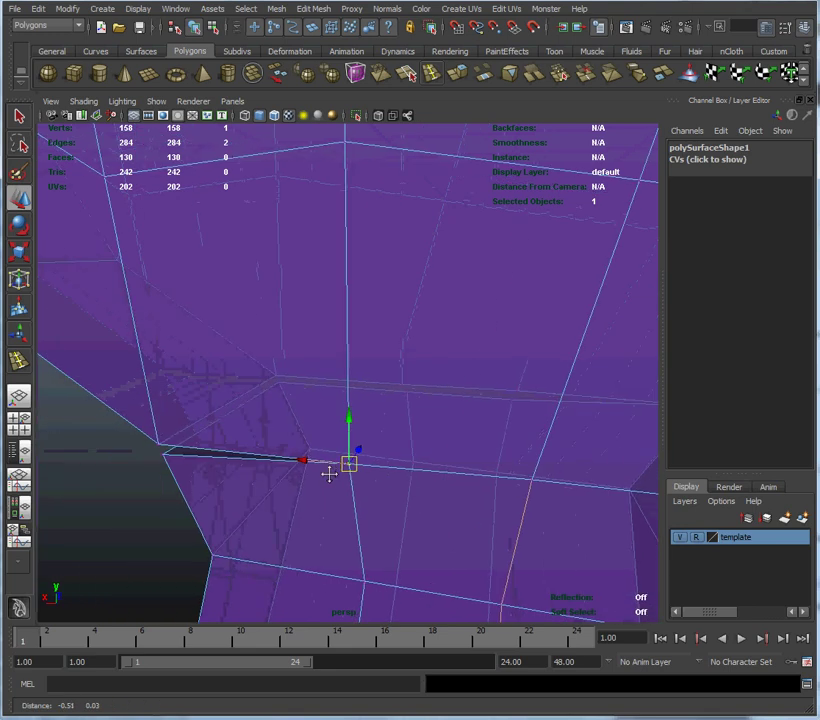
alt+drag(186, 466, 287, 476)
alt+middle_drag(198, 473, 310, 458)
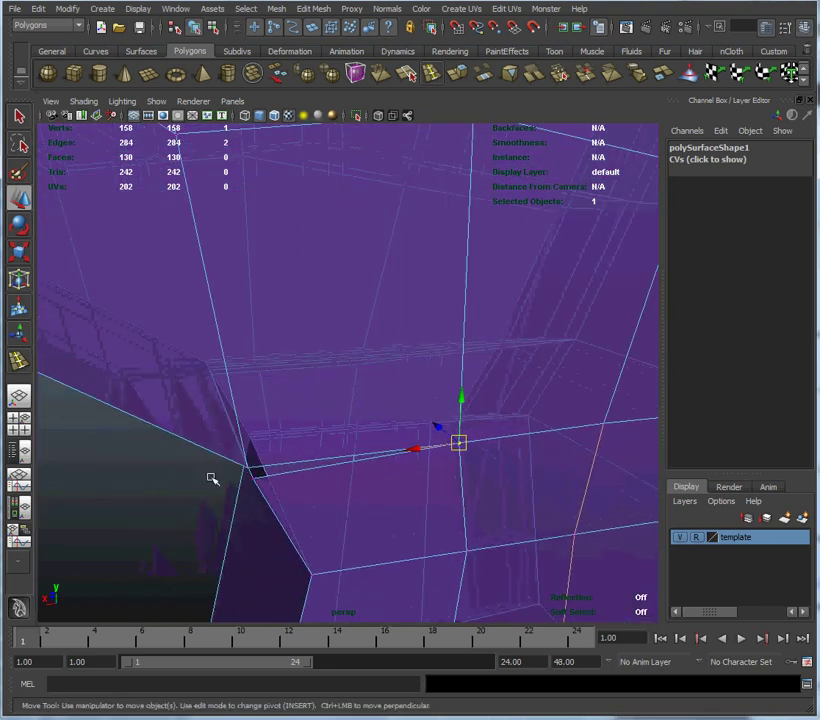
alt+right_drag(160, 482, 200, 485)
alt+drag(185, 487, 236, 490)
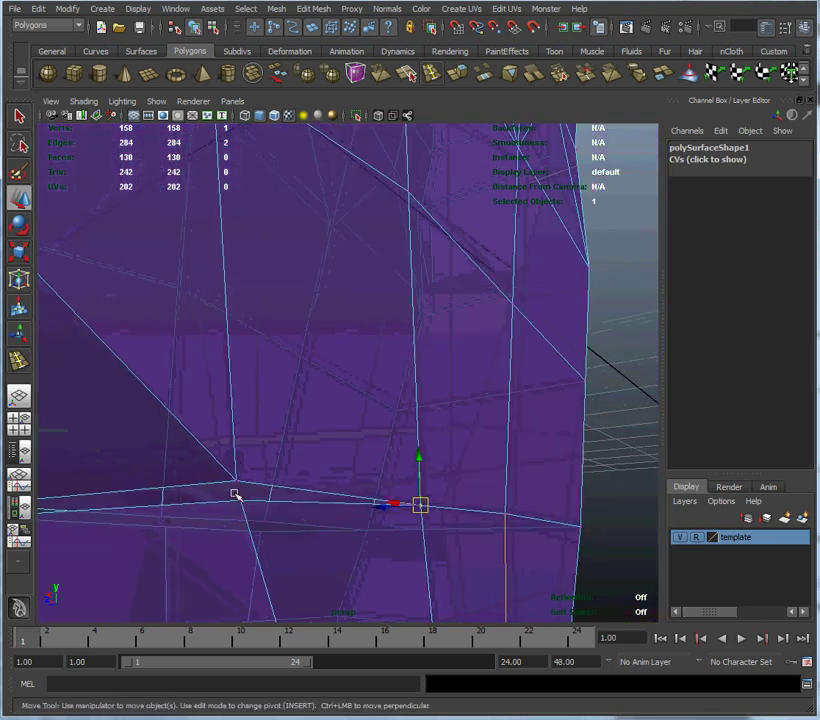
click(240, 501)
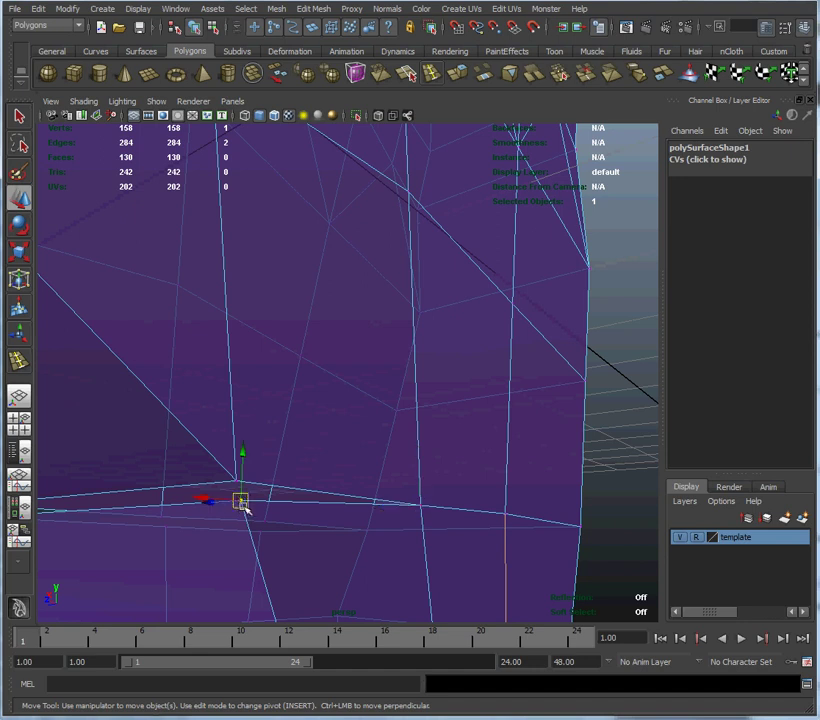
drag(242, 502, 237, 484)
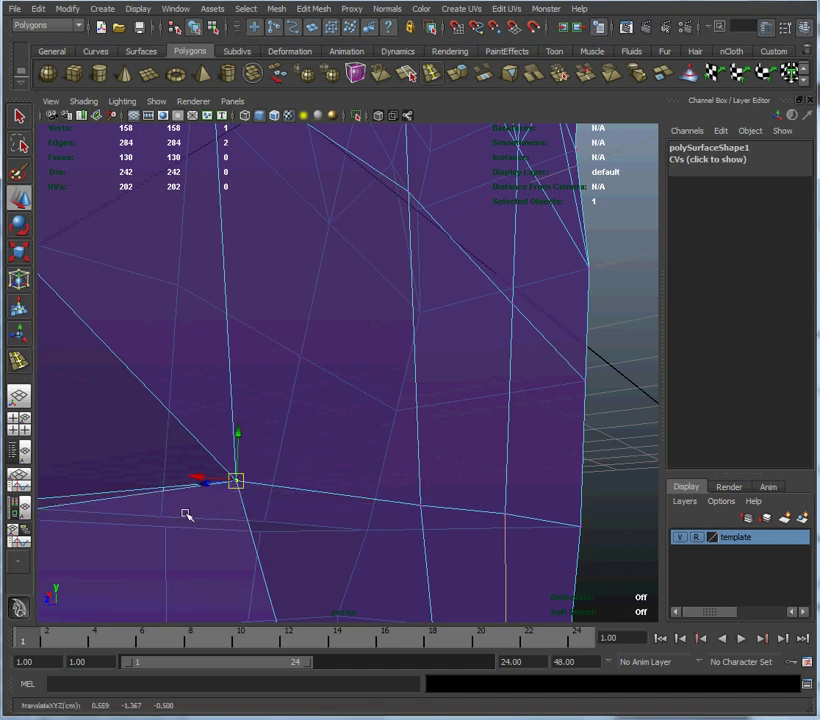
Step: Snap the wrist's front top corner on the thumb side onto the matching palm vertex
alt+drag(186, 515, 393, 518)
alt+right_drag(393, 518, 291, 485)
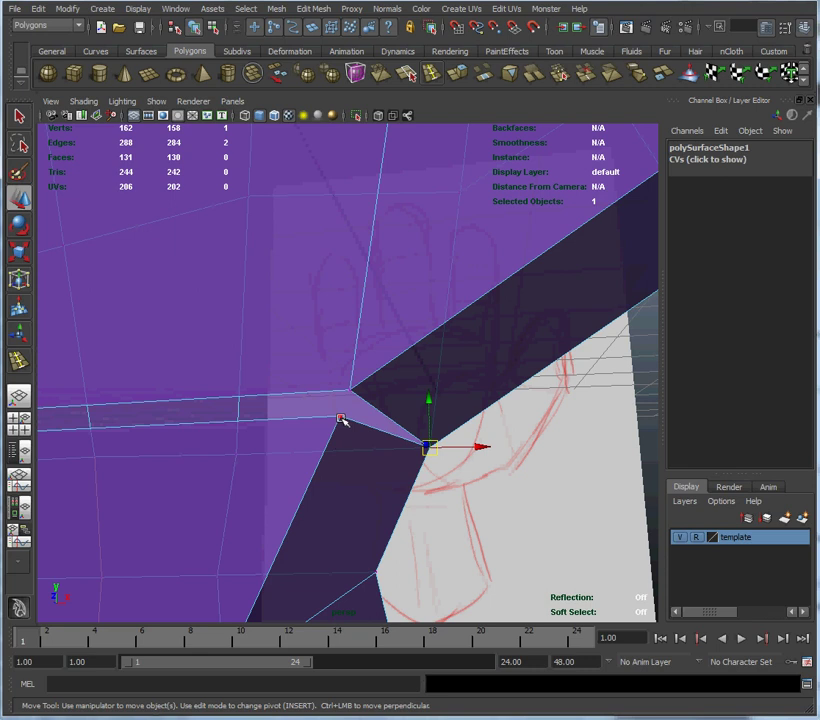
click(341, 418)
drag(341, 418, 352, 397)
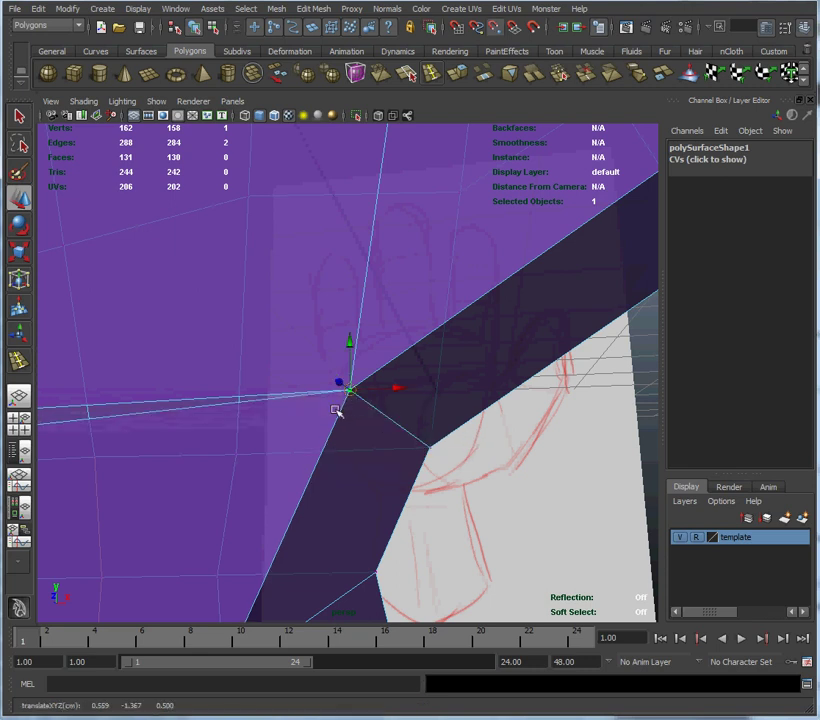
Step: On the front of the hand, snap the wrist's two inner top vertices onto the matching palm vertices
alt+drag(285, 445, 231, 449)
alt+middle_drag(231, 449, 225, 445)
alt+right_drag(225, 445, 210, 463)
alt+drag(242, 441, 235, 462)
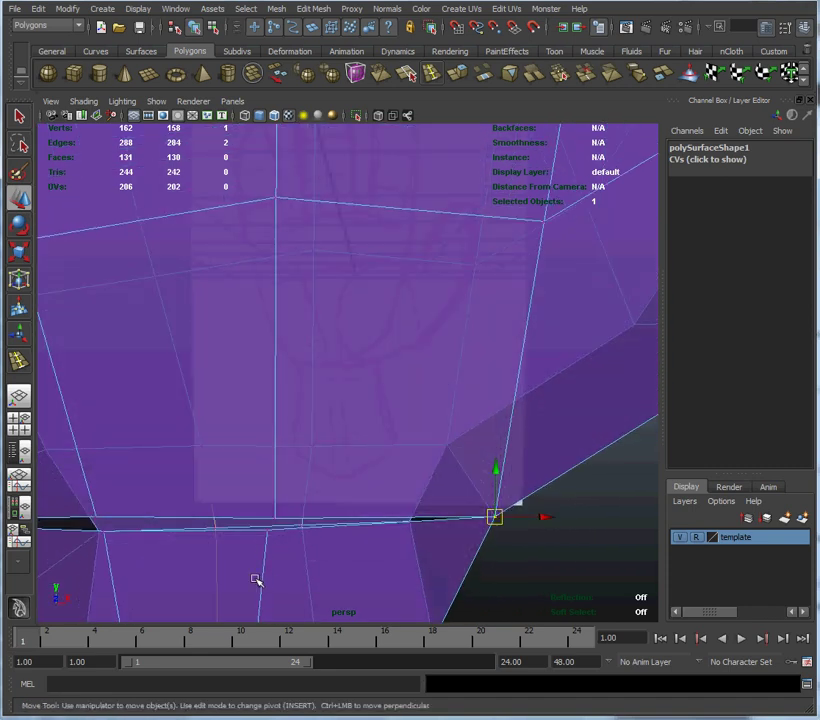
alt+drag(256, 580, 279, 465)
click(266, 477)
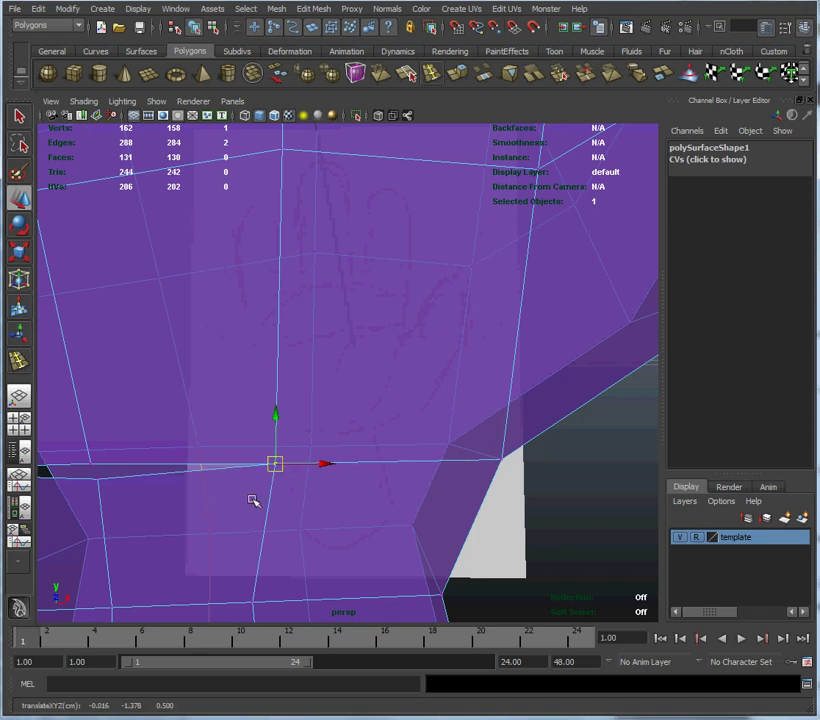
alt+right_drag(253, 500, 183, 450)
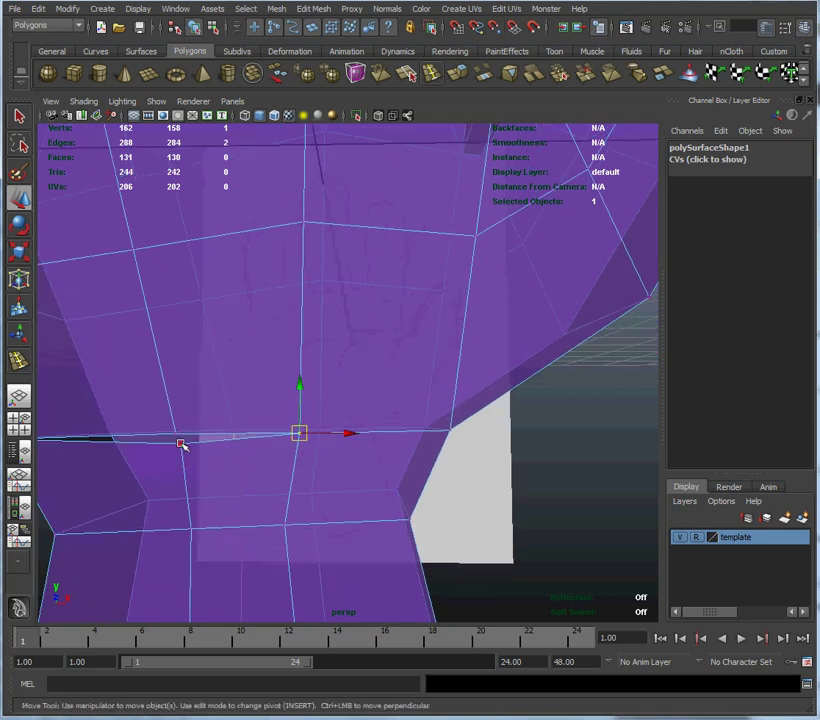
click(181, 444)
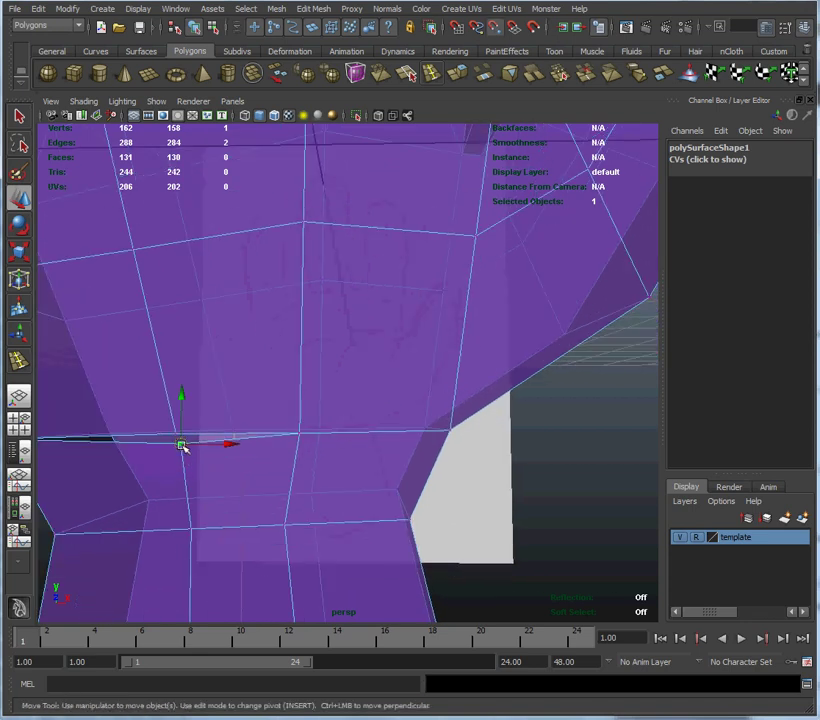
drag(184, 449, 176, 432)
Step: Try to shift the front corner vertex at the base of the finger nearest the thumb slightly downward
alt+drag(145, 485, 194, 480)
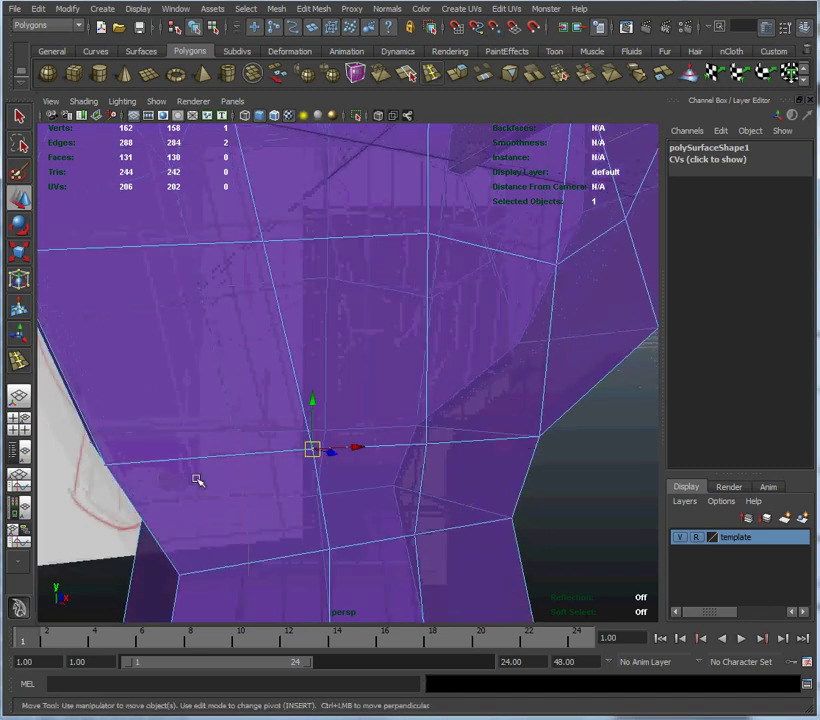
alt+right_drag(194, 480, 280, 454)
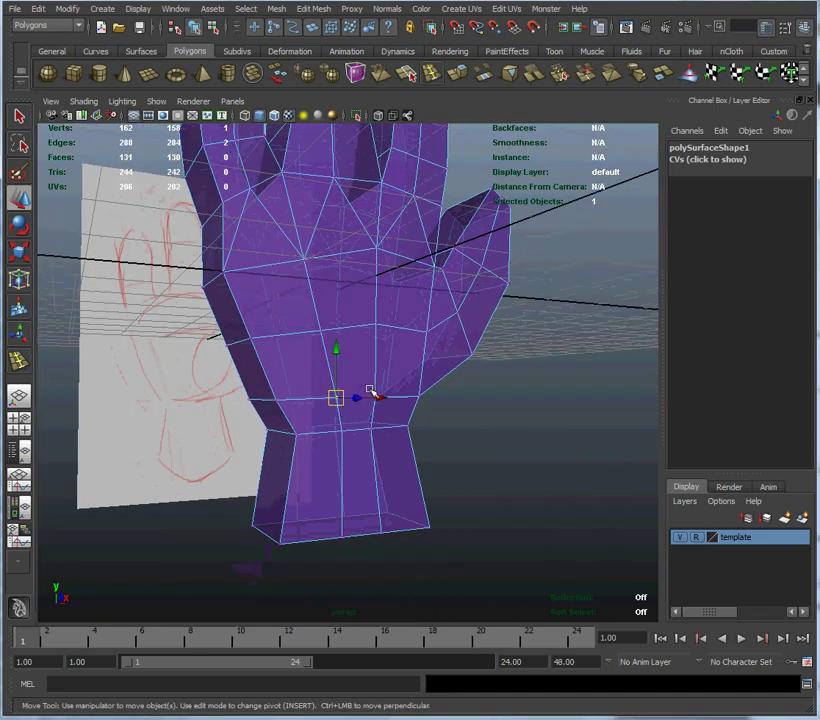
alt+drag(372, 390, 275, 385)
alt+right_drag(280, 345, 367, 561)
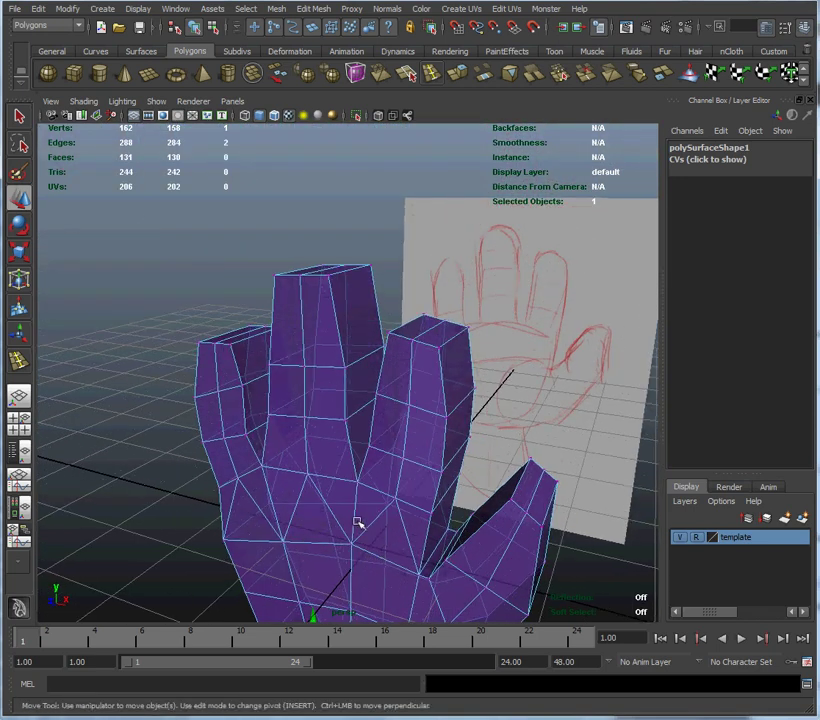
alt+right_drag(268, 524, 375, 490)
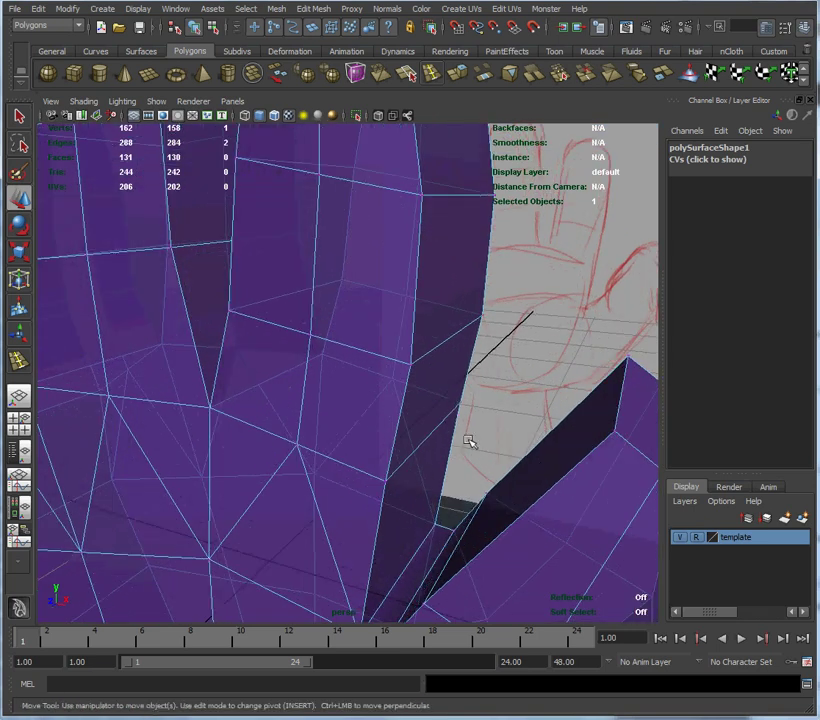
click(452, 511)
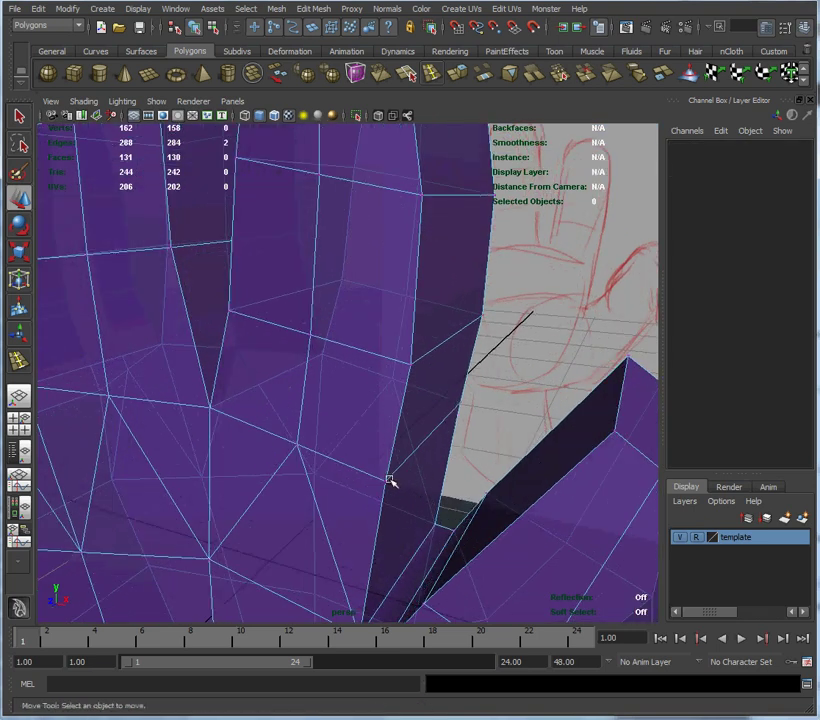
click(387, 482)
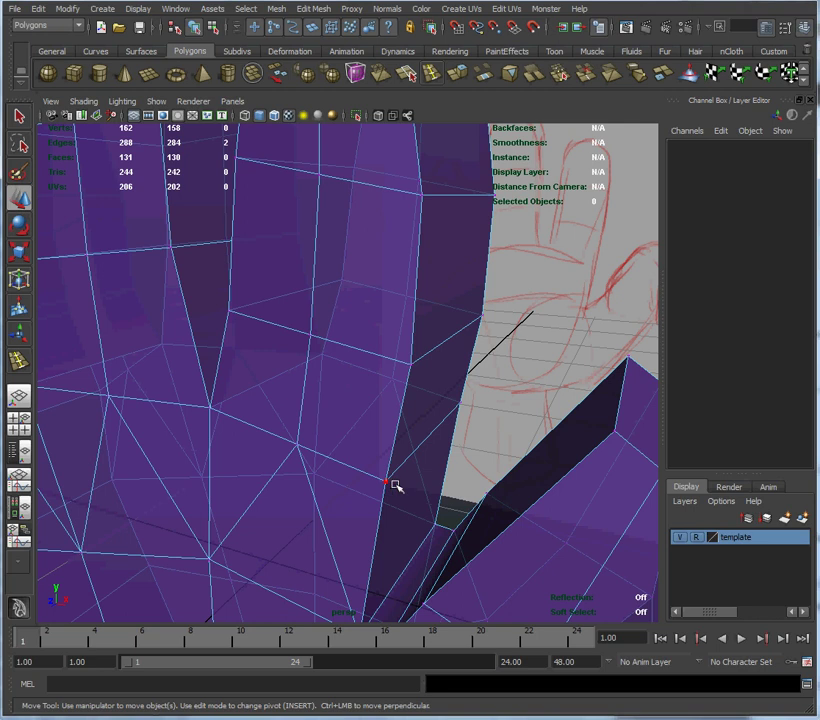
click(388, 483)
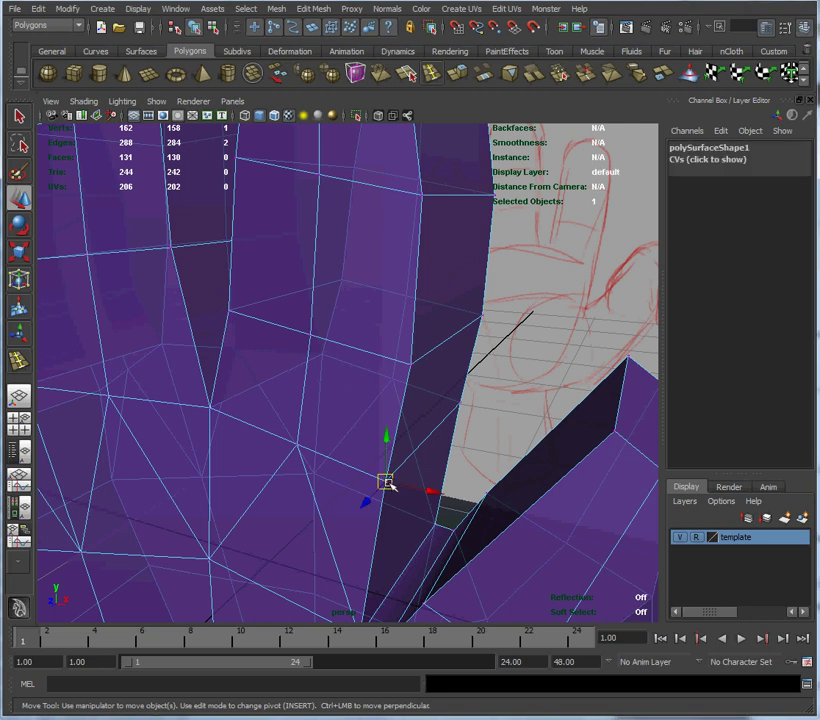
drag(386, 482, 382, 519)
key(ctrl+z)
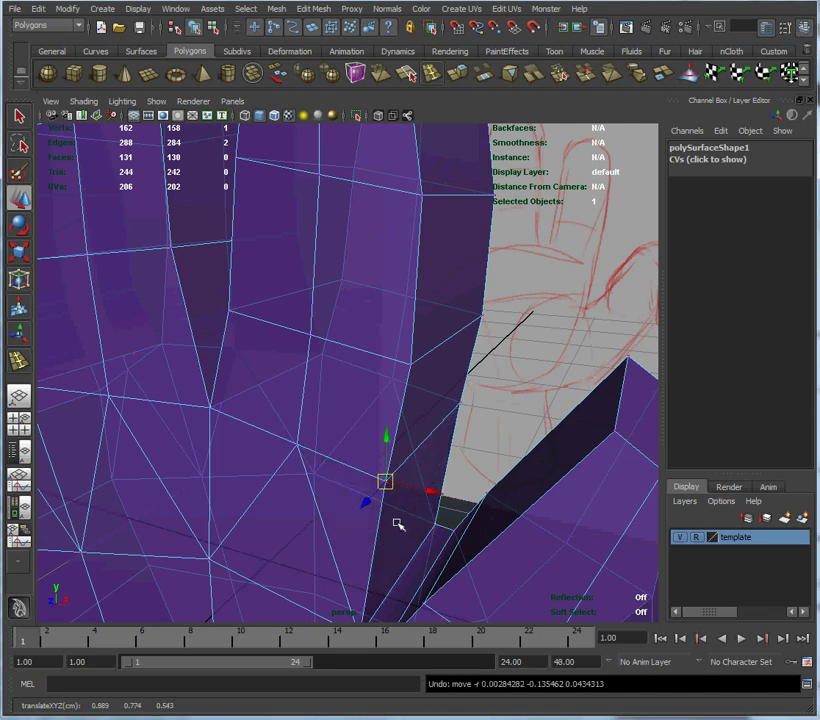
Step: Merge the overlapping vertices of the whole hand mesh in object mode and clear the selection
alt+right_drag(398, 524, 223, 381)
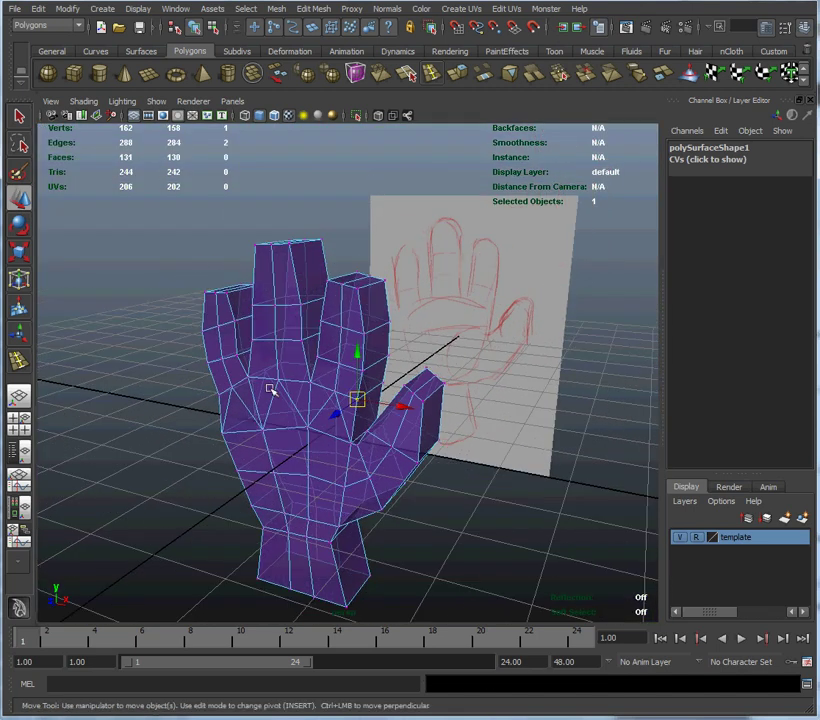
right_drag(272, 390, 298, 386)
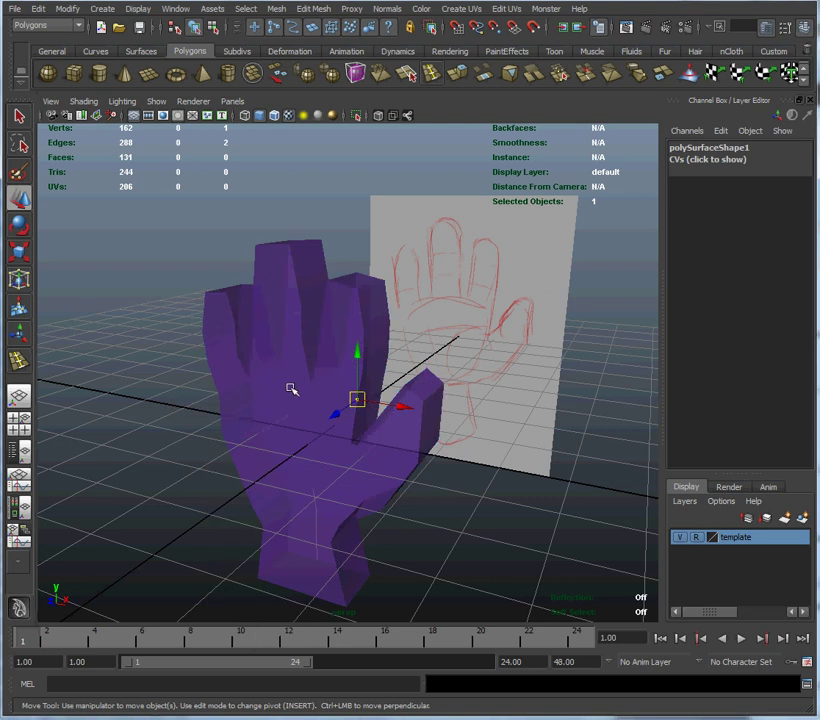
click(295, 384)
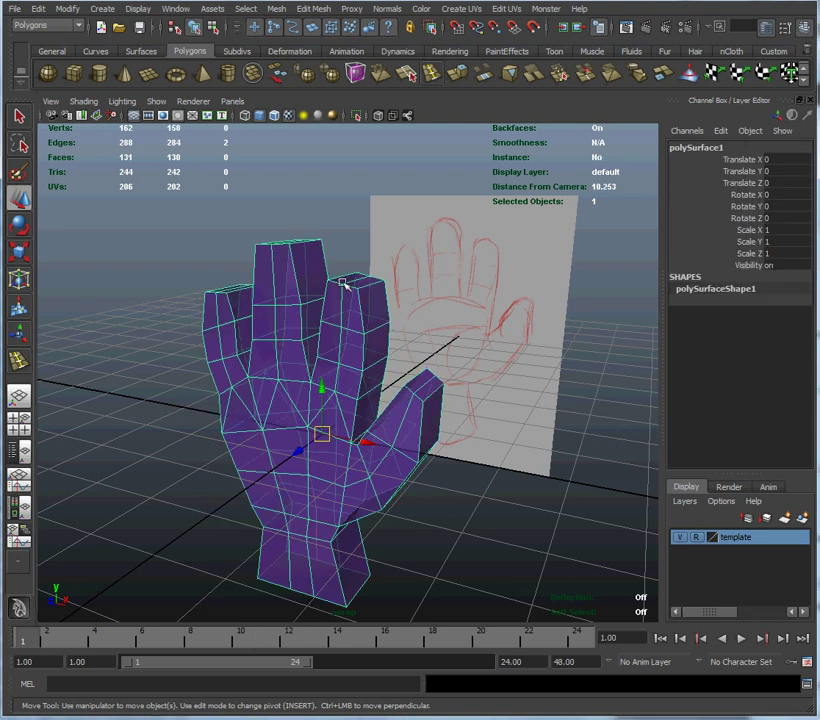
click(314, 9)
mouse_move(277, 10)
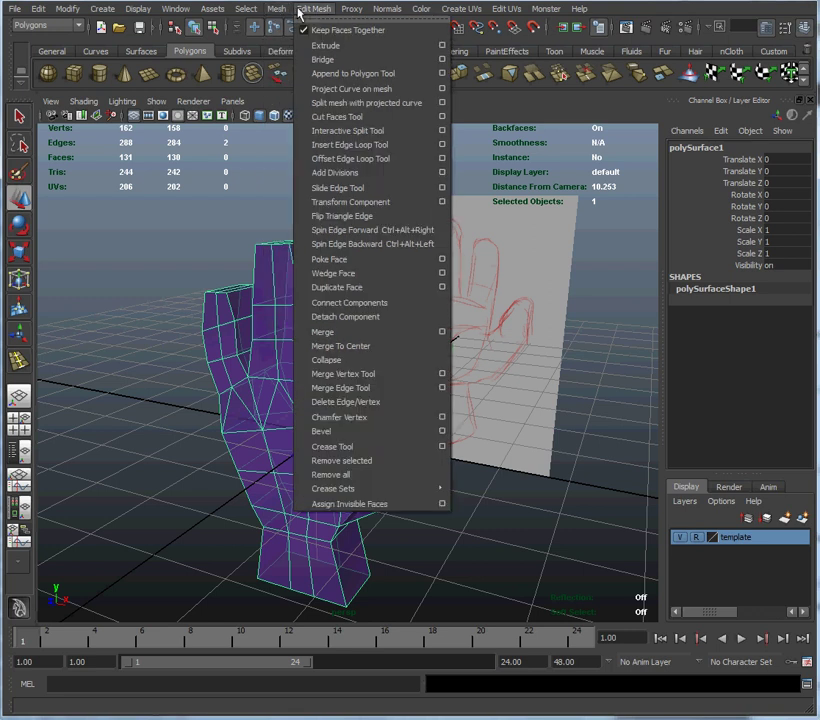
click(385, 335)
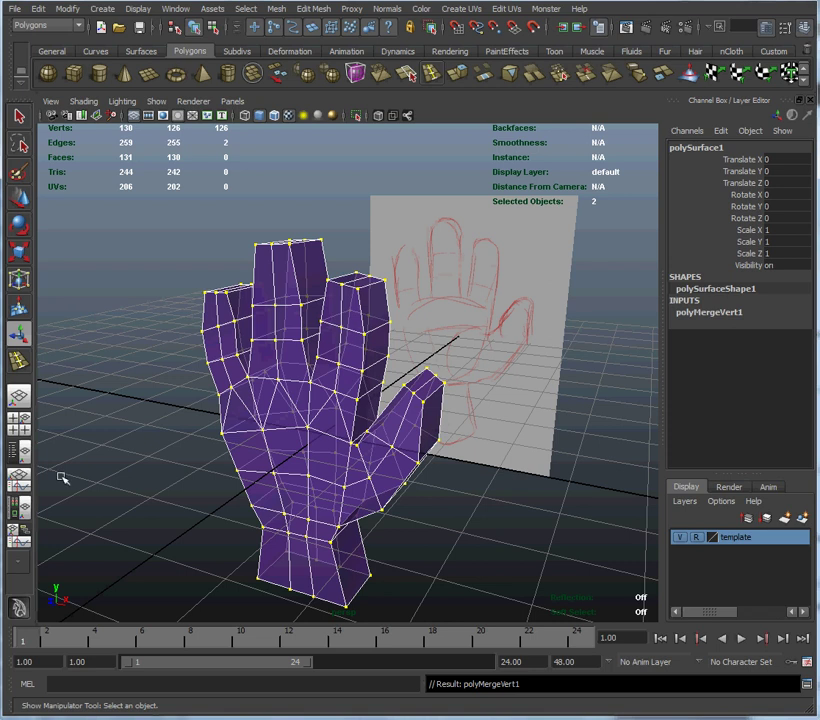
drag(146, 417, 82, 482)
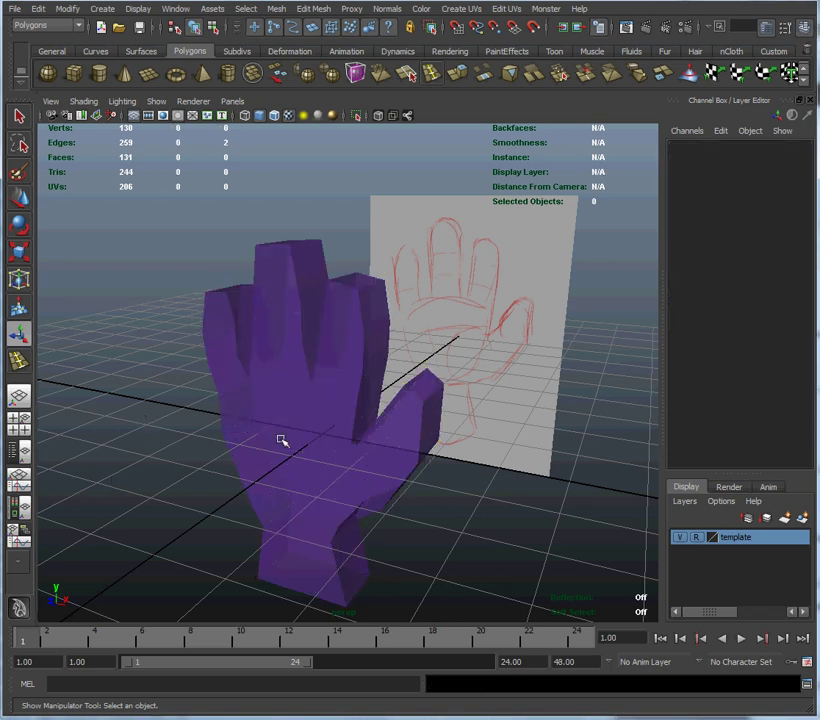
Step: In vertex mode, move the back vertex near the base of the finger nearest the thumb outward and slightly up
alt+right_drag(222, 395, 418, 409)
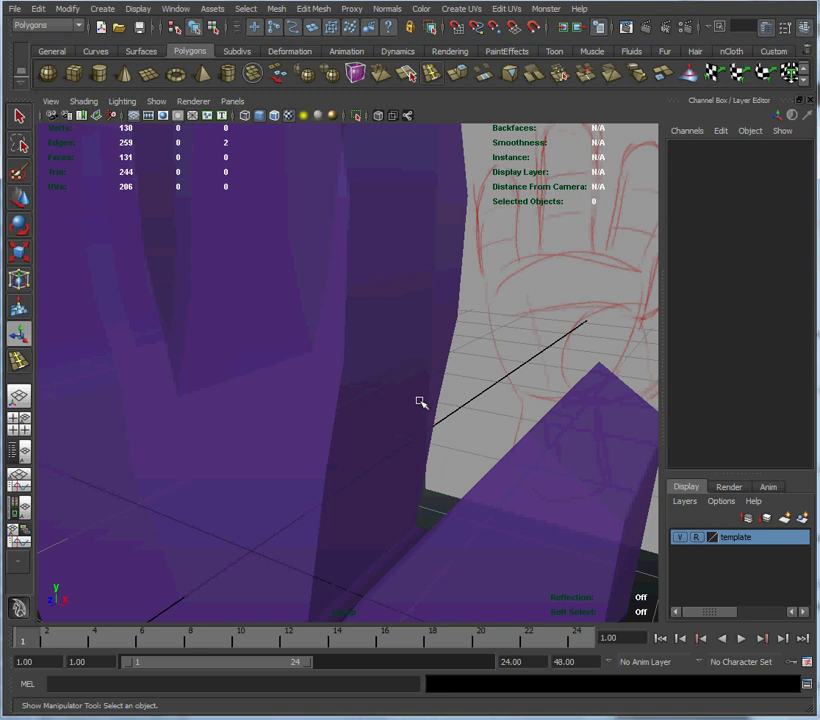
click(420, 402)
right_drag(420, 402, 364, 393)
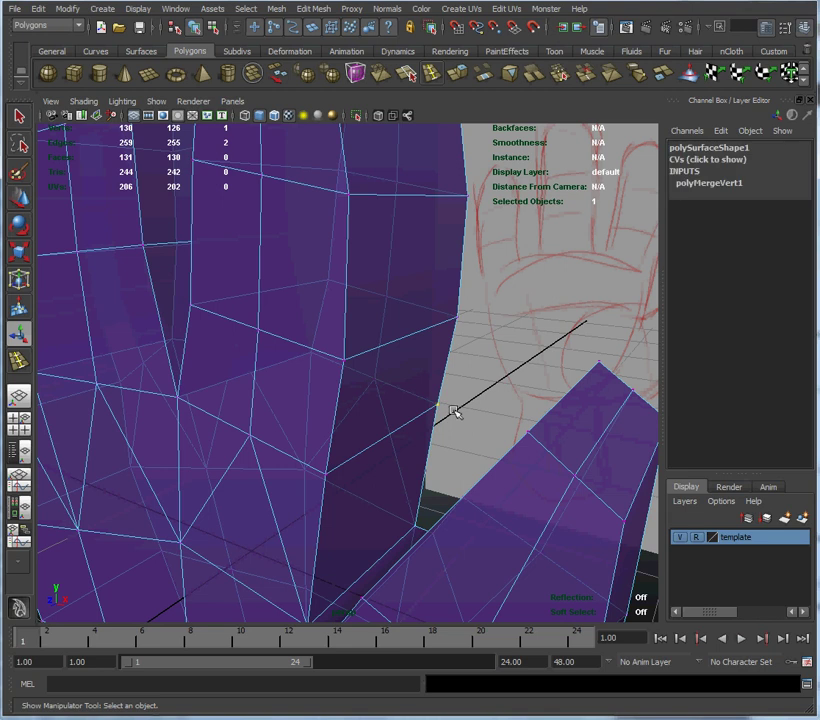
key(w)
drag(441, 406, 457, 395)
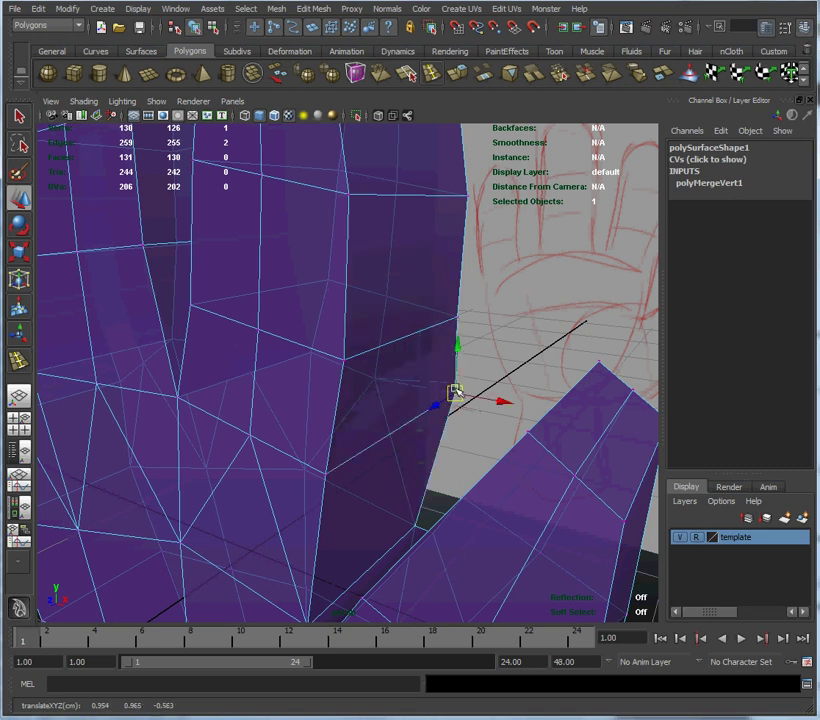
Step: Undo the last vertex move, clear the selection and save the scene
key(ctrl+z)
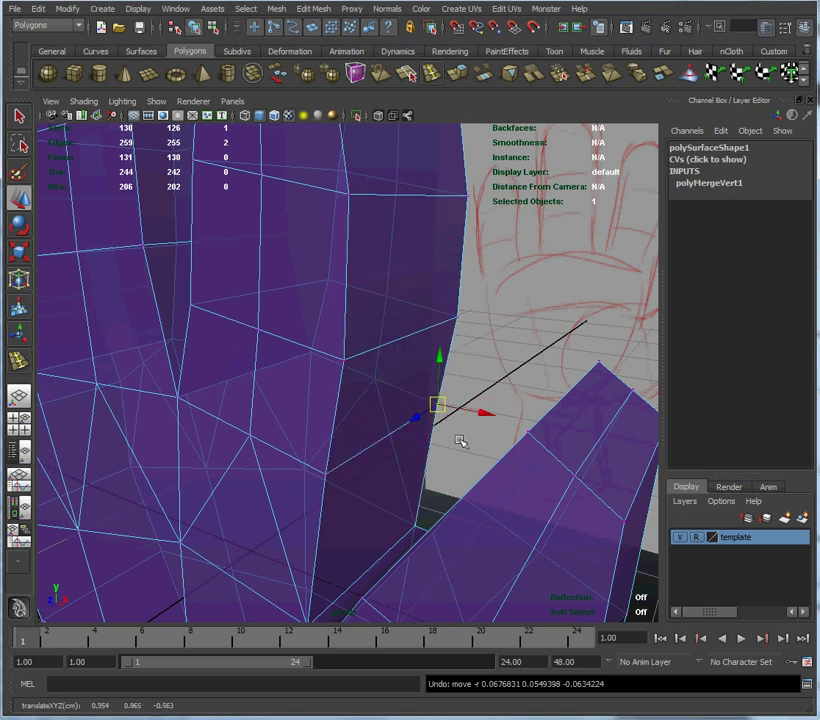
alt+right_drag(460, 441, 240, 397)
alt+drag(240, 397, 315, 361)
click(443, 386)
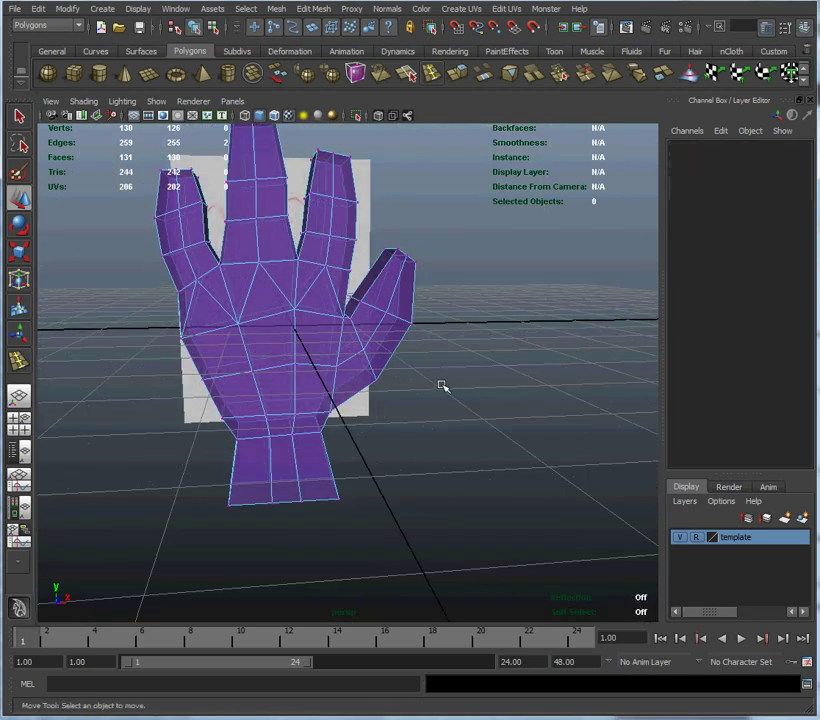
key(ctrl+s)
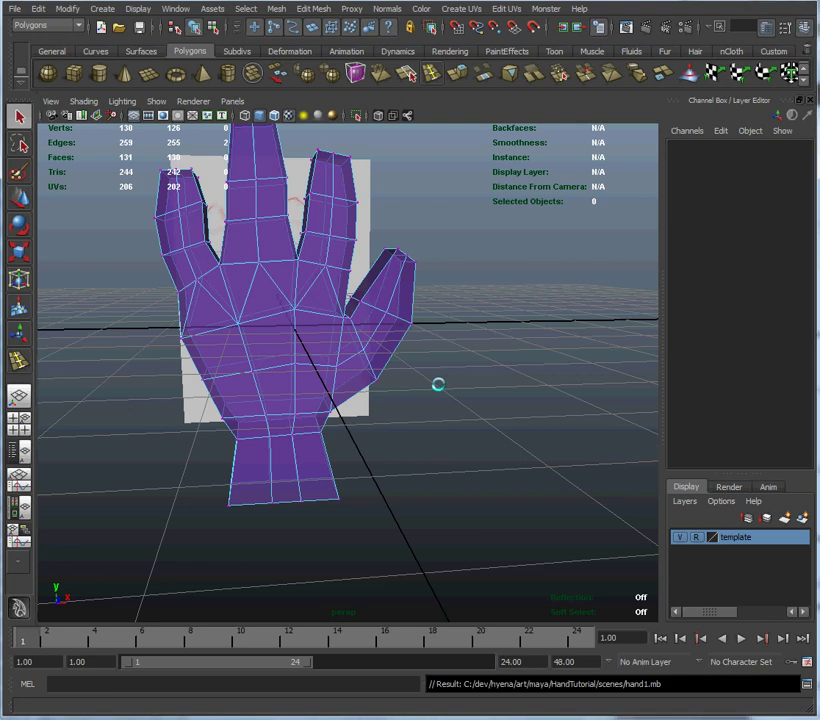
Step: In the front view, round the middle fingertip to the sketch by raising its centre vertices and moving its corner vertices outward and down
alt+drag(203, 388, 321, 437)
mouse_move(249, 389)
alt+mouse_down()
mouse_move(170, 364)
mouse_move(156, 384)
mouse_move(191, 397)
mouse_move(265, 390)
mouse_move(278, 359)
mouse_move(257, 368)
alt+mouse_up()
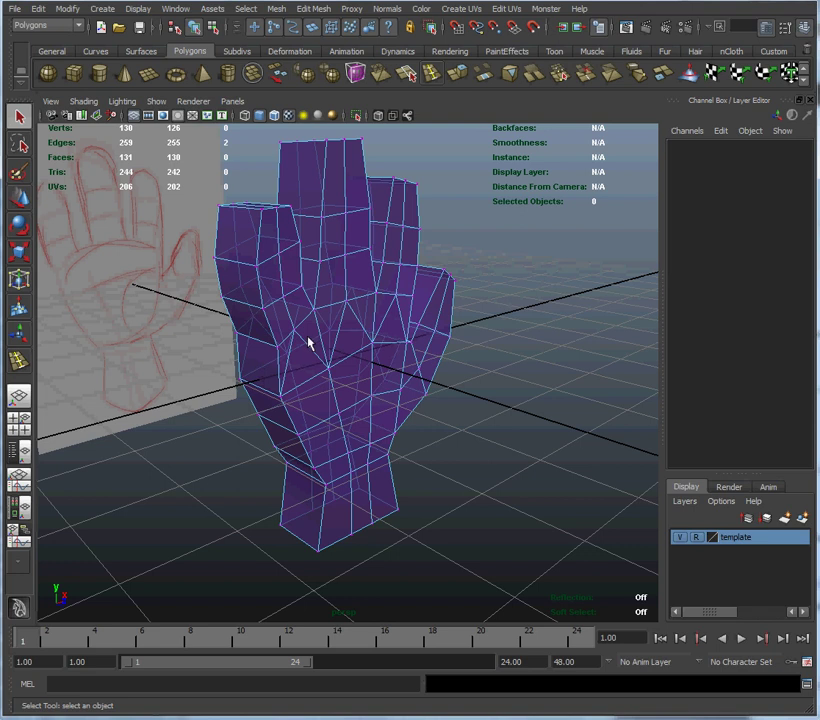
key(space)
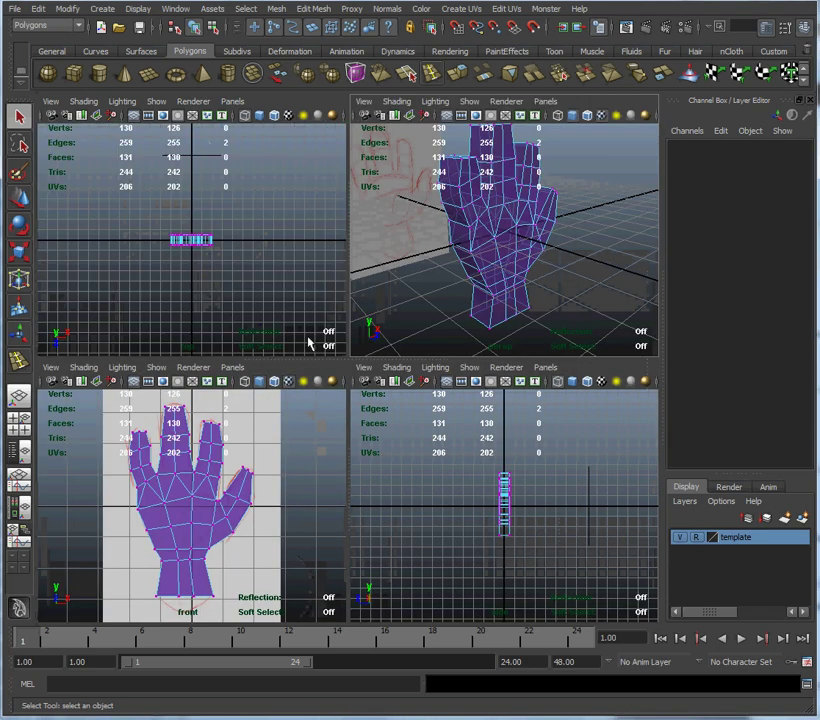
key(space)
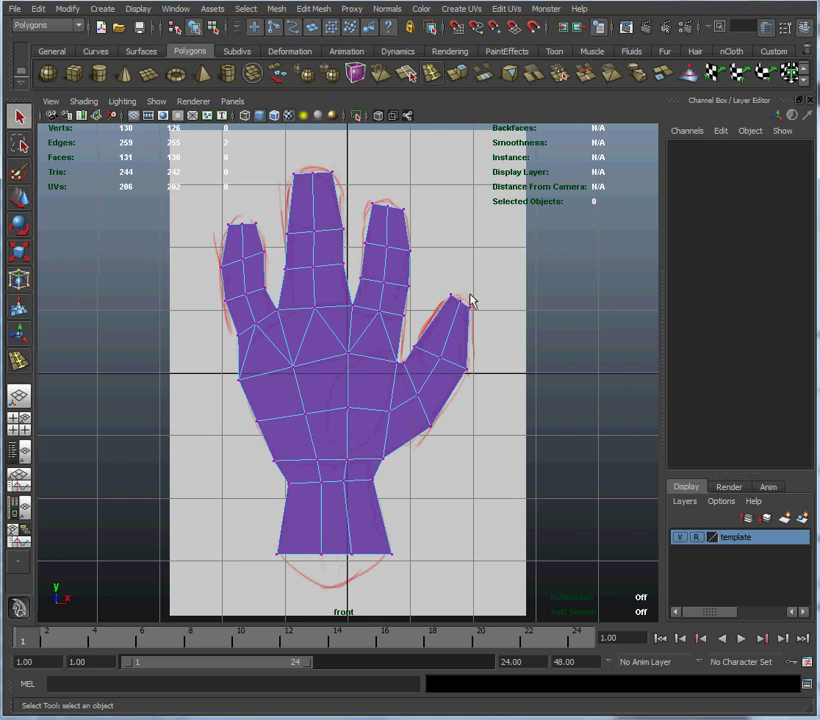
click(317, 184)
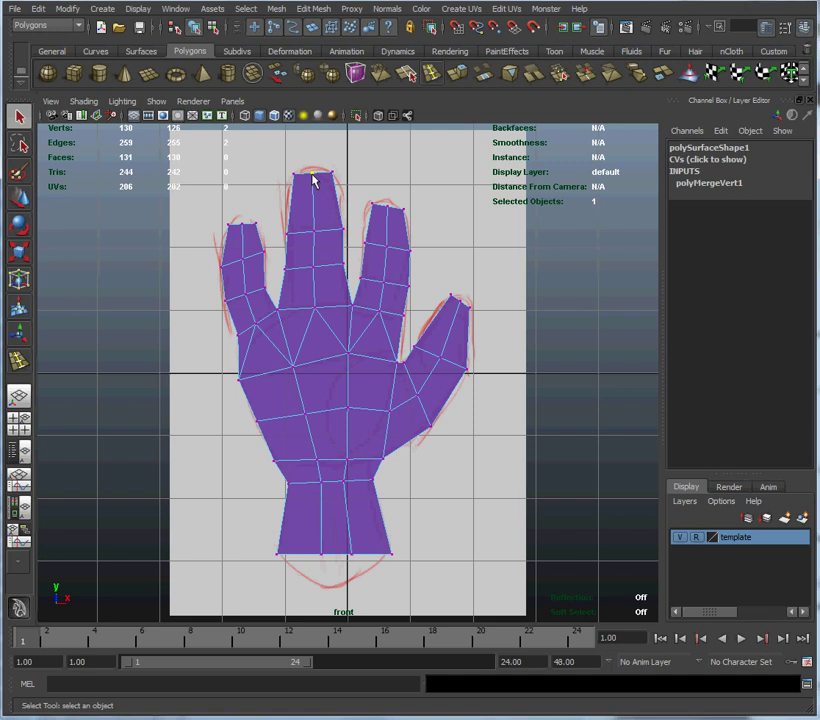
key(w)
drag(313, 174, 313, 164)
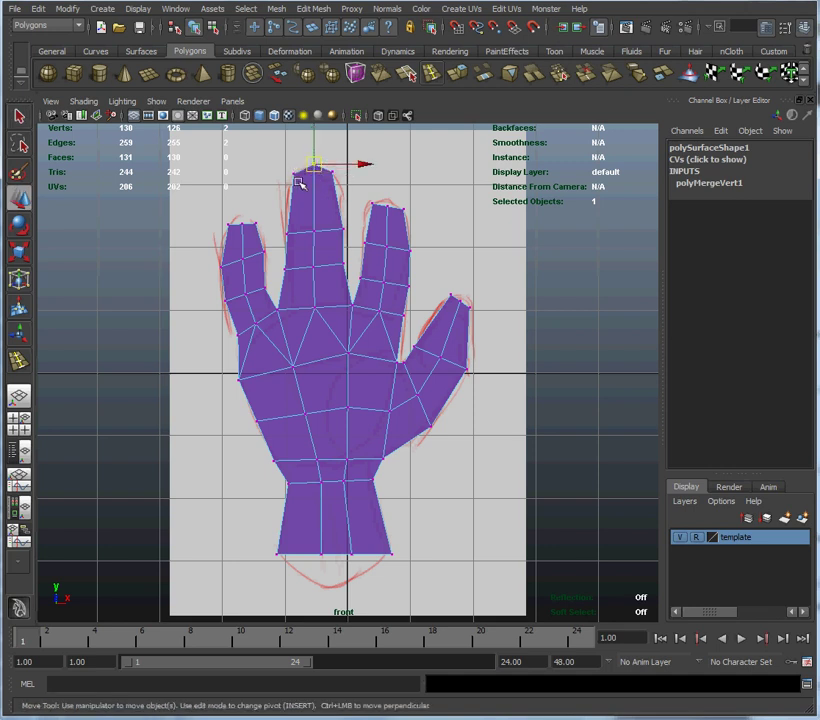
click(294, 177)
drag(294, 177, 296, 182)
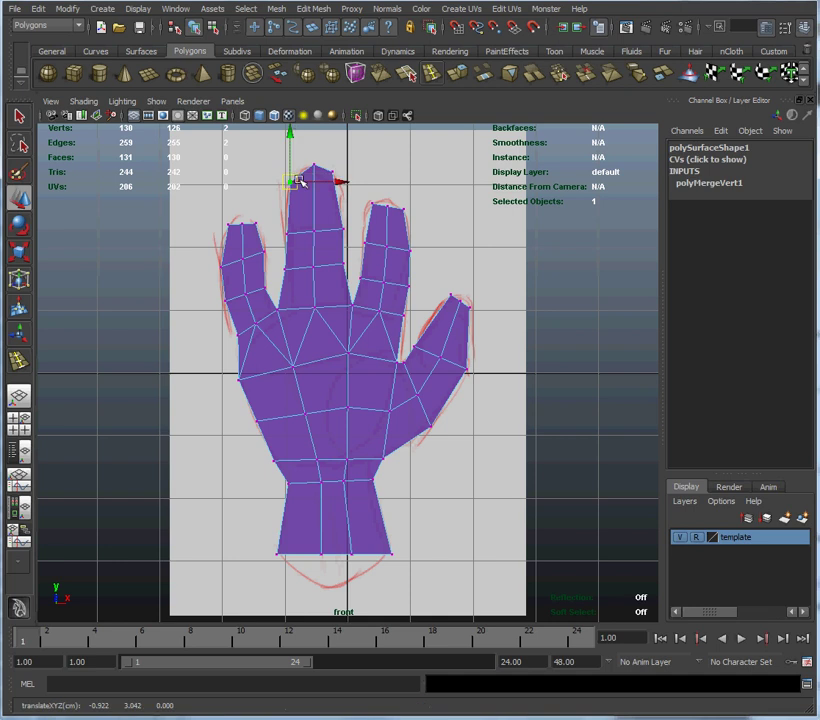
click(331, 174)
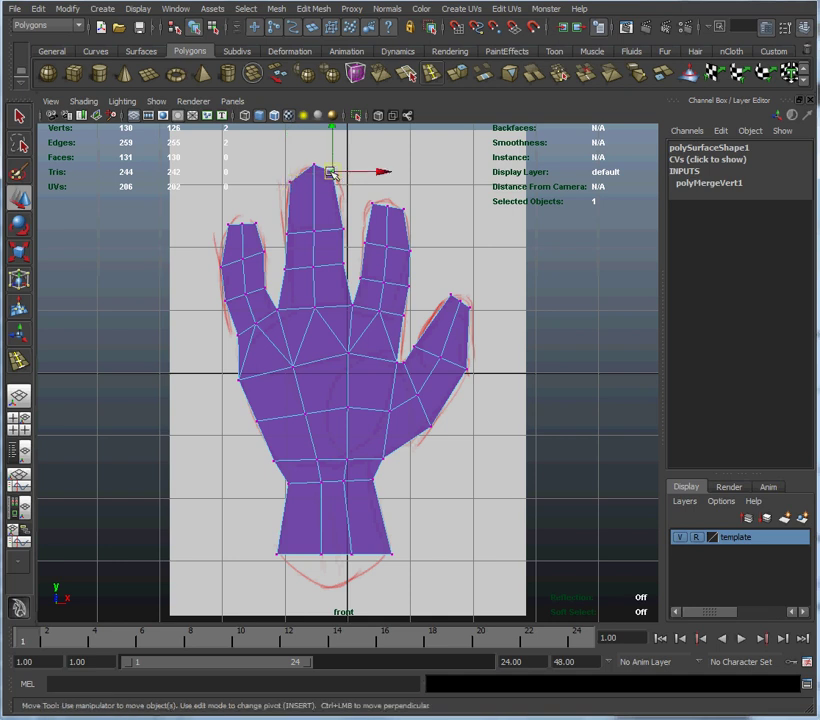
drag(331, 174, 338, 180)
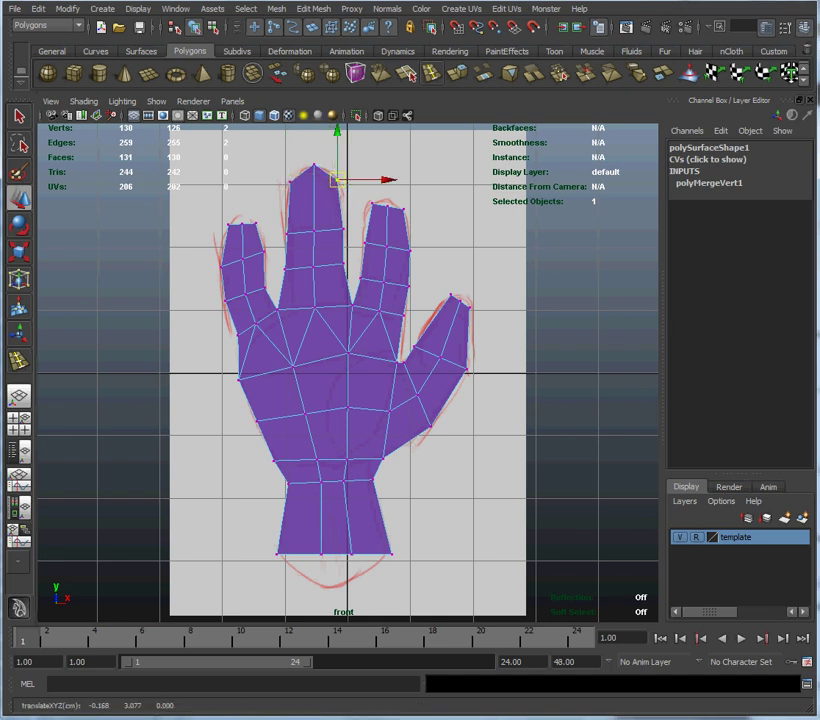
Step: Increase the transparency of the modelColor material slightly so the reference sketch shows through the hand
key(ctrl+a)
drag(771, 327, 557, 181)
click(449, 250)
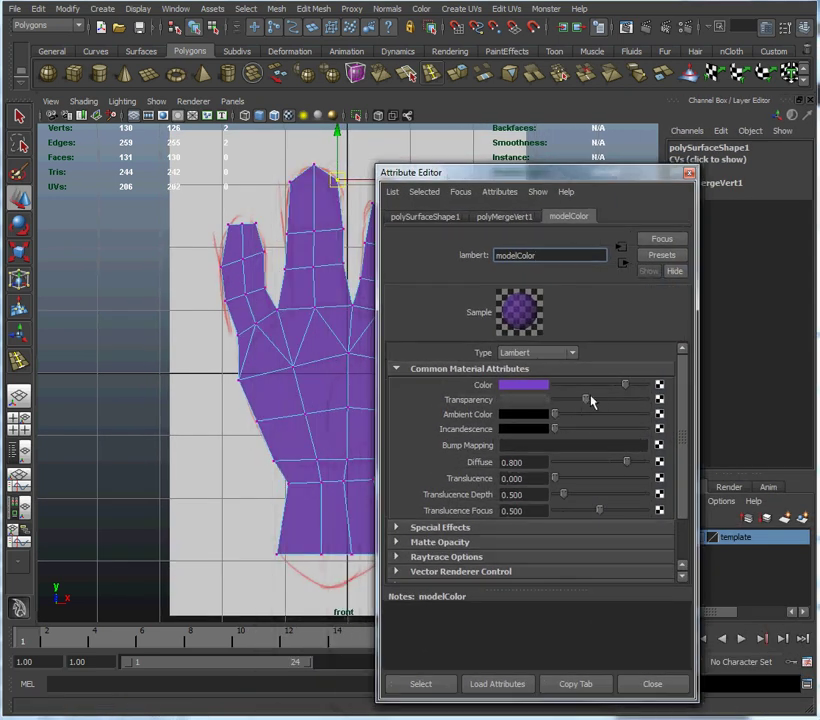
drag(591, 400, 600, 399)
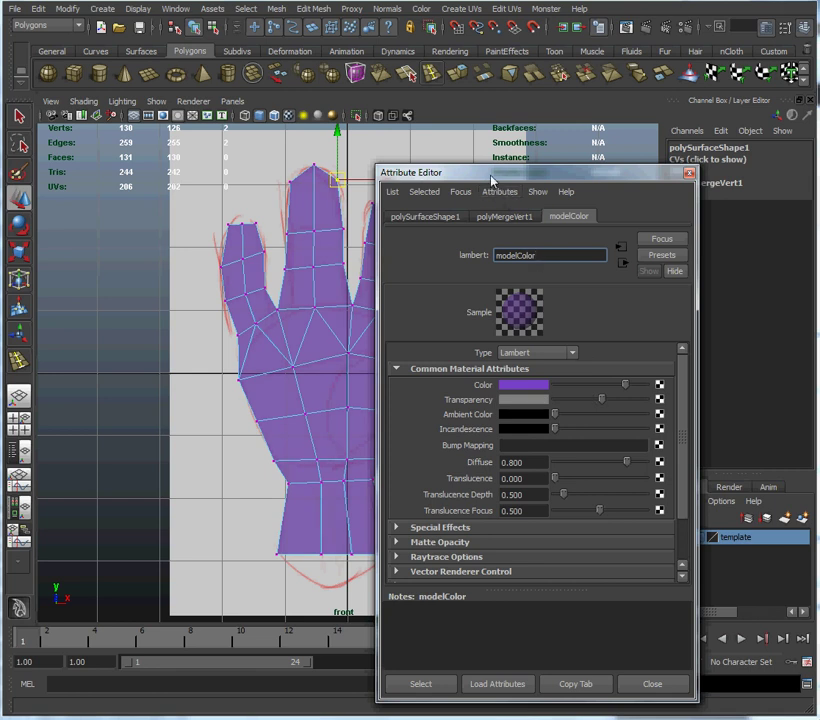
drag(491, 181, 819, 234)
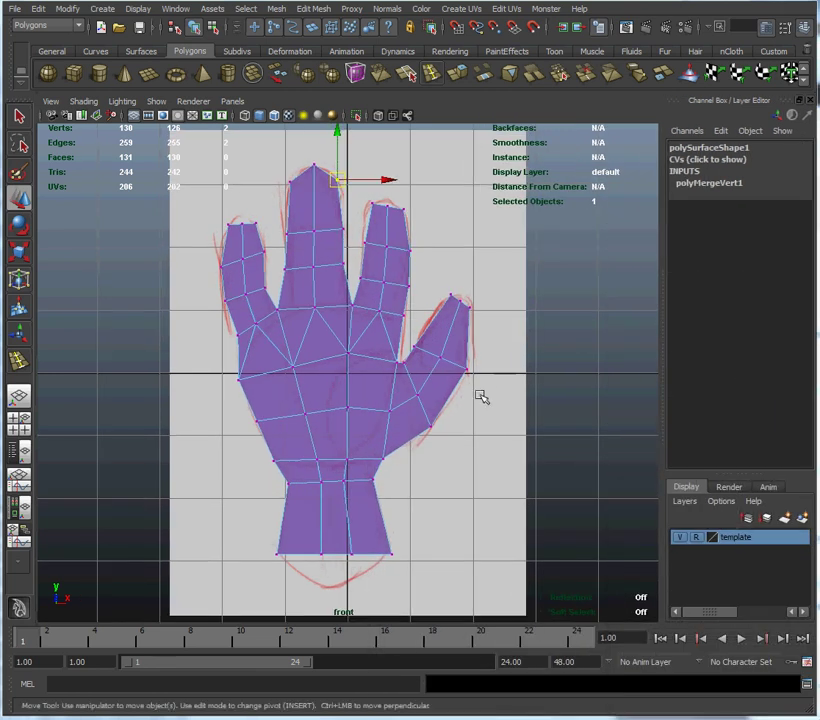
Step: Raise the centre tip vertices of the little finger and of the finger nearest the thumb to the sketch outline
click(244, 223)
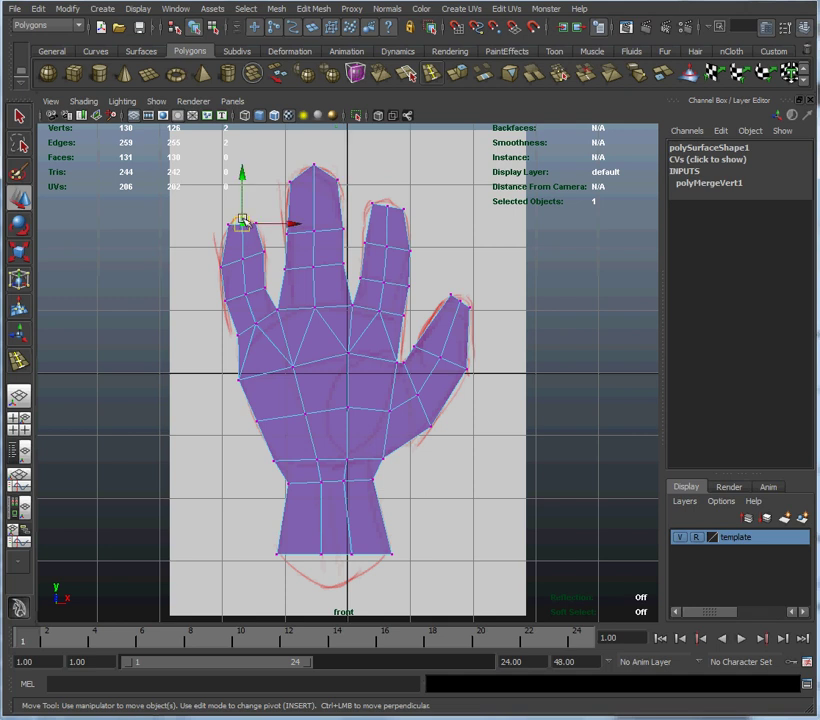
drag(244, 223, 246, 215)
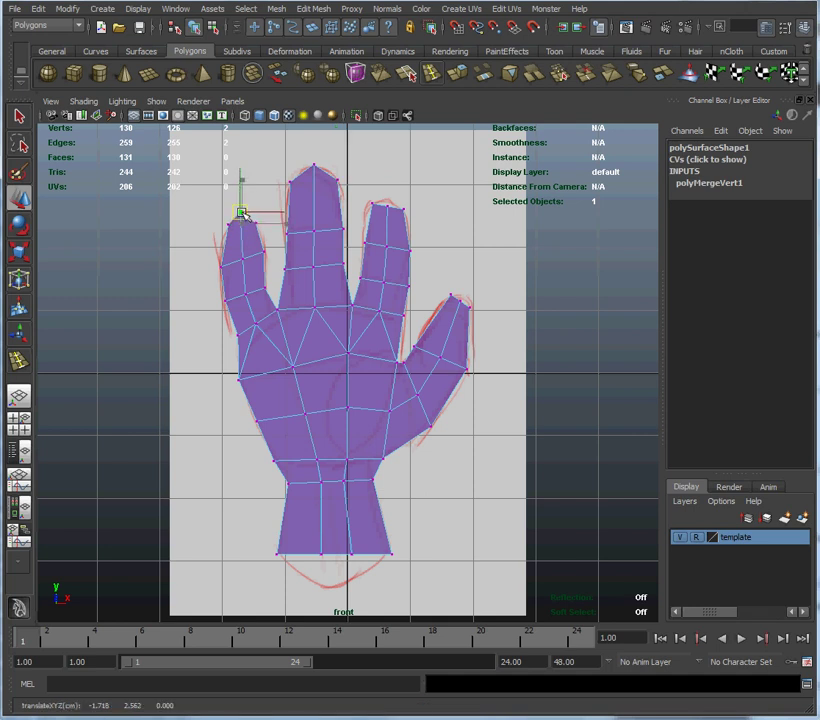
click(385, 207)
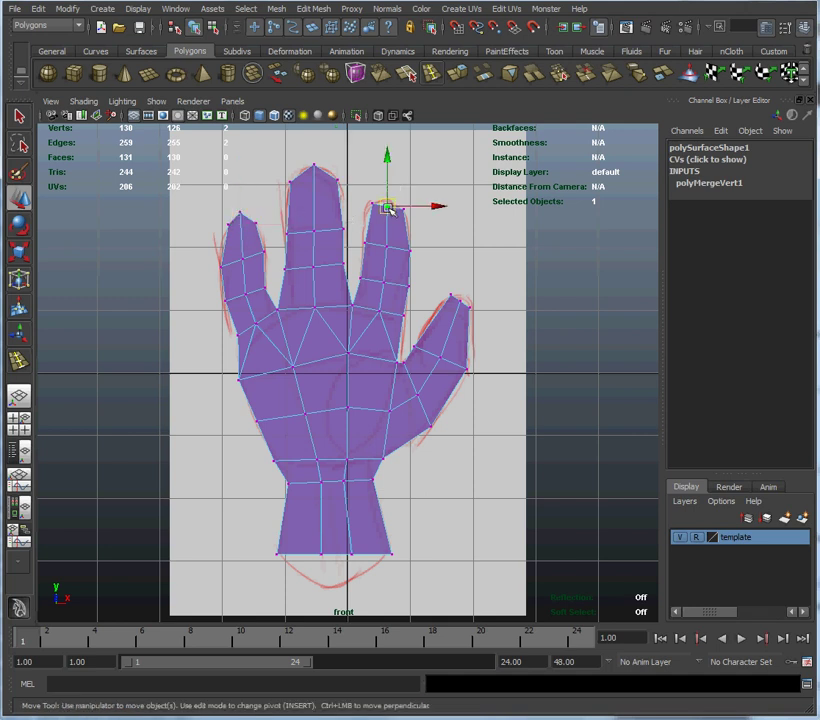
drag(386, 204, 387, 197)
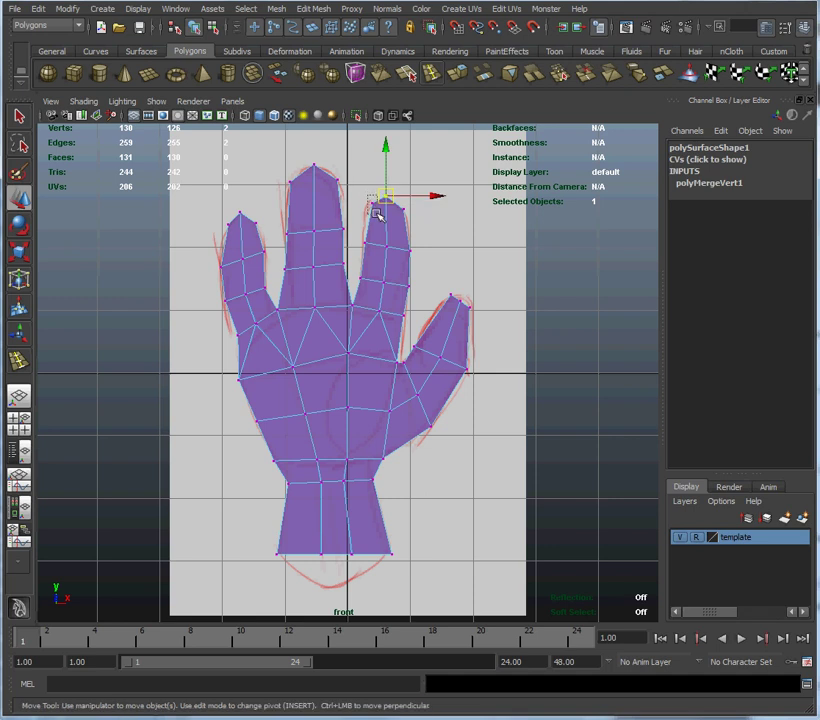
Step: Move the tip corners of the finger nearest the thumb outward and down, and reshape the thumb's tip vertices to the sketch
click(374, 205)
drag(375, 207, 371, 211)
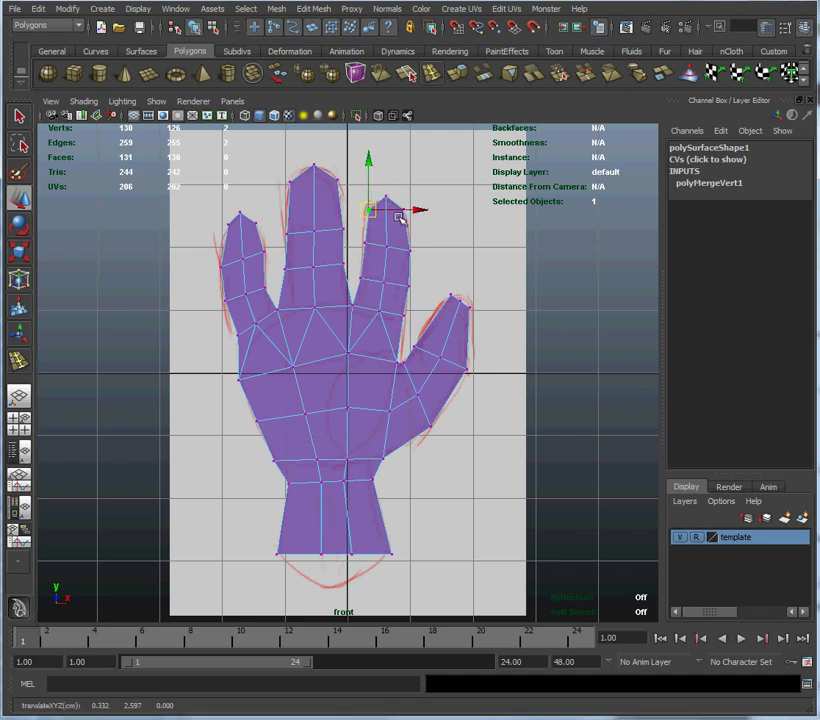
click(403, 213)
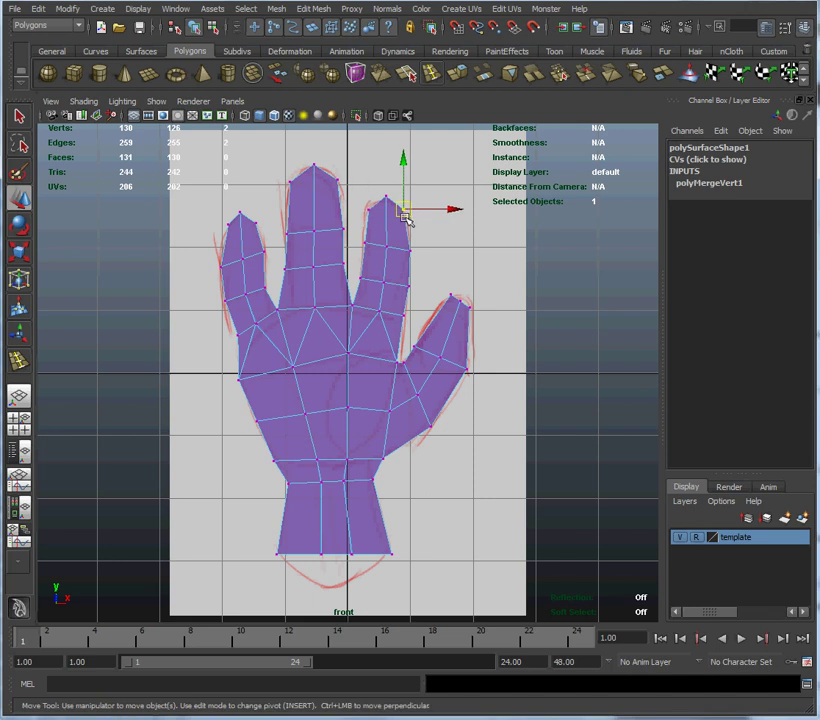
drag(408, 218, 413, 222)
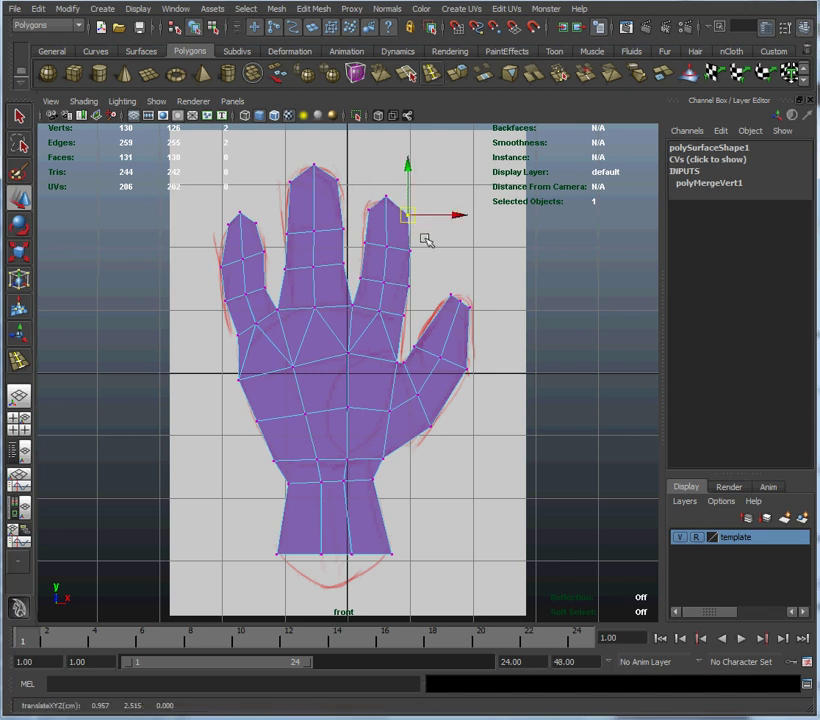
click(451, 298)
drag(451, 298, 476, 314)
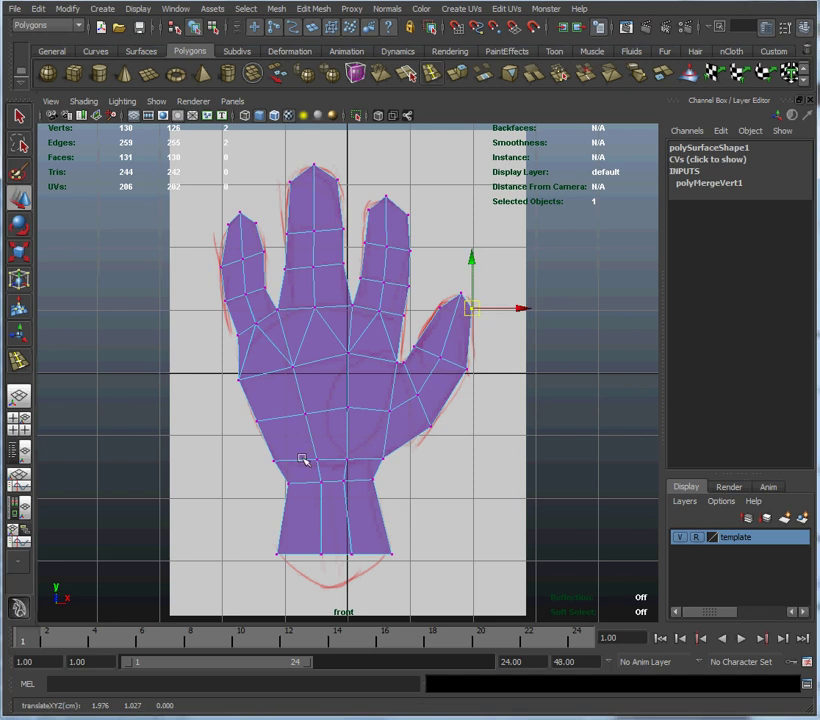
Step: Nudge the palm's lower edge vertices on the little-finger side outward and raise the wrist's top row of vertices toward the palm
click(257, 421)
drag(257, 421, 253, 421)
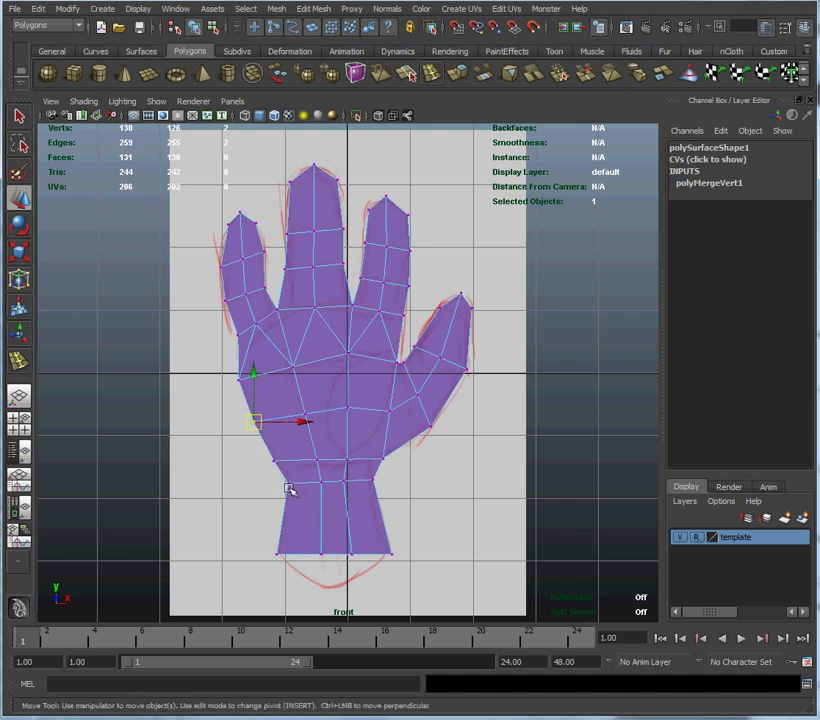
click(288, 484)
drag(288, 484, 290, 477)
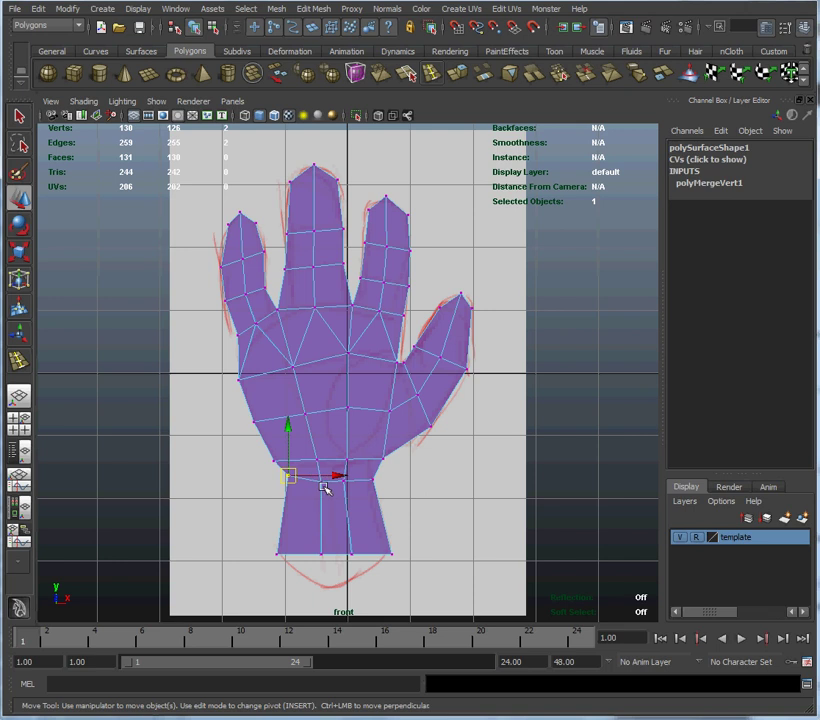
click(322, 485)
drag(322, 484, 320, 477)
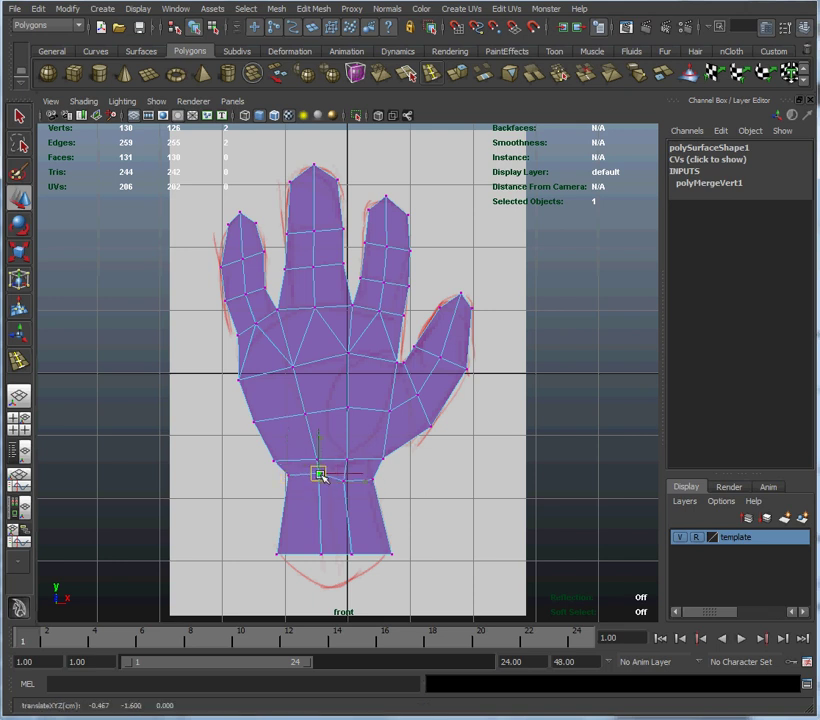
click(343, 482)
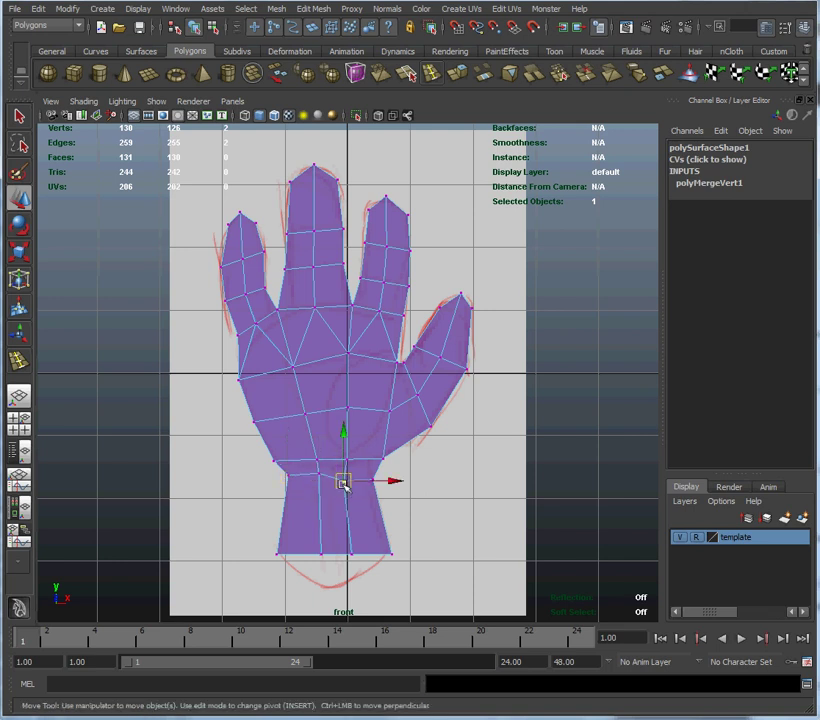
drag(343, 482, 374, 476)
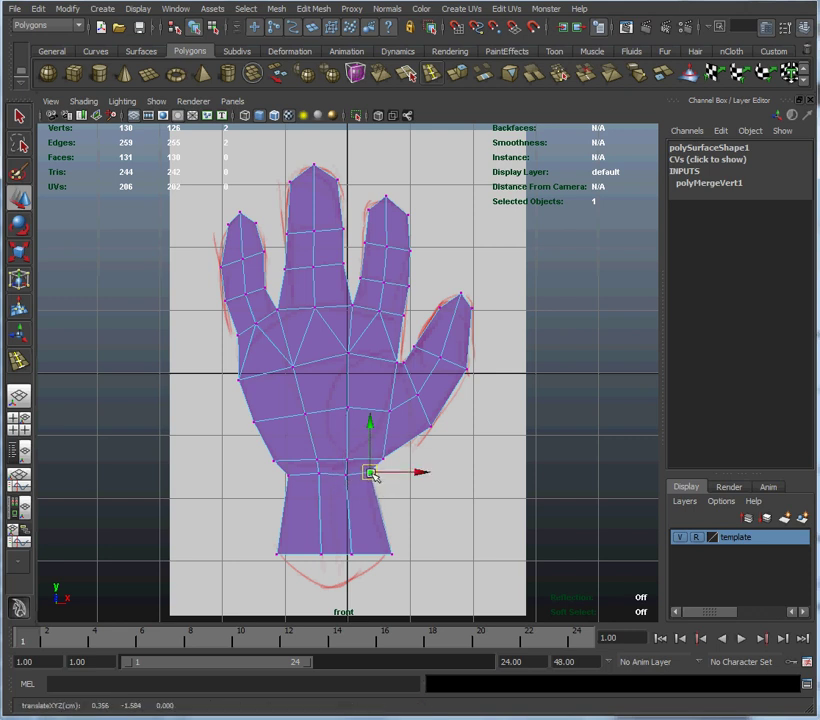
Step: Shift the two central vertex pairs of the lower palm row toward the little-finger side, then clear the selection
click(348, 408)
drag(348, 406, 335, 406)
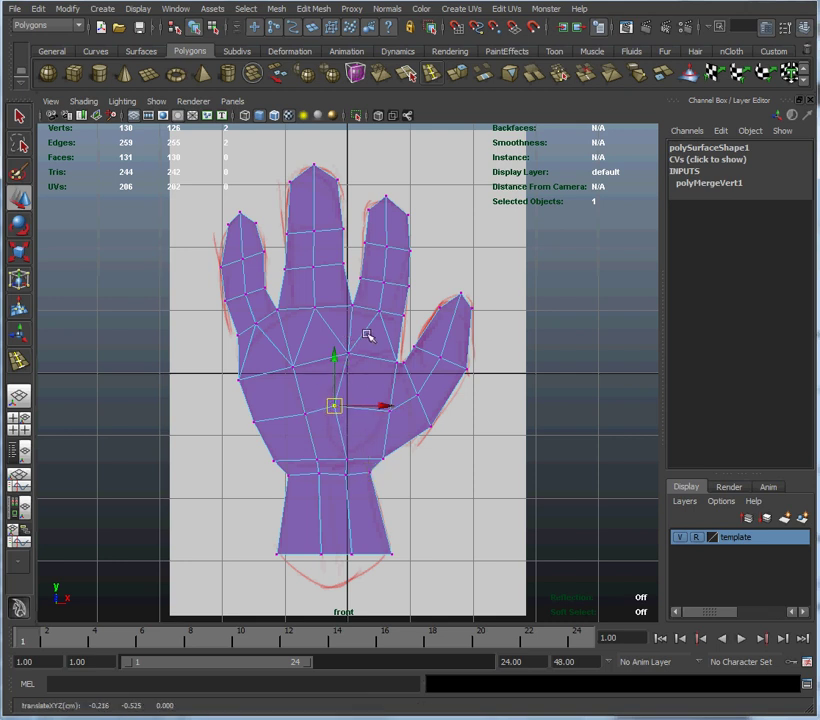
click(308, 415)
drag(309, 416, 300, 410)
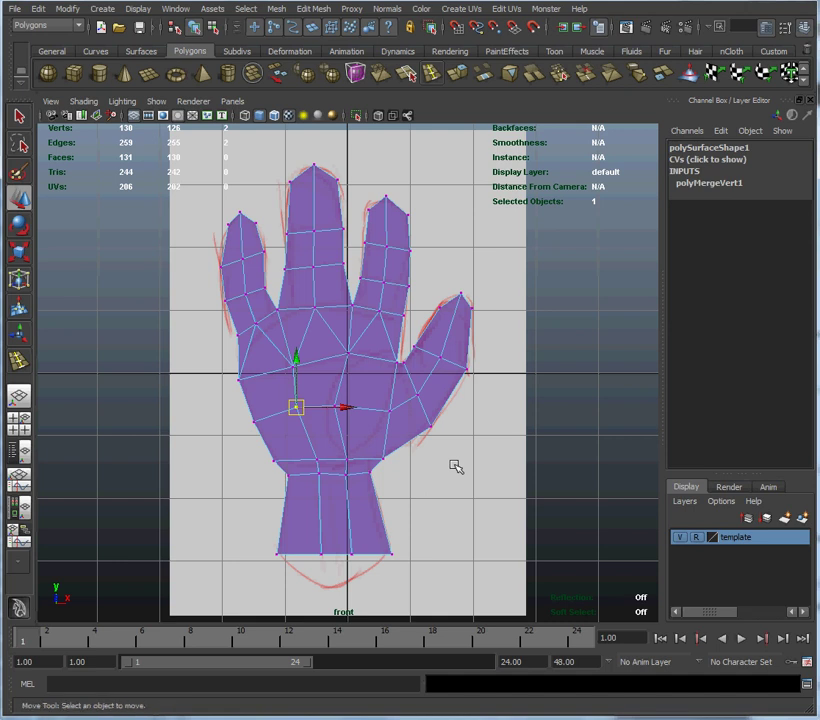
click(456, 467)
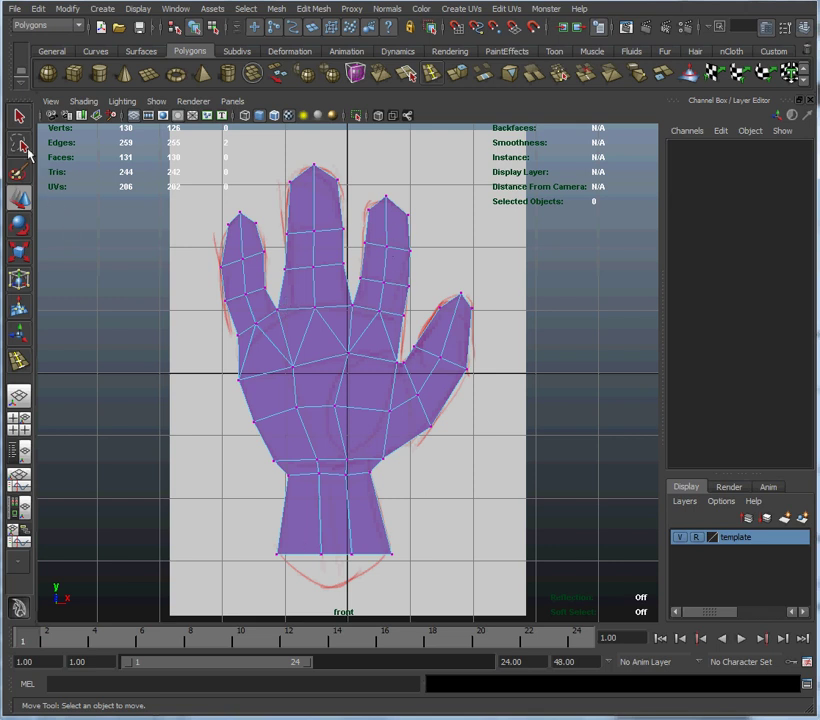
Step: Lasso-select all interior vertices along the middle of the fingers, thumb, palm and wrist, leaving out the silhouette vertices
click(20, 146)
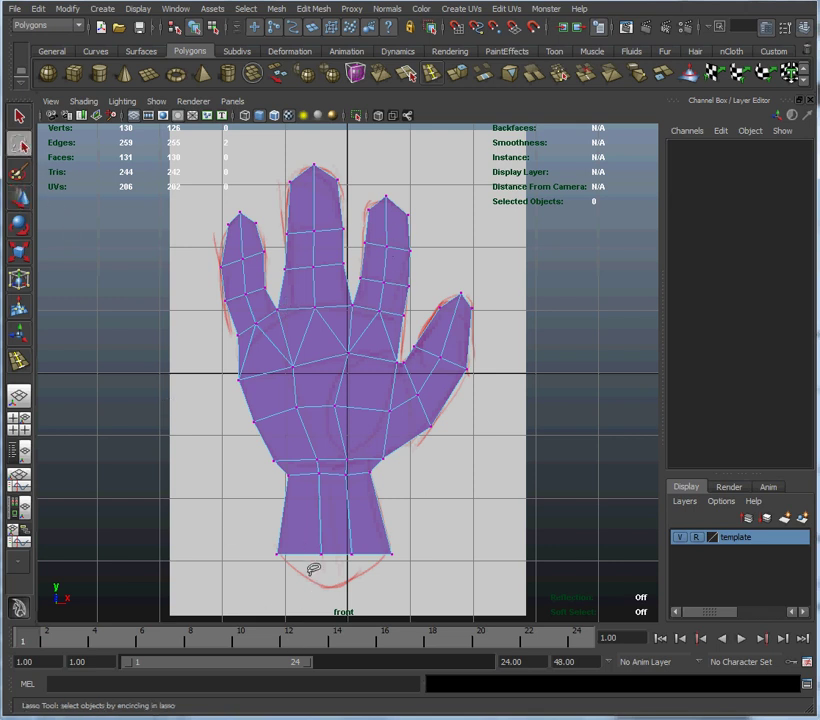
mouse_move(313, 574)
mouse_down()
mouse_move(284, 418)
mouse_move(284, 354)
mouse_move(246, 315)
mouse_move(234, 251)
mouse_move(240, 232)
mouse_move(250, 238)
mouse_move(267, 299)
mouse_move(286, 322)
mouse_move(303, 277)
mouse_move(296, 234)
mouse_move(318, 205)
mouse_move(333, 225)
mouse_move(338, 287)
mouse_move(357, 315)
mouse_move(385, 233)
mouse_move(406, 260)
mouse_move(406, 297)
mouse_move(387, 342)
mouse_move(390, 370)
mouse_move(414, 362)
mouse_move(428, 340)
mouse_move(453, 338)
mouse_move(454, 366)
mouse_move(432, 403)
mouse_move(369, 445)
mouse_move(357, 570)
mouse_up()
drag(357, 568, 357, 566)
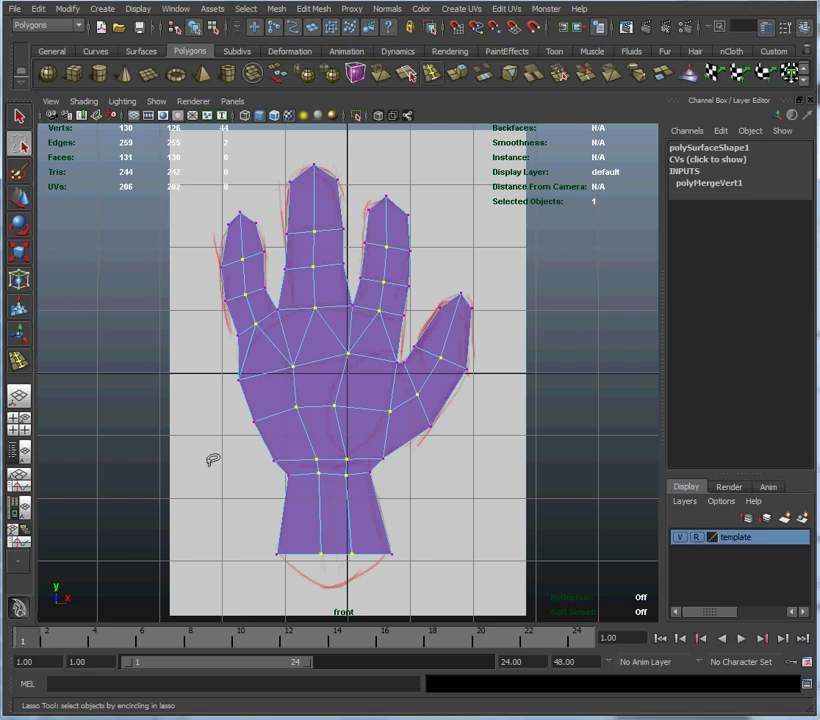
Step: Invert the vertex selection across the whole hand so only the silhouette vertices are selected, and show it in perspective
click(21, 118)
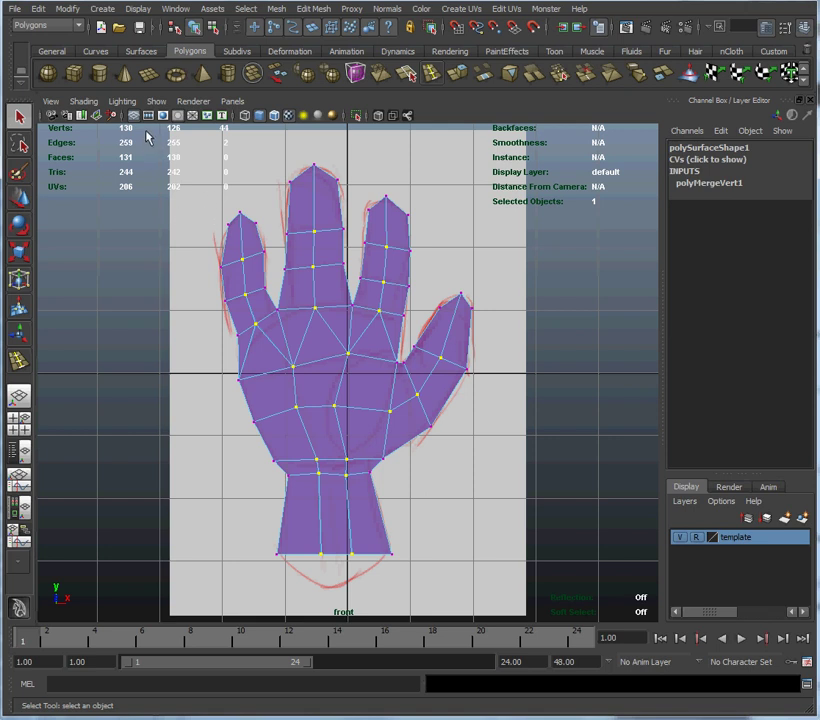
shift+drag(147, 131, 538, 598)
key(space)
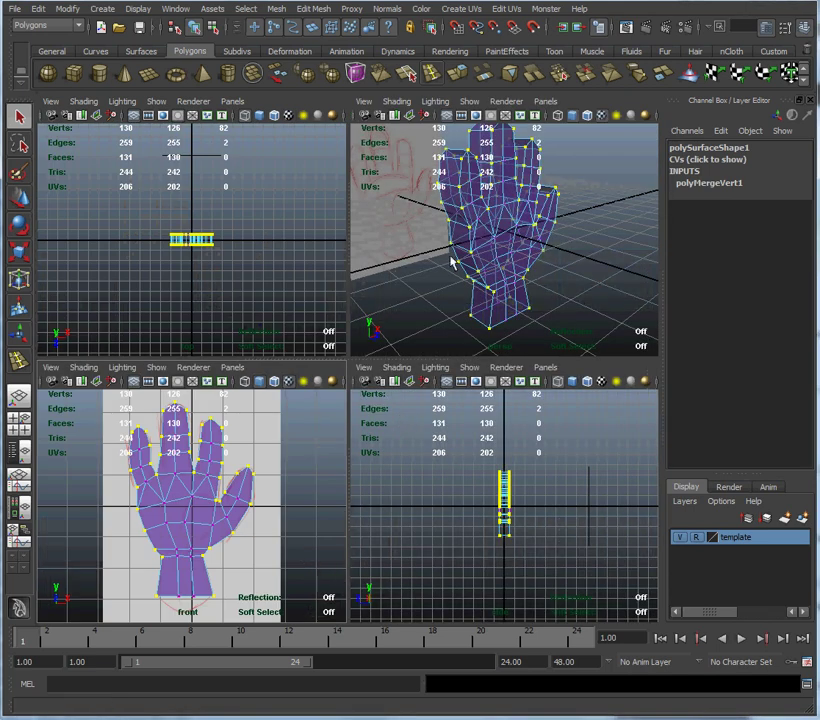
key(space)
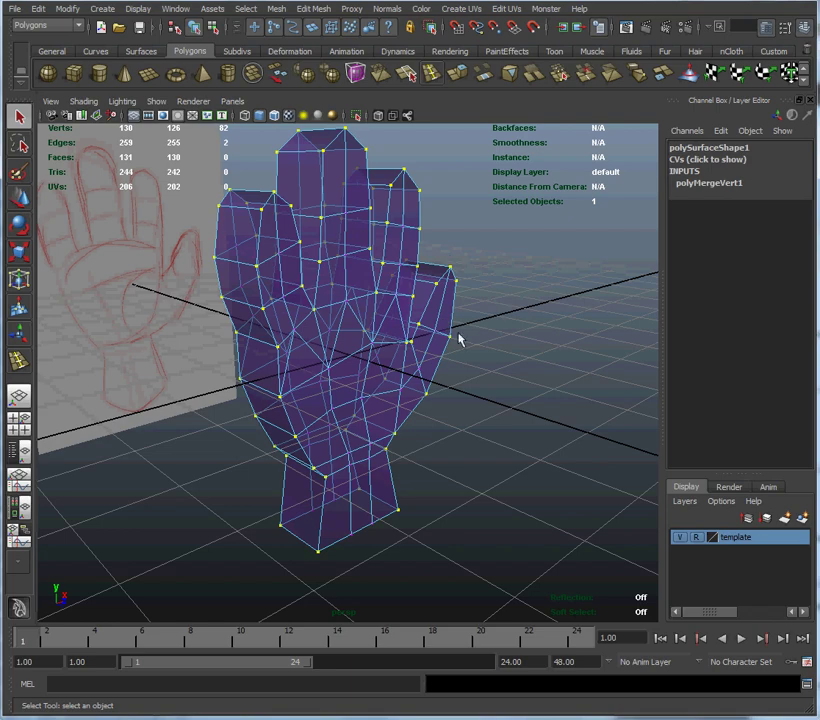
Step: Scale the selected silhouette vertices along the Z axis to about 0.415, narrowing the hand's outer edges in depth
alt+drag(455, 320, 421, 358)
alt+drag(437, 331, 432, 335)
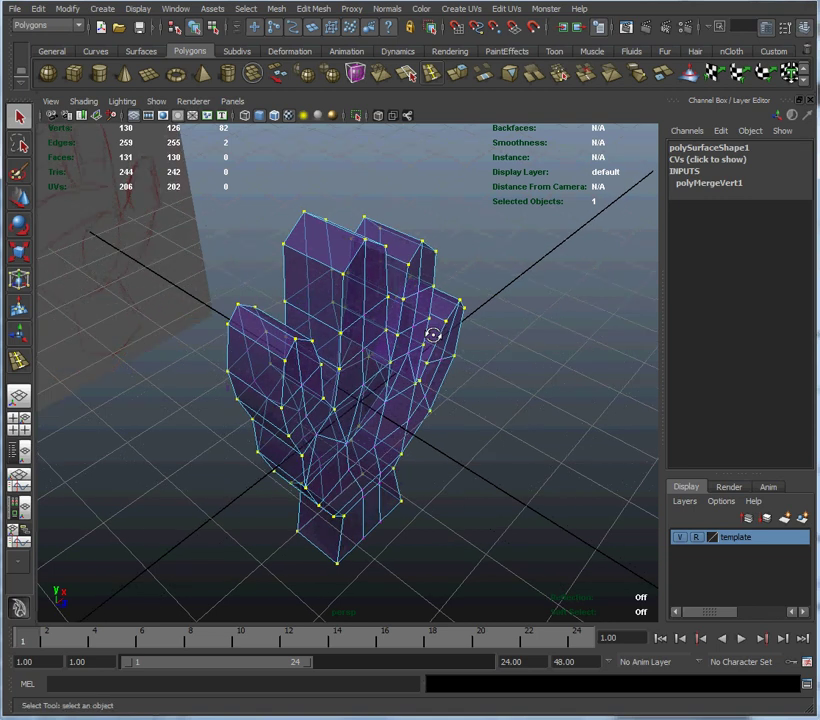
key(r)
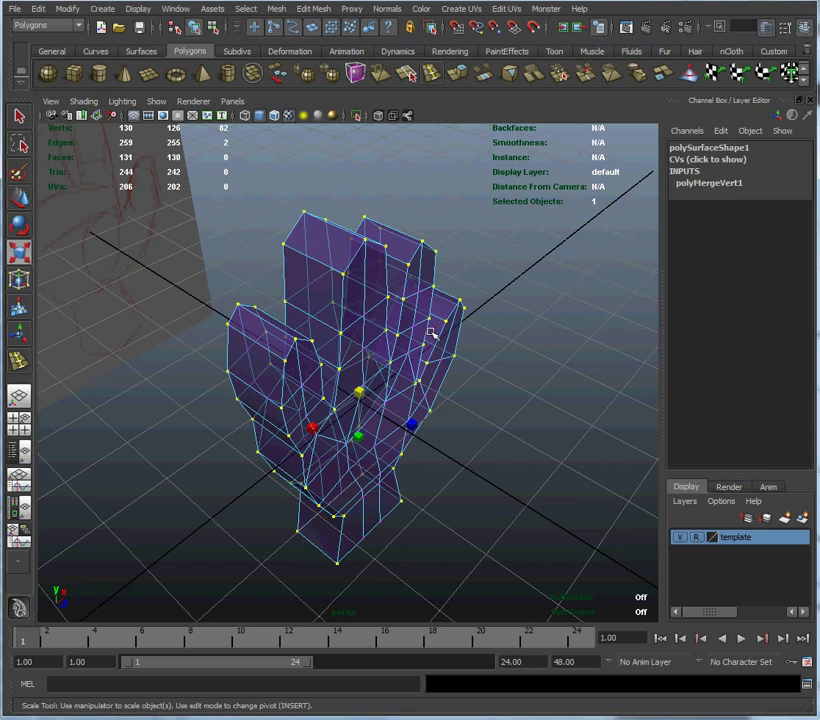
drag(413, 427, 375, 414)
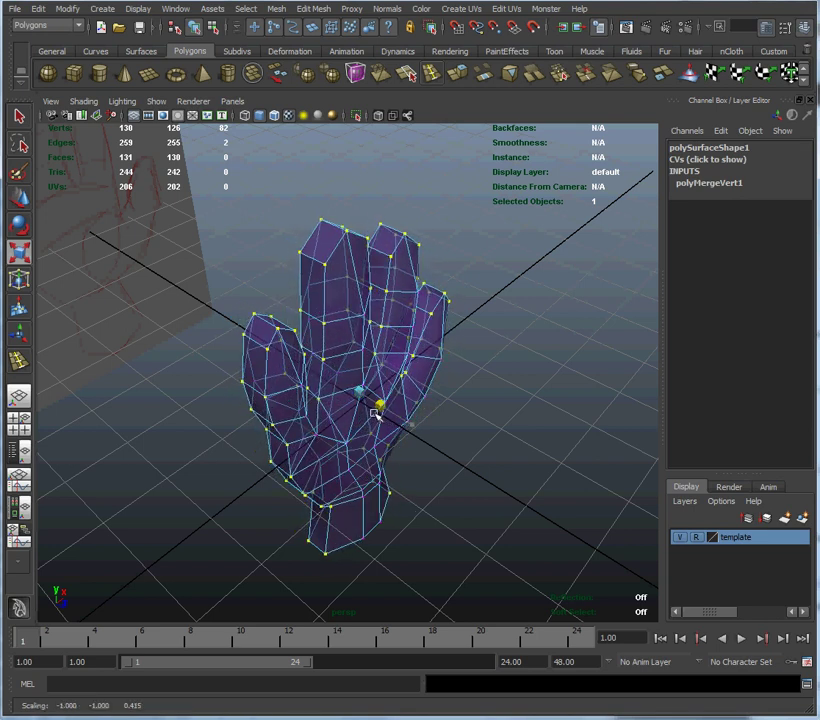
alt+drag(417, 451, 311, 421)
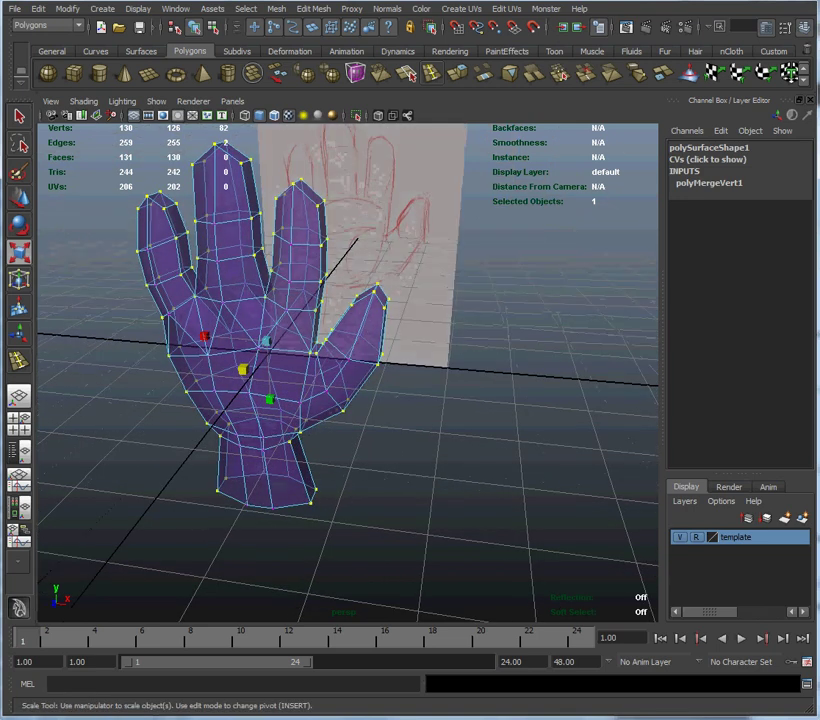
Step: Set the transparency of the hand's modelColor material to zero so it is opaque, and put its attribute window away
key(ctrl+a)
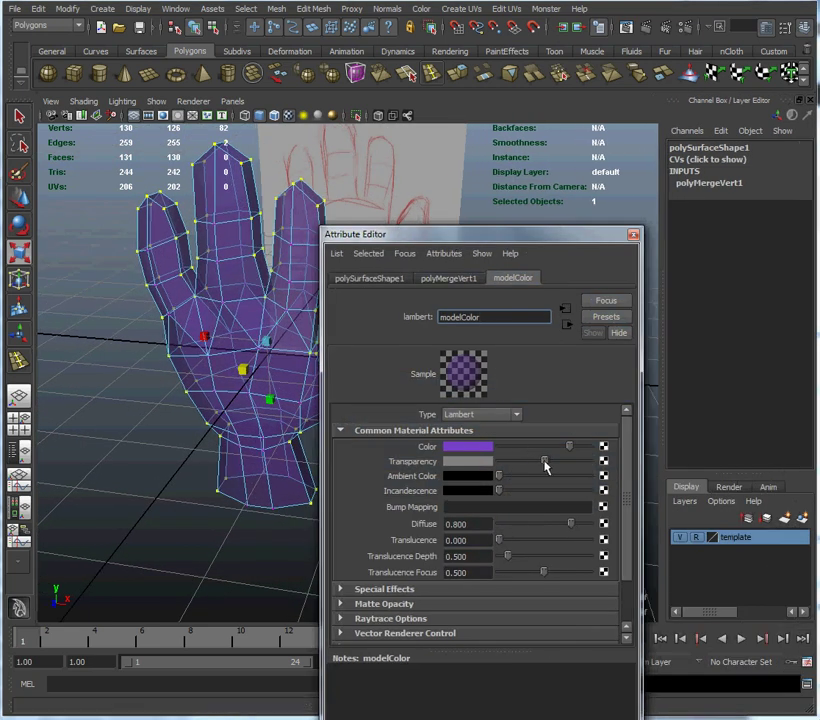
drag(544, 462, 497, 466)
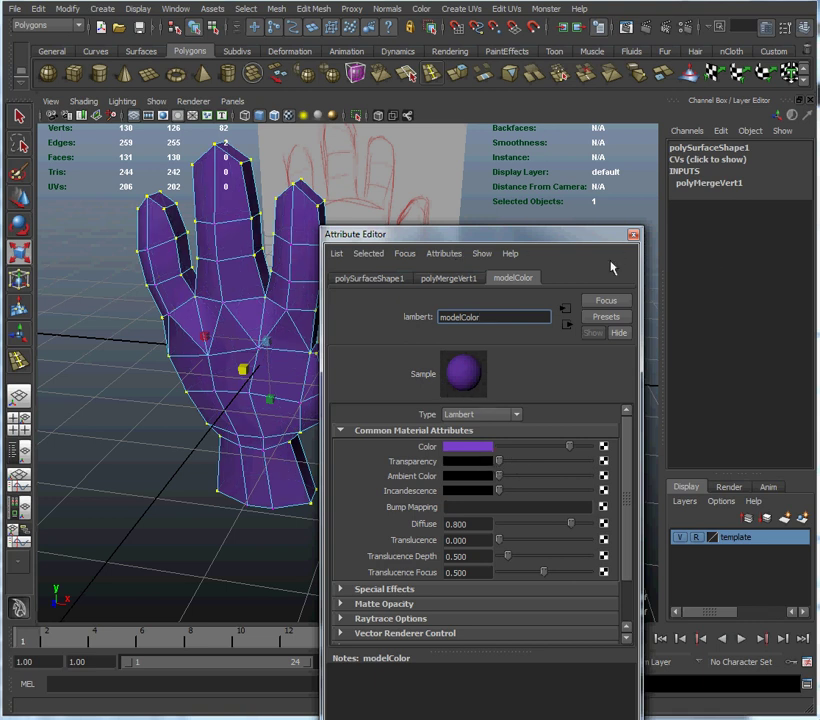
drag(522, 234, 819, 250)
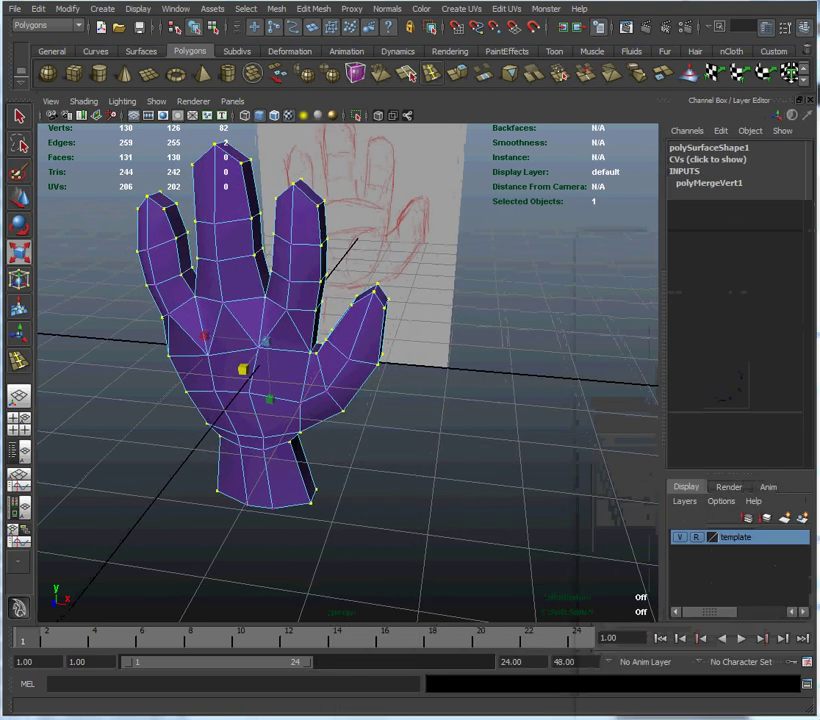
Step: Return the hand to object mode, clear the selection and examine its thickness and surface shading from the front and side
alt+drag(384, 325, 275, 288)
right_drag(240, 296, 280, 287)
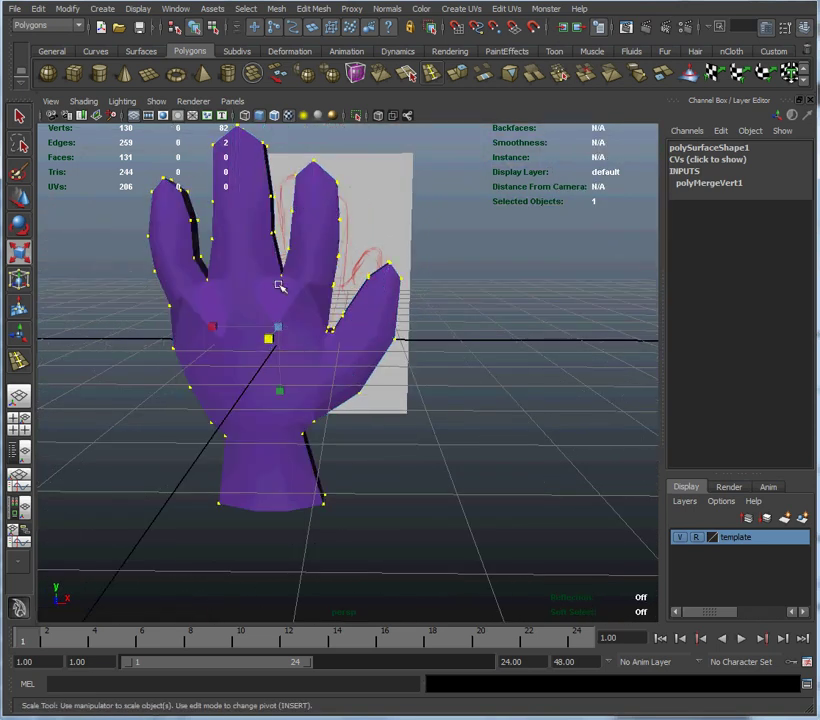
click(137, 365)
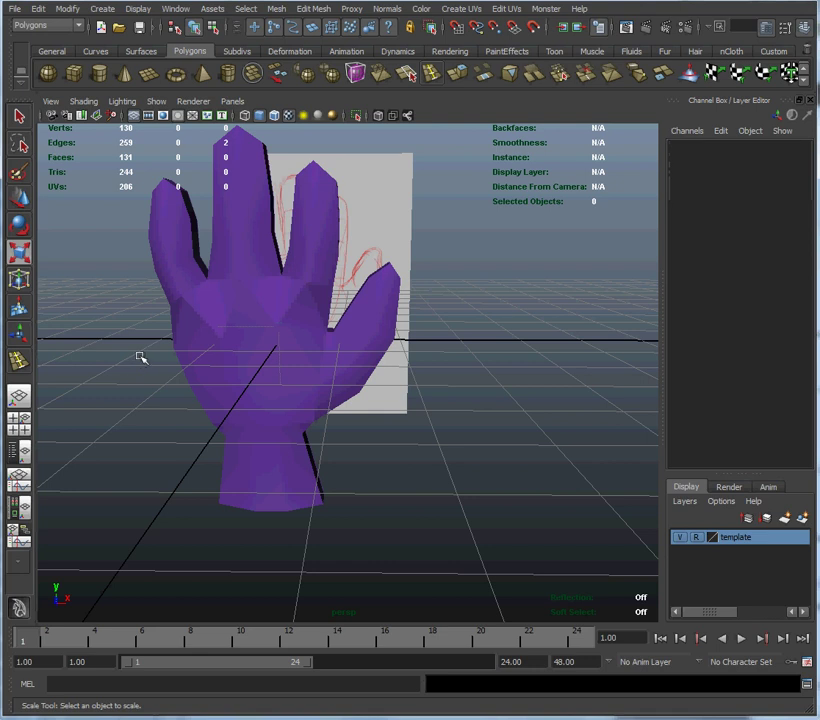
alt+drag(88, 334, 285, 294)
alt+drag(403, 341, 233, 345)
key(r)
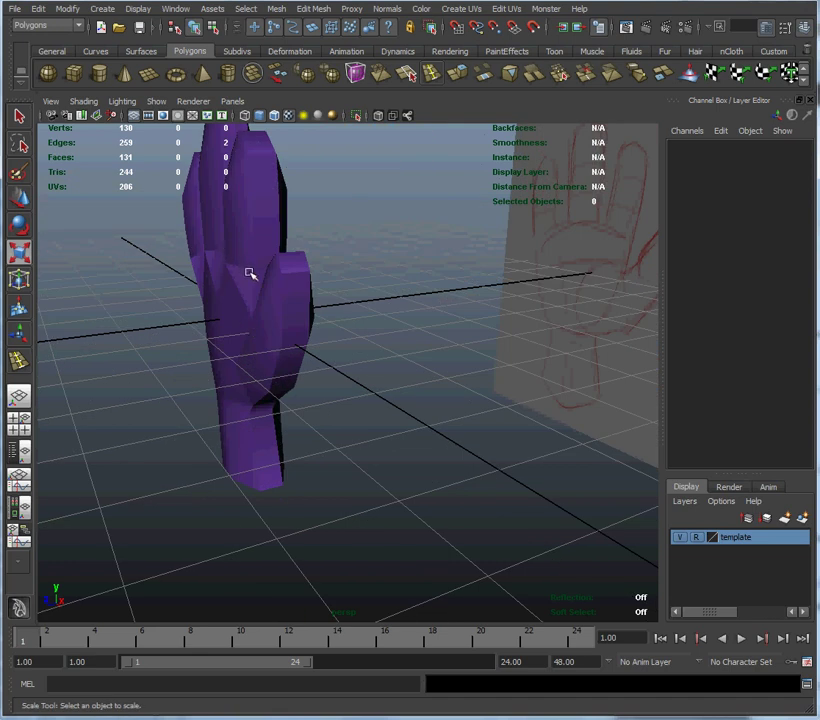
alt+drag(343, 320, 440, 333)
scroll(347, 303, down, 3)
alt+middle_drag(347, 303, 444, 353)
scroll(351, 354, up, 2)
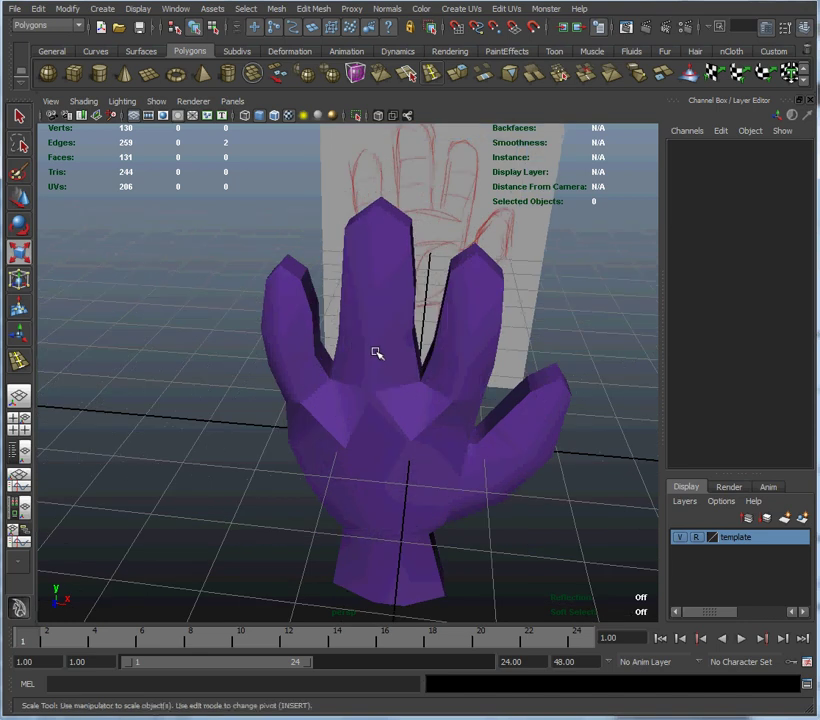
Step: Soften all edges of the whole hand mesh, then deselect it and check the smoothed shading in perspective
click(376, 352)
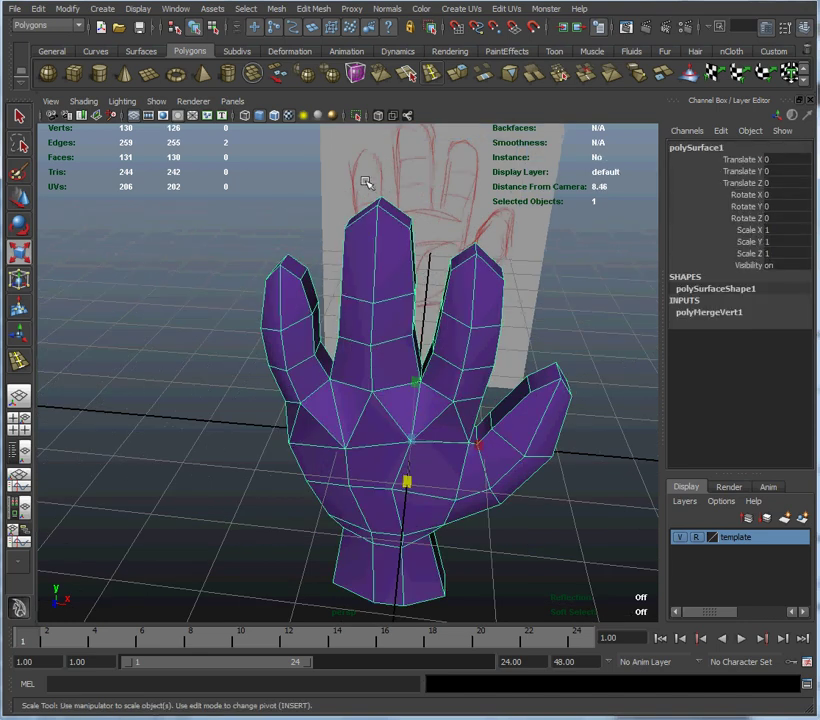
click(384, 9)
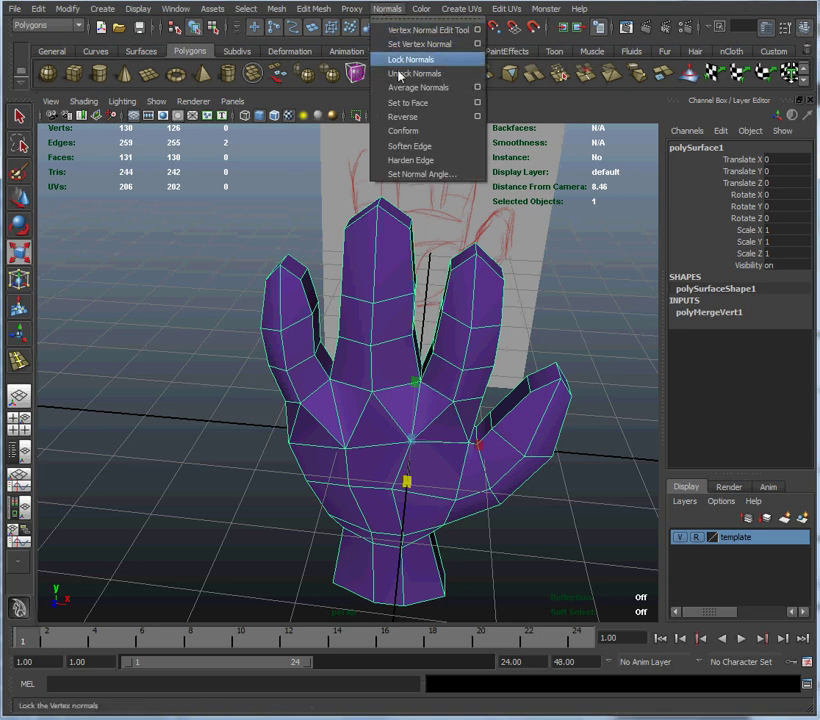
click(429, 149)
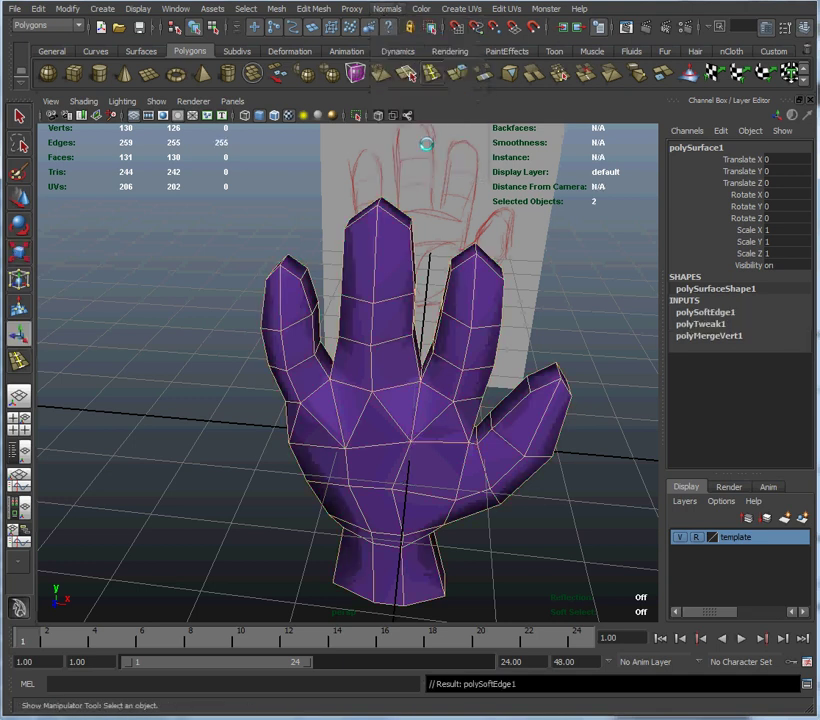
click(228, 436)
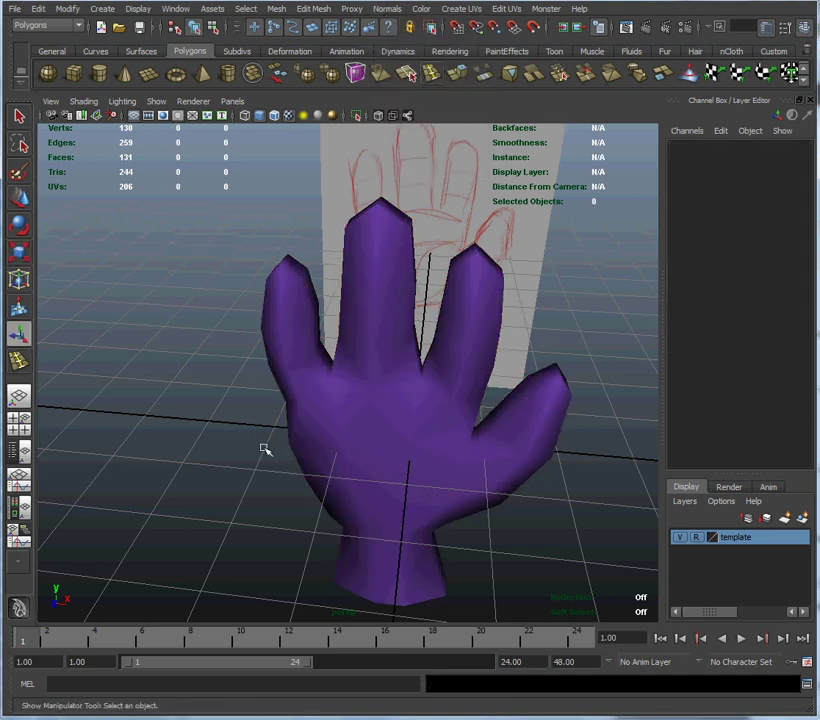
alt+drag(300, 457, 249, 377)
alt+drag(340, 392, 321, 405)
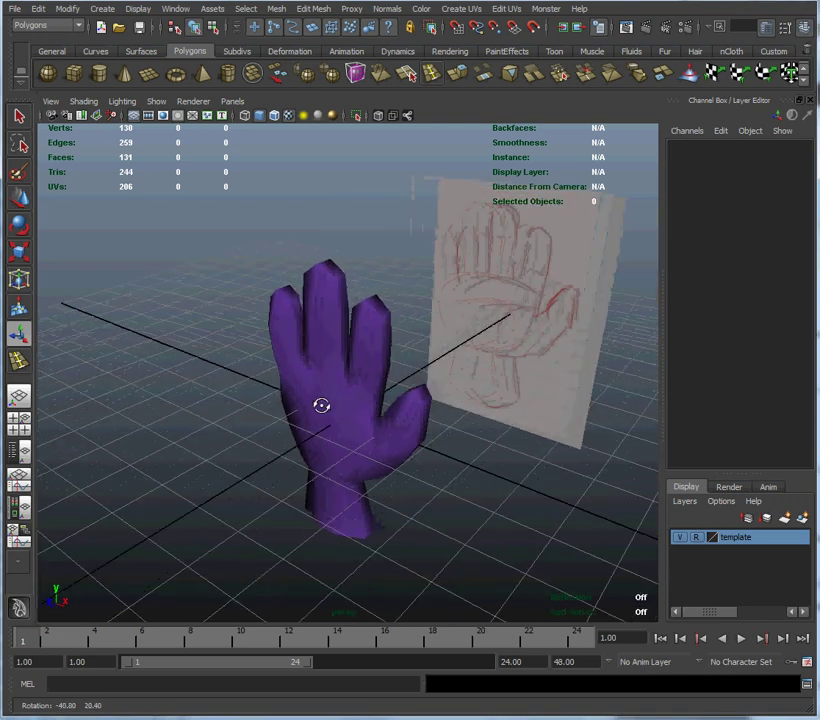
alt+right_drag(267, 404, 296, 420)
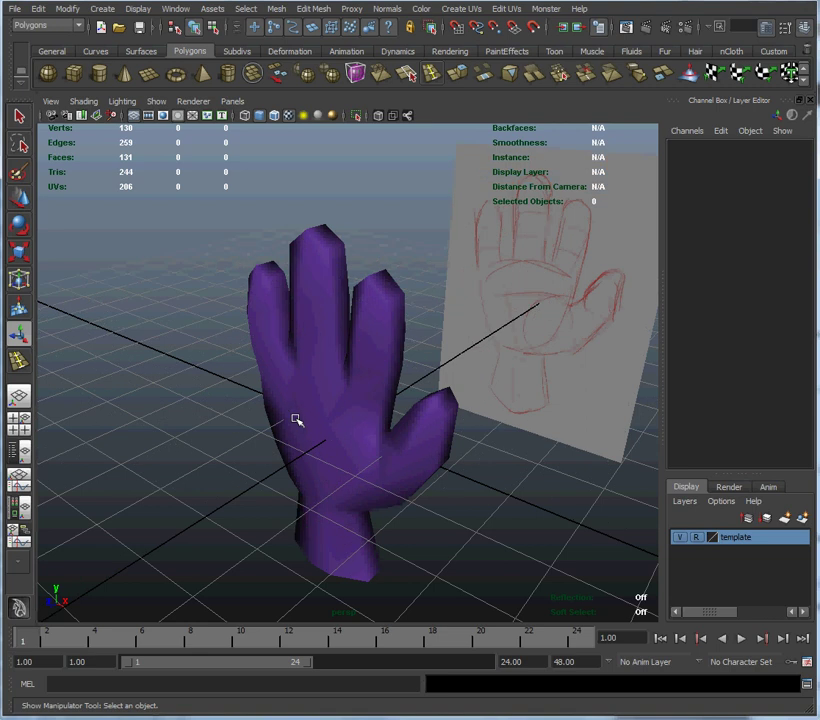